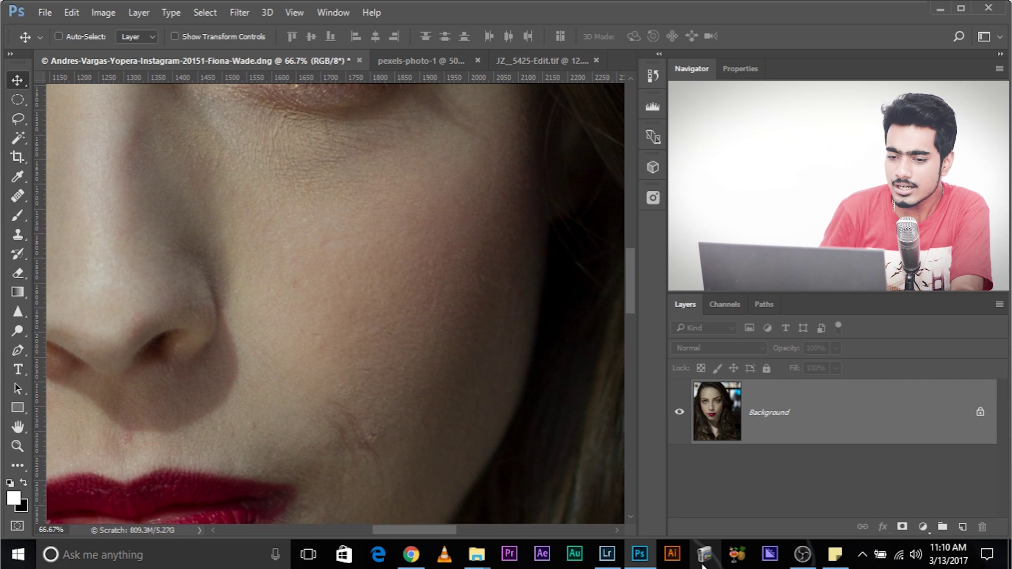
Outline a long strip of clean forehead skin just above the eyebrow with the Lasso tool, following the brow's upper curve.
{"action": "left_click_drag", "start_coordinate": [242, 233], "coordinate": [654, 522]}
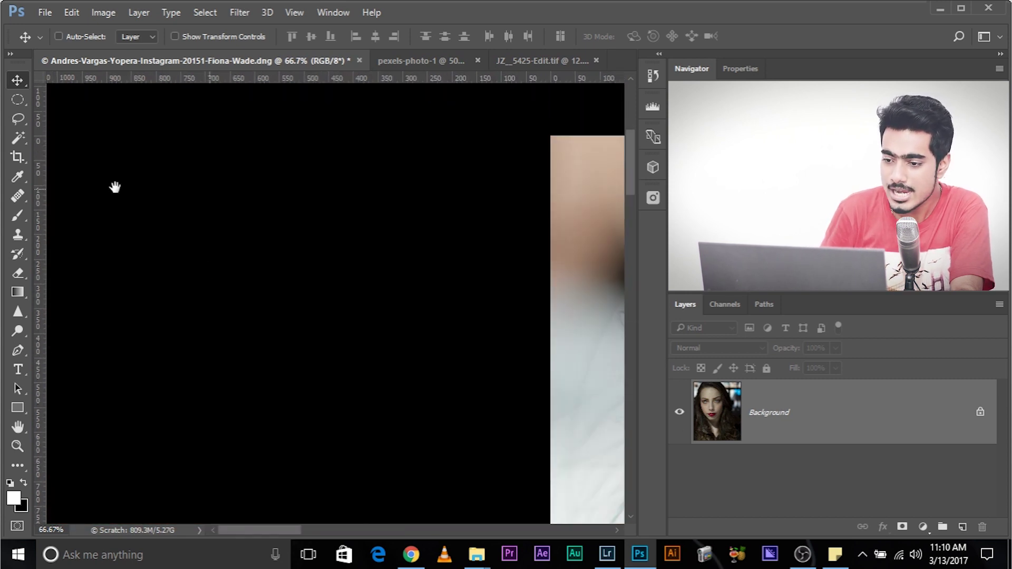
{"action": "left_click_drag", "start_coordinate": [548, 283], "coordinate": [296, 203]}
{"action": "left_click_drag", "start_coordinate": [481, 350], "coordinate": [294, 81]}
{"action": "left_click_drag", "start_coordinate": [404, 270], "coordinate": [388, 247]}
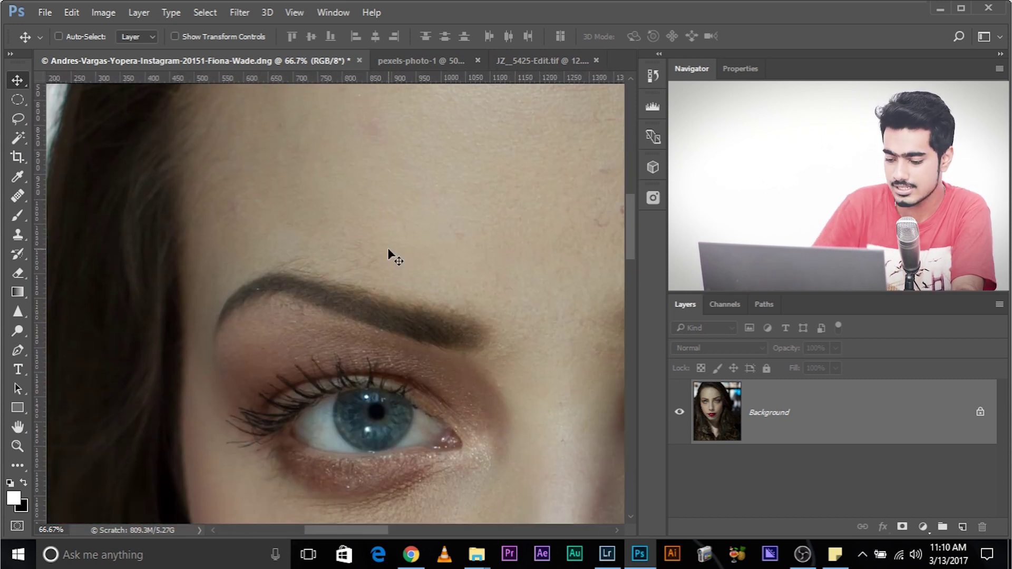
{"action": "key", "text": "ctrl+plus"}
{"action": "left_click_drag", "start_coordinate": [409, 368], "coordinate": [368, 331]}
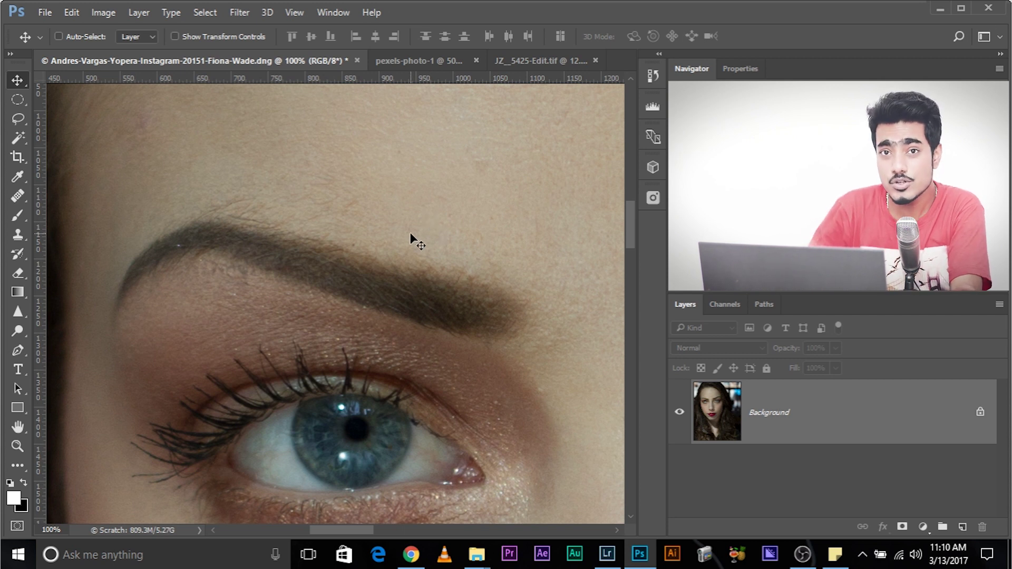
{"action": "left_click", "coordinate": [17, 119]}
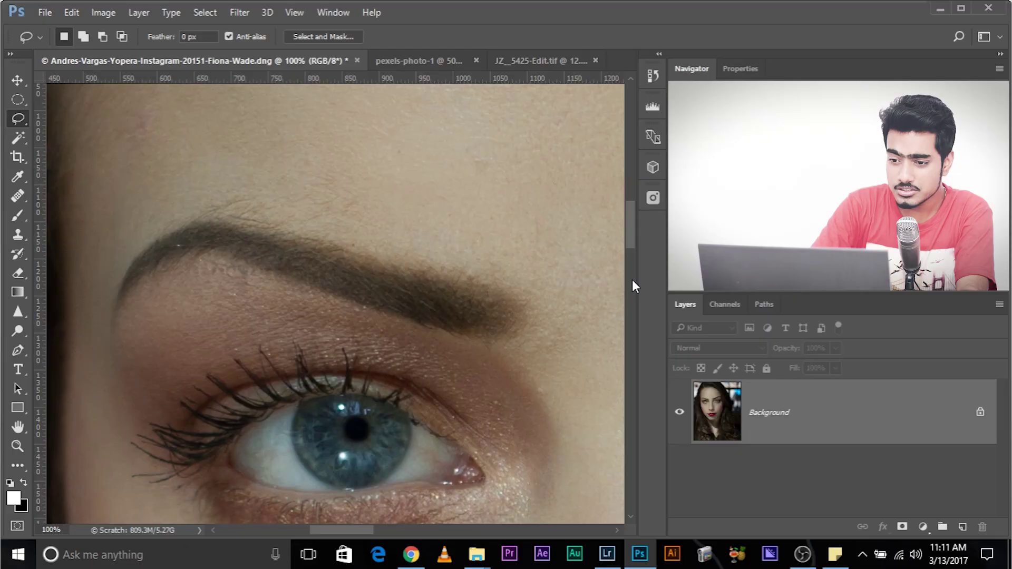
{"action": "key", "text": "ctrl+plus"}
{"action": "key", "text": "ctrl+minus"}
{"action": "key", "text": "ctrl+plus"}
{"action": "left_click_drag", "start_coordinate": [95, 253], "coordinate": [240, 380]}
{"action": "left_click_drag", "start_coordinate": [473, 380], "coordinate": [394, 338]}
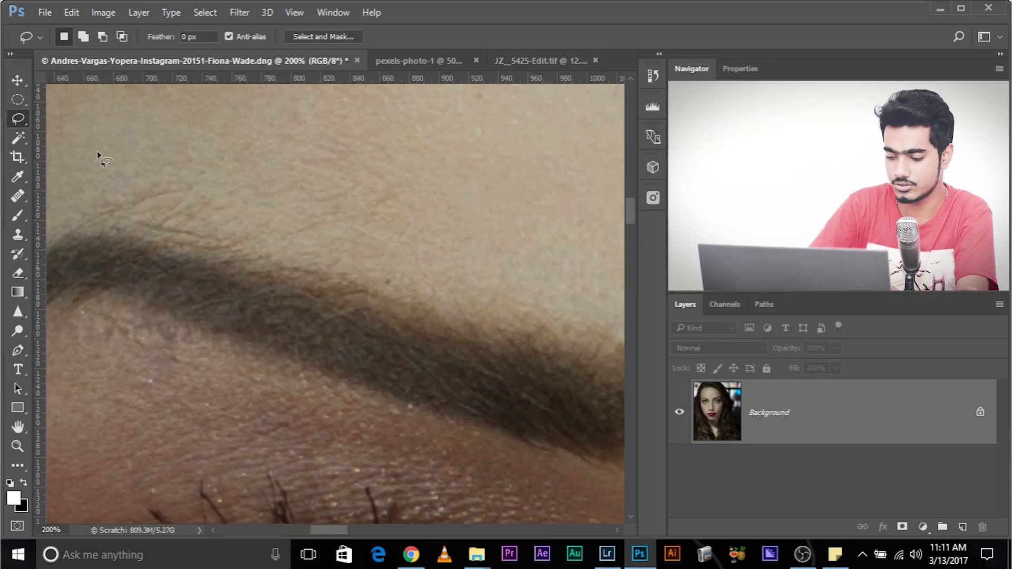
{"action": "key", "text": "ctrl+minus"}
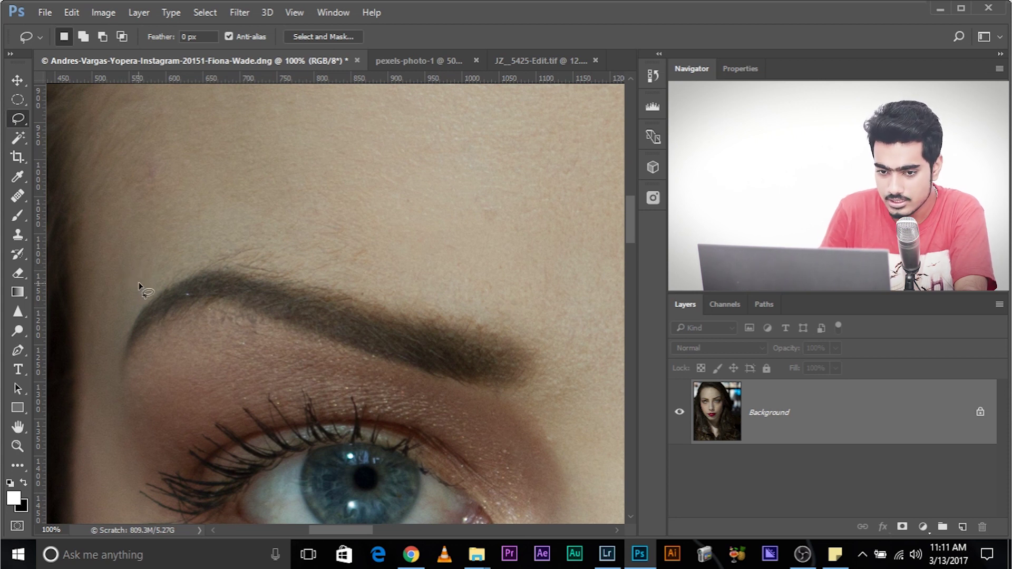
{"action": "left_click_drag", "start_coordinate": [138, 283], "coordinate": [153, 272]}
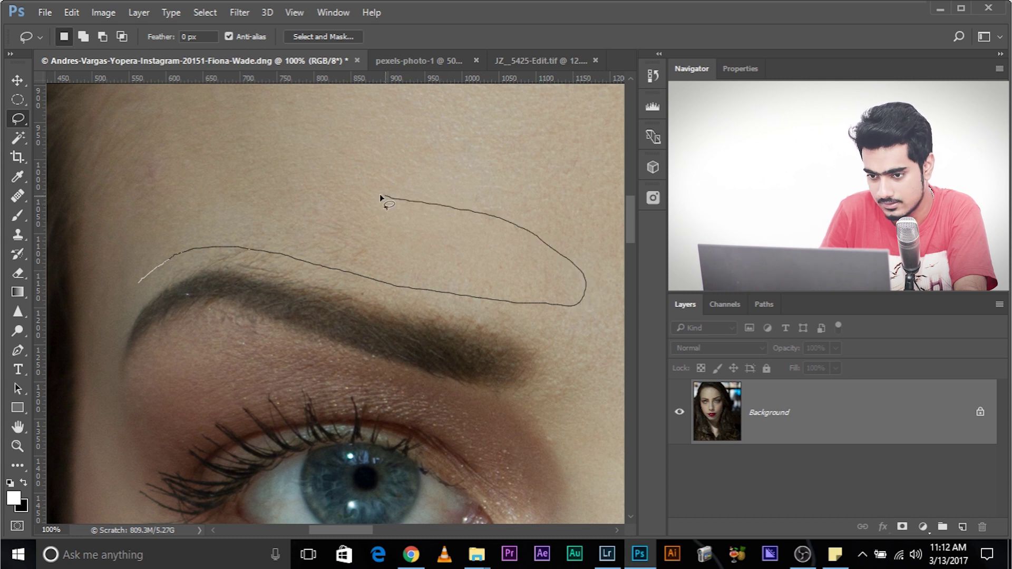
{"action": "left_click_drag", "start_coordinate": [137, 288], "coordinate": [139, 291]}
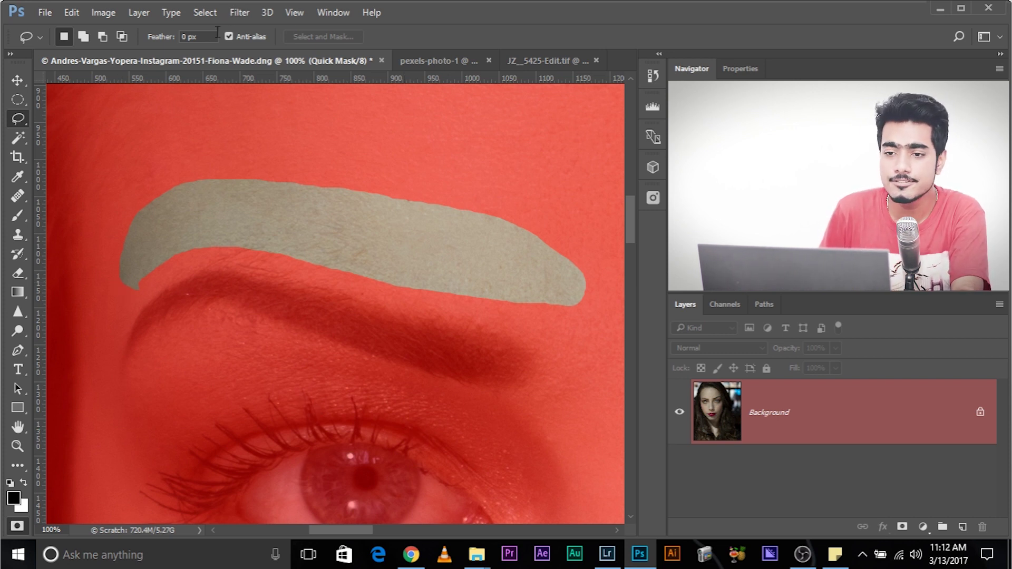
Soften the edges of the skin selection's quick mask with a Gaussian Blur of 6.0 pixels.
{"action": "left_click", "coordinate": [240, 12]}
{"action": "mouse_move", "coordinate": [428, 176]}
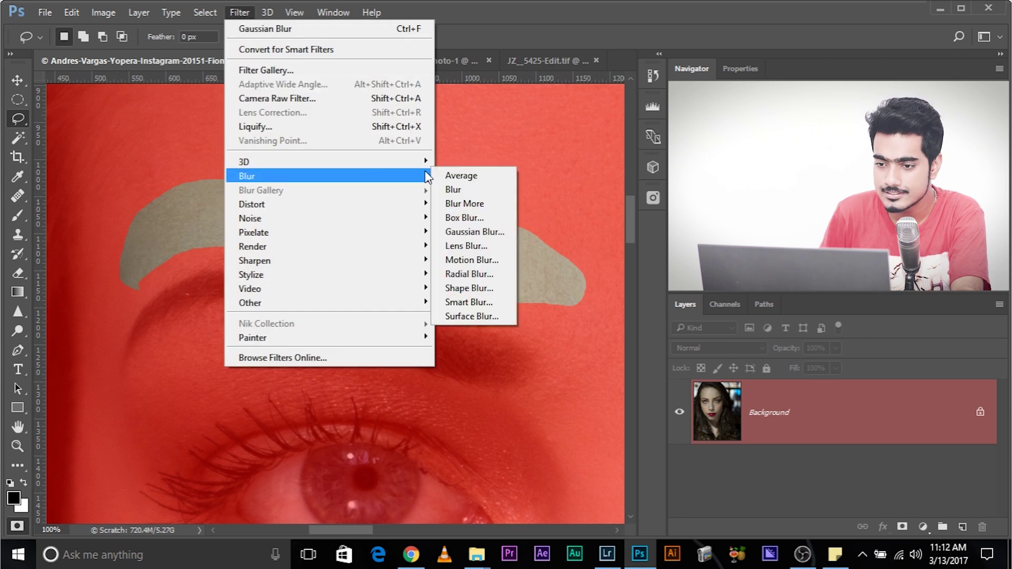
{"action": "left_click", "coordinate": [473, 232]}
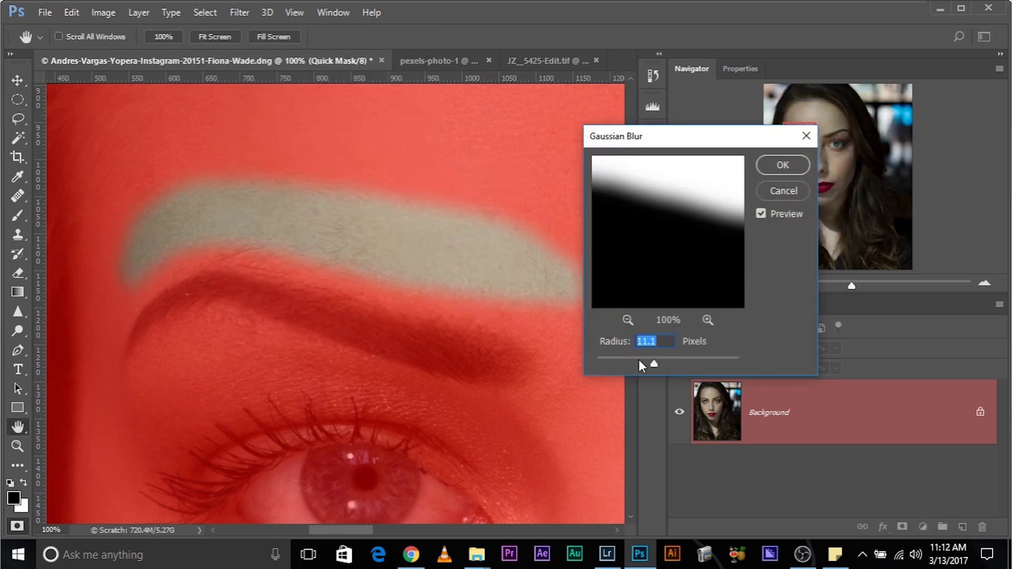
{"action": "left_click", "coordinate": [628, 361]}
{"action": "left_click_drag", "start_coordinate": [634, 358], "coordinate": [634, 364]}
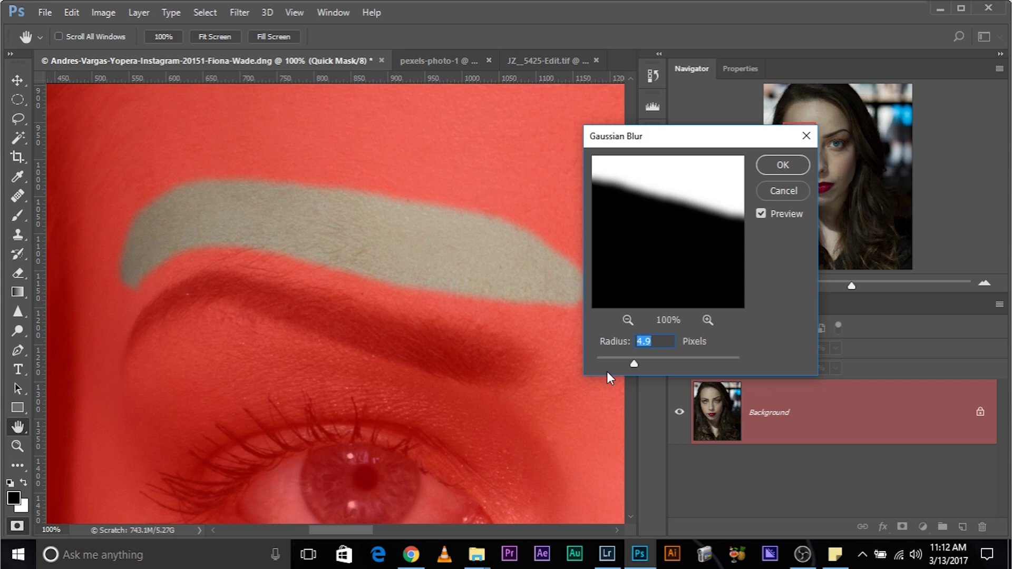
{"action": "key", "text": "ctrl+plus"}
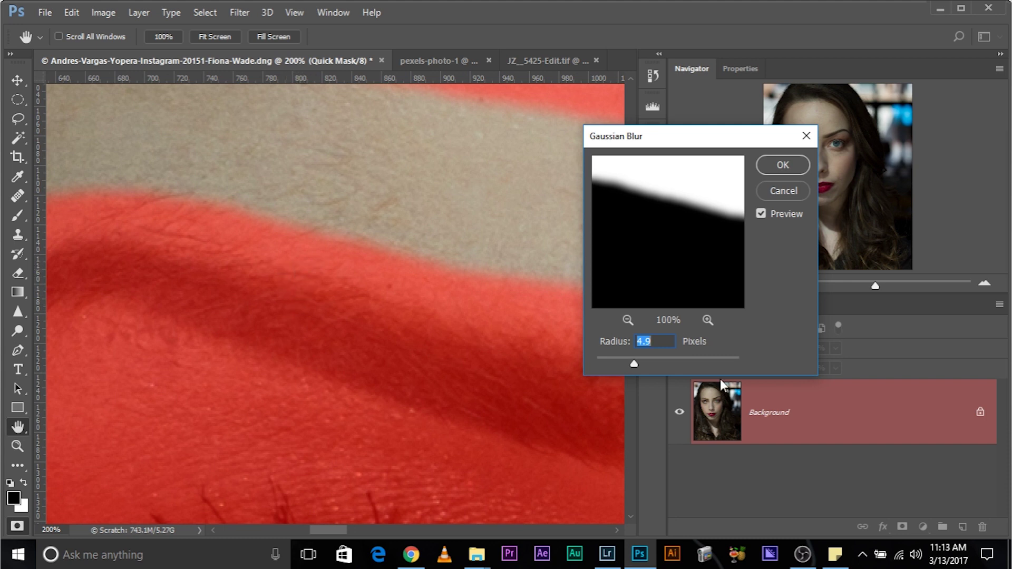
{"action": "left_click_drag", "start_coordinate": [638, 362], "coordinate": [639, 360]}
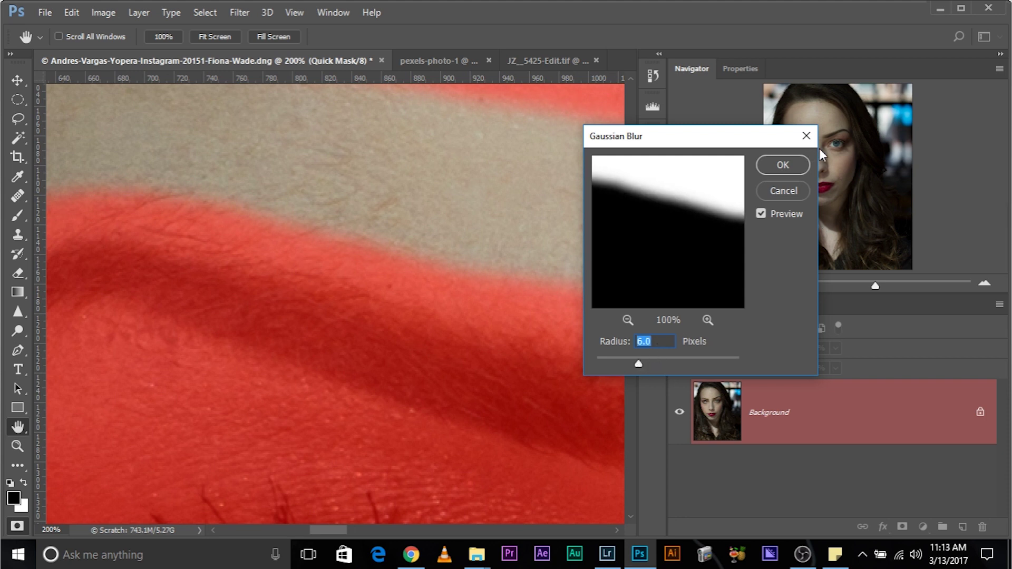
{"action": "left_click", "coordinate": [779, 165]}
{"action": "key", "text": "l"}
{"action": "scroll", "coordinate": [350, 257], "scroll_direction": "down", "scroll_amount": 3}
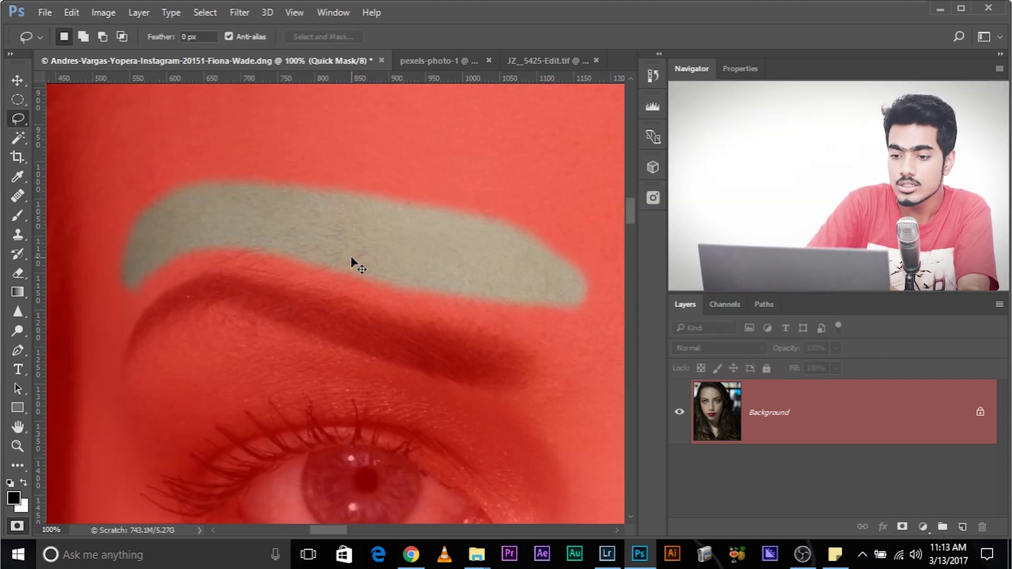
Exit Quick Mask, copy the selected skin strip to a new layer, and check it by briefly hiding the Background.
{"action": "scroll", "coordinate": [352, 262], "scroll_direction": "up", "scroll_amount": 1}
{"action": "key", "text": "q"}
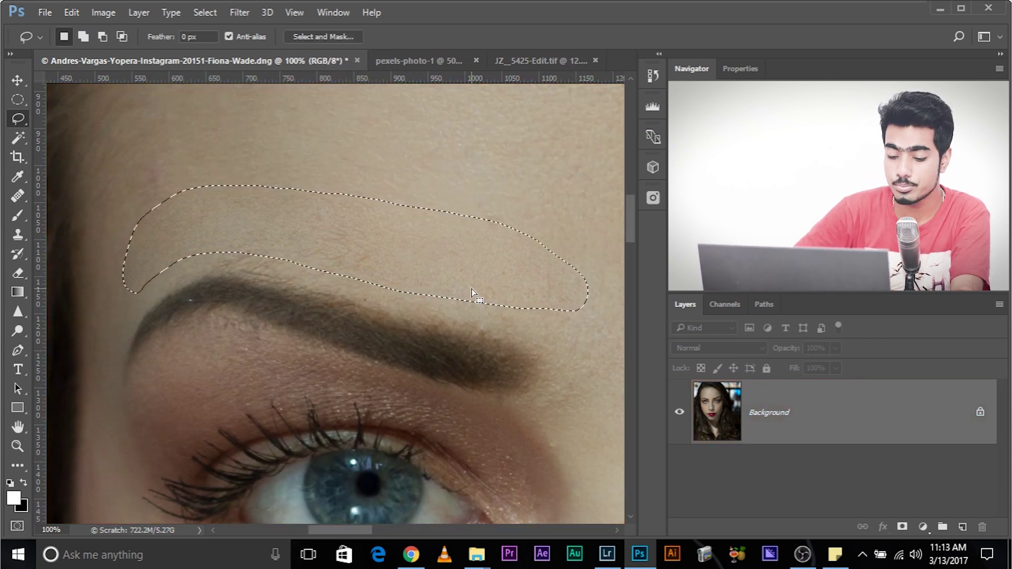
{"action": "key", "text": "ctrl+j"}
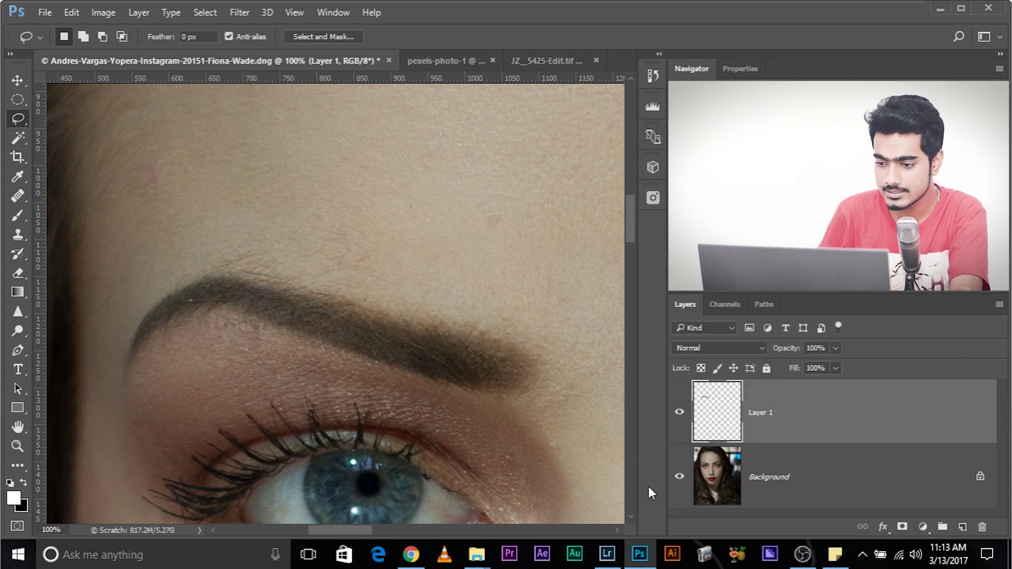
{"action": "left_click", "coordinate": [680, 477]}
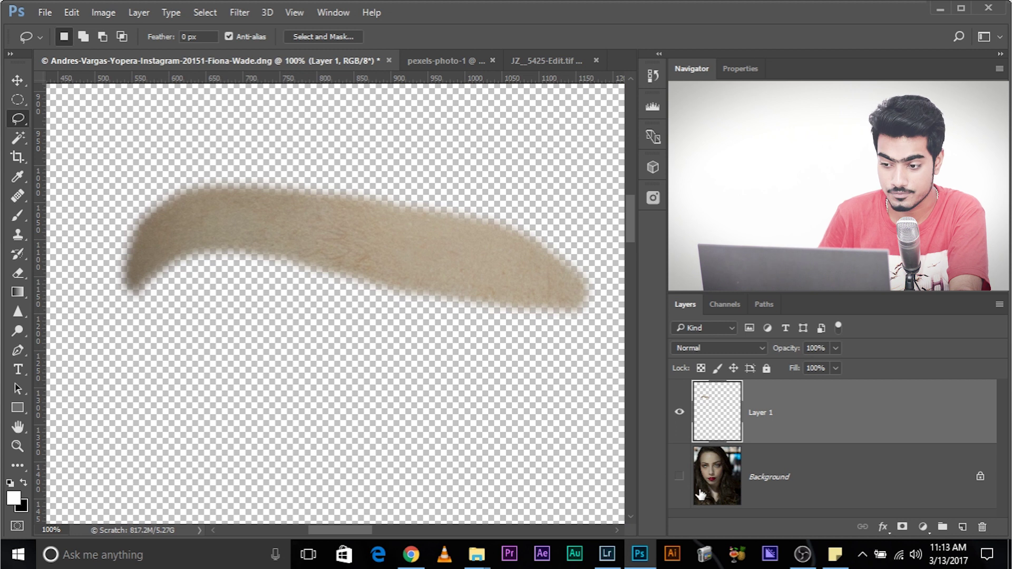
{"action": "left_click", "coordinate": [680, 477]}
Move the copied skin strip down over the eyebrow's upper edge and compare the brow with and without it.
{"action": "left_click", "coordinate": [18, 80]}
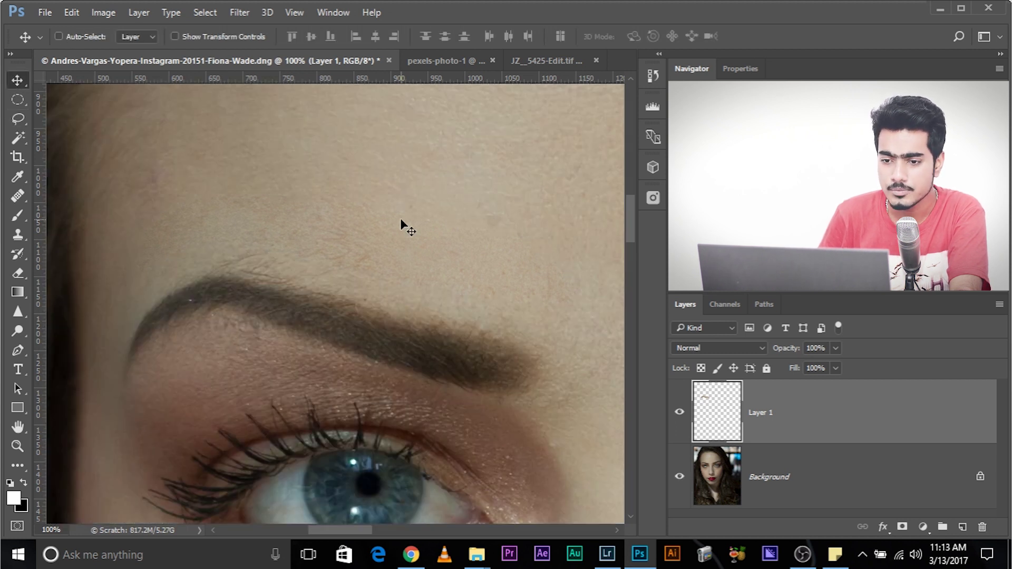
{"action": "left_click_drag", "start_coordinate": [350, 215], "coordinate": [347, 241]}
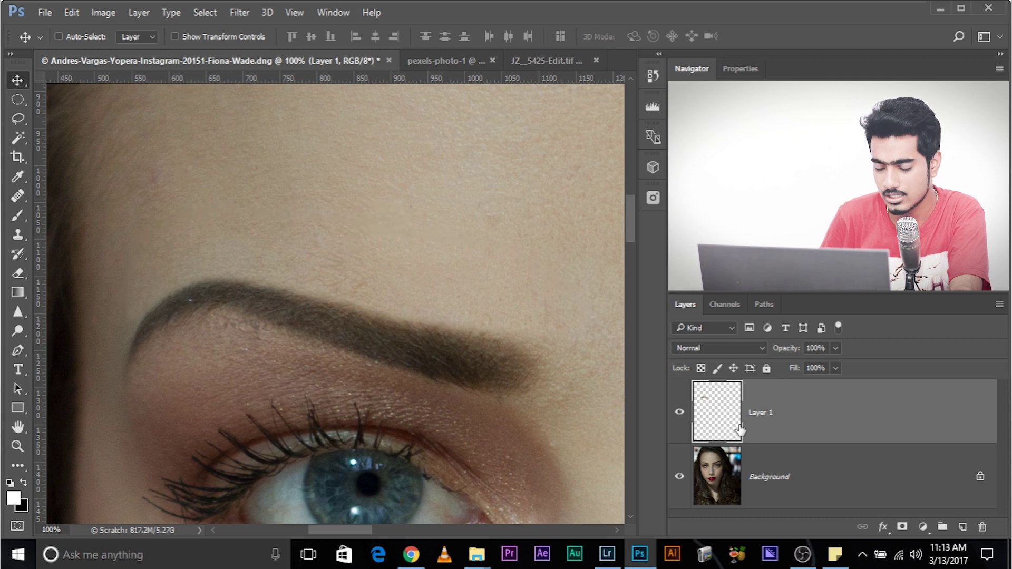
{"action": "left_click", "coordinate": [680, 412]}
{"action": "left_click", "coordinate": [680, 412]}
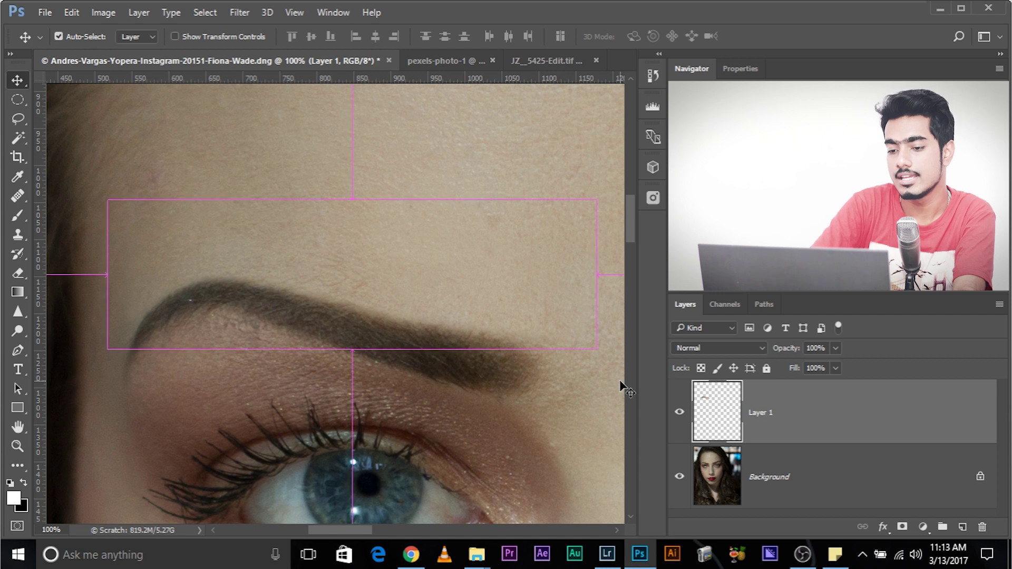
Nudge the skin strip about 4 px further down to refine the eyebrow's upper edge, and inspect the brow.
{"action": "key", "text": "ctrl+plus"}
{"action": "left_click_drag", "start_coordinate": [388, 235], "coordinate": [232, 174]}
{"action": "mouse_move", "coordinate": [349, 238]}
{"action": "left_mouse_down"}
{"action": "mouse_move", "coordinate": [350, 216]}
{"action": "mouse_move", "coordinate": [349, 243]}
{"action": "left_mouse_up"}
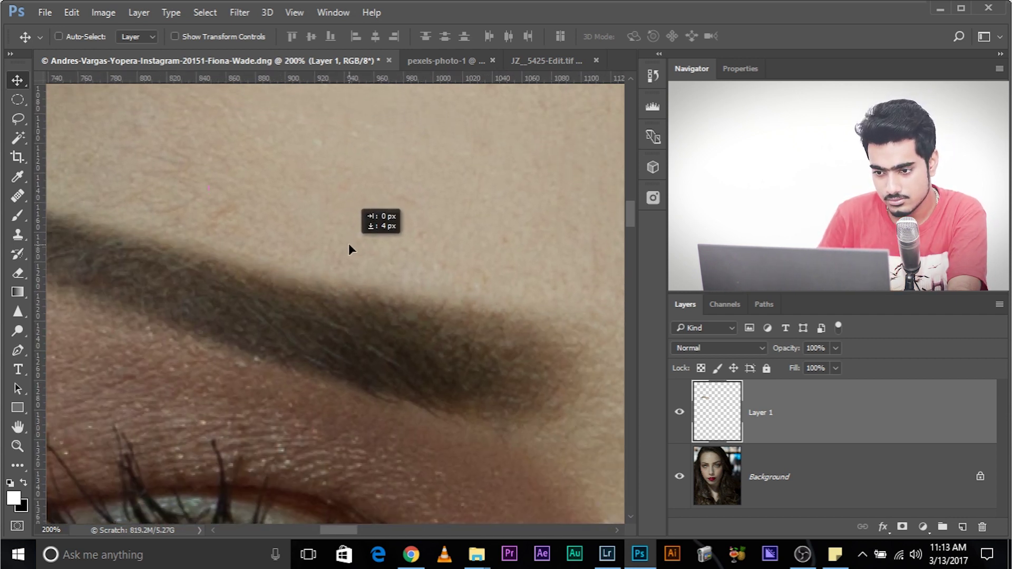
{"action": "left_click_drag", "start_coordinate": [193, 258], "coordinate": [472, 288]}
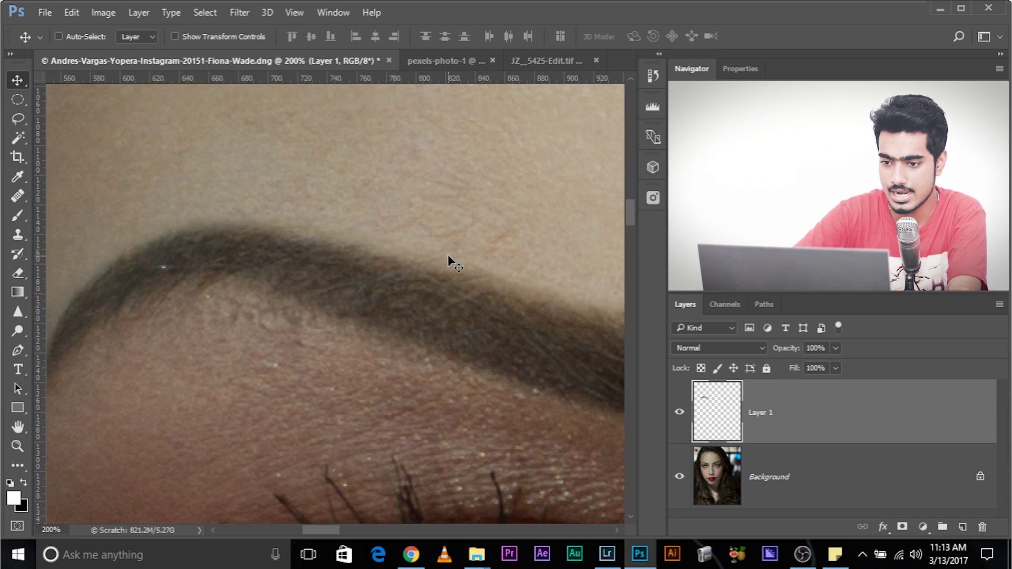
{"action": "key", "text": "ctrl+minus"}
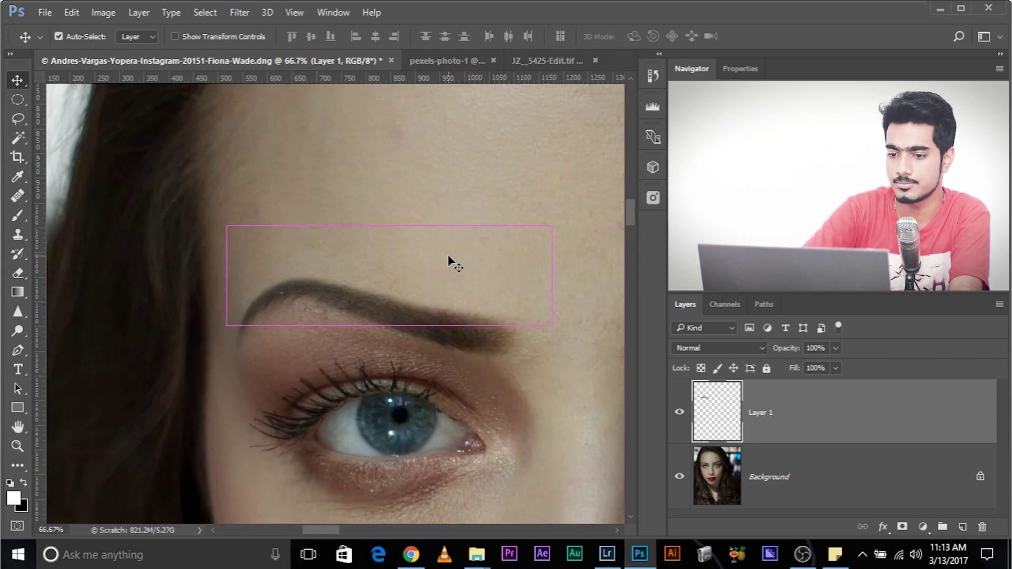
{"action": "left_click_drag", "start_coordinate": [448, 255], "coordinate": [389, 292]}
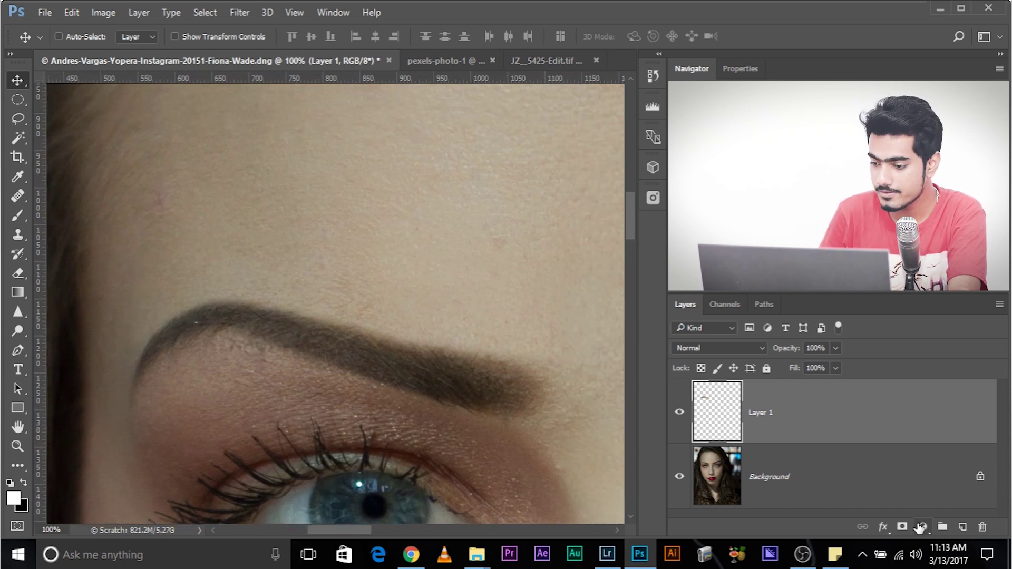
Add a layer mask to Layer 1 and activate the Brush tool.
{"action": "left_click", "coordinate": [901, 527]}
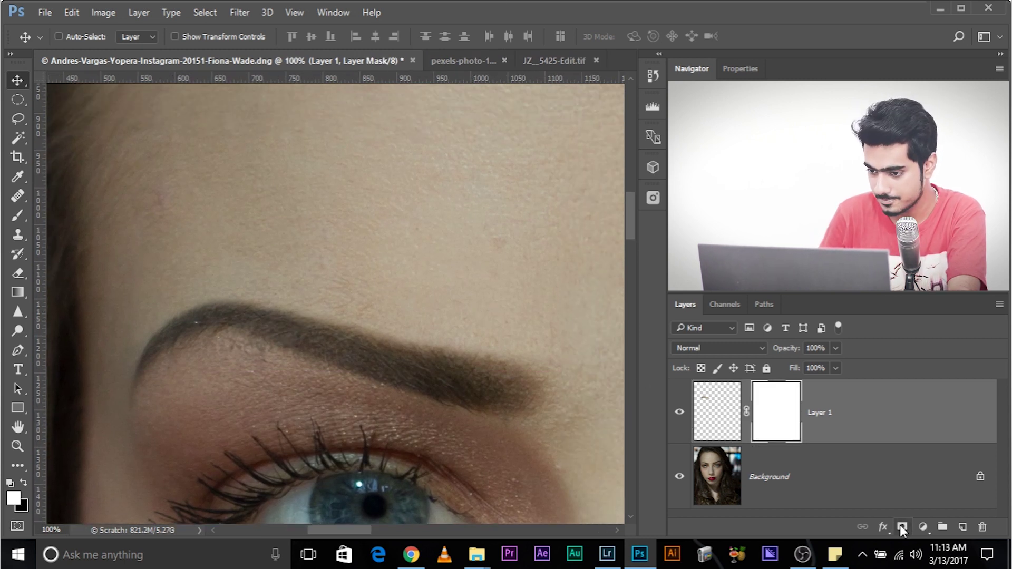
{"action": "left_click", "coordinate": [17, 216]}
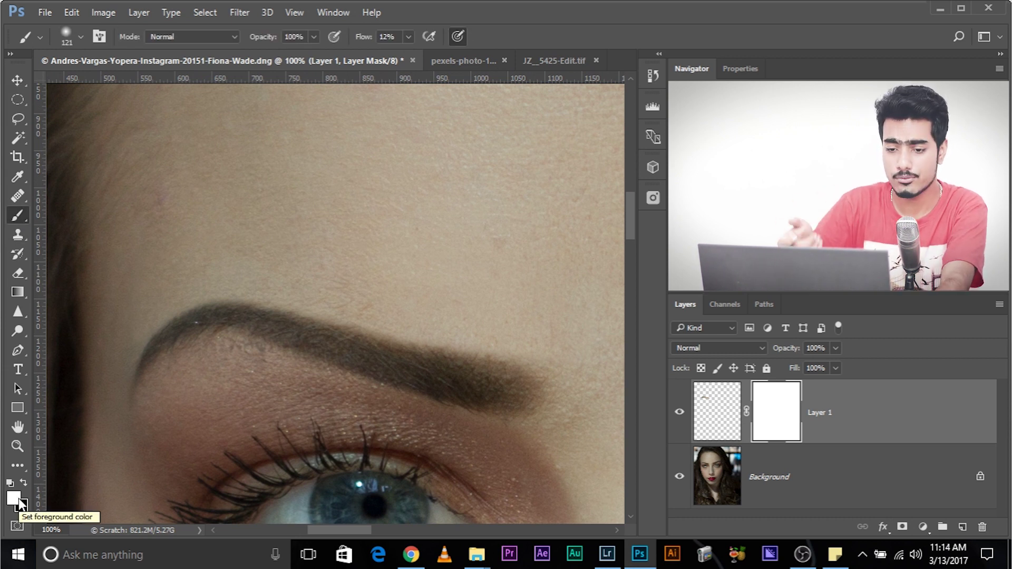
{"action": "key", "text": "x"}
{"action": "key", "text": "x"}
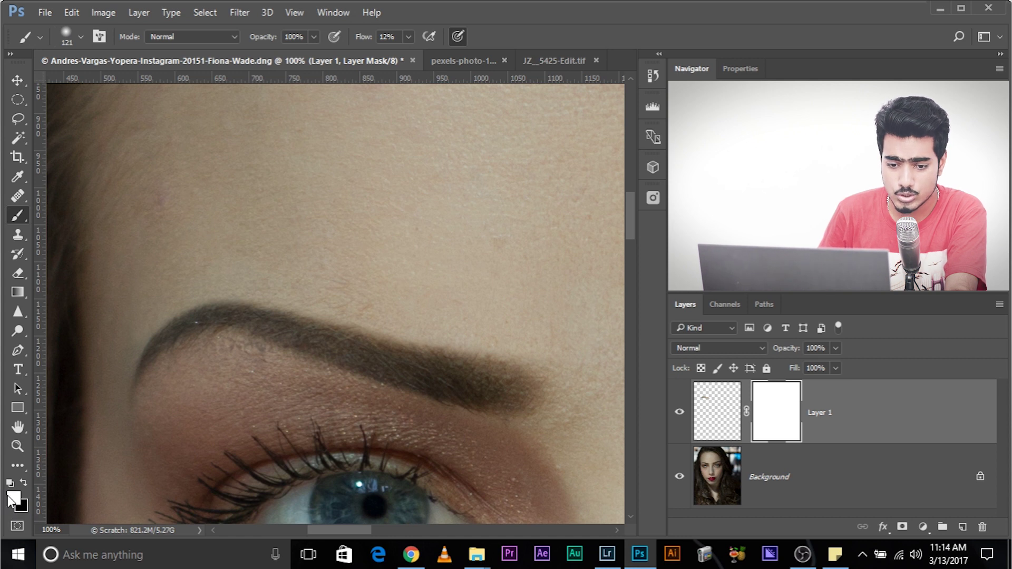
Try picking red as the foreground color while the layer mask is active, and reset the colors to their defaults.
{"action": "left_click", "coordinate": [14, 498]}
{"action": "left_click", "coordinate": [738, 233]}
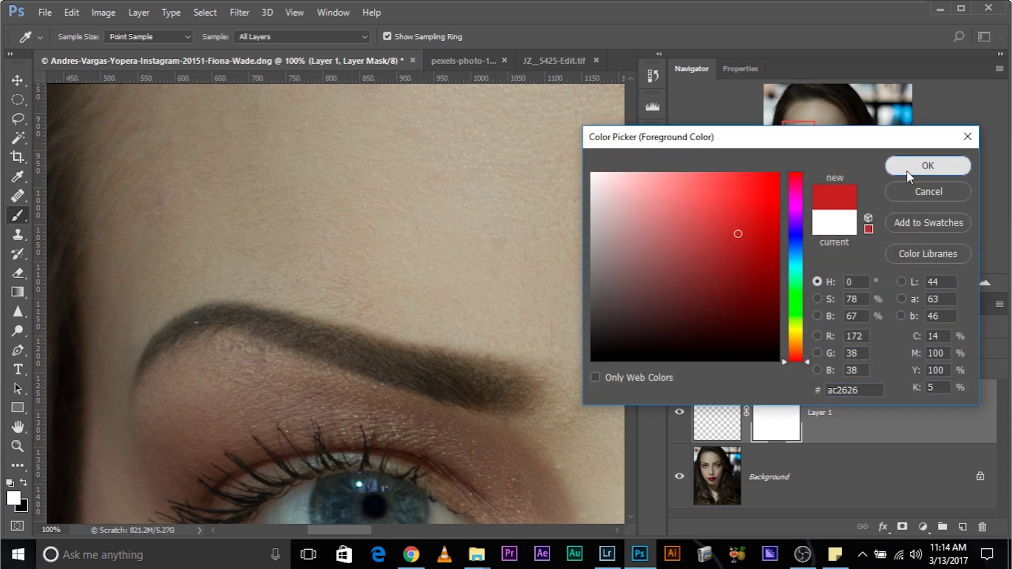
{"action": "left_click", "coordinate": [906, 171]}
{"action": "key", "text": "d"}
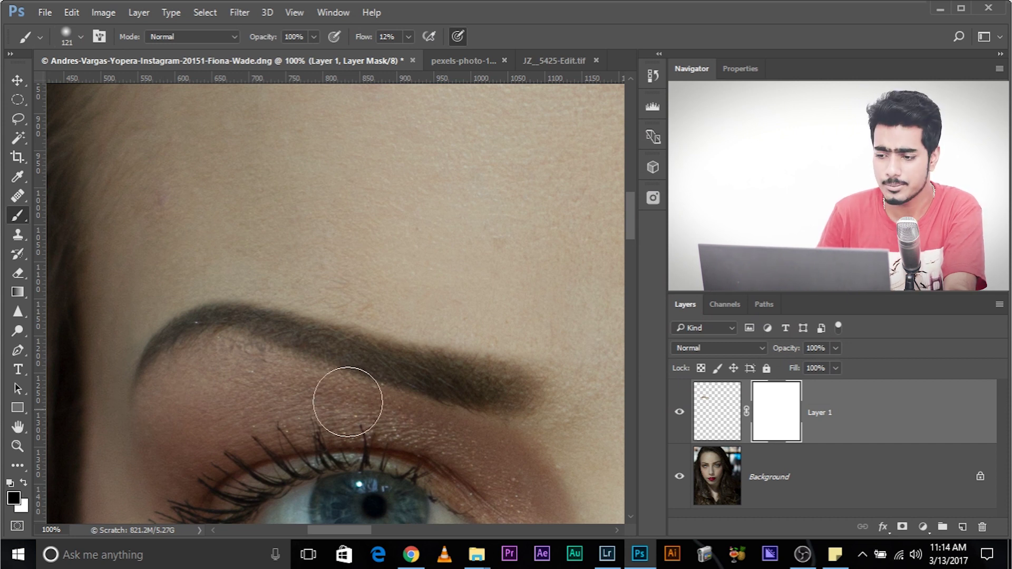
Paint black on Layer 1's mask with a 163 px brush at 12% flow to blend the skin strip above the eyebrow.
{"action": "key", "text": "x"}
{"action": "left_click_drag", "start_coordinate": [204, 245], "coordinate": [224, 255]}
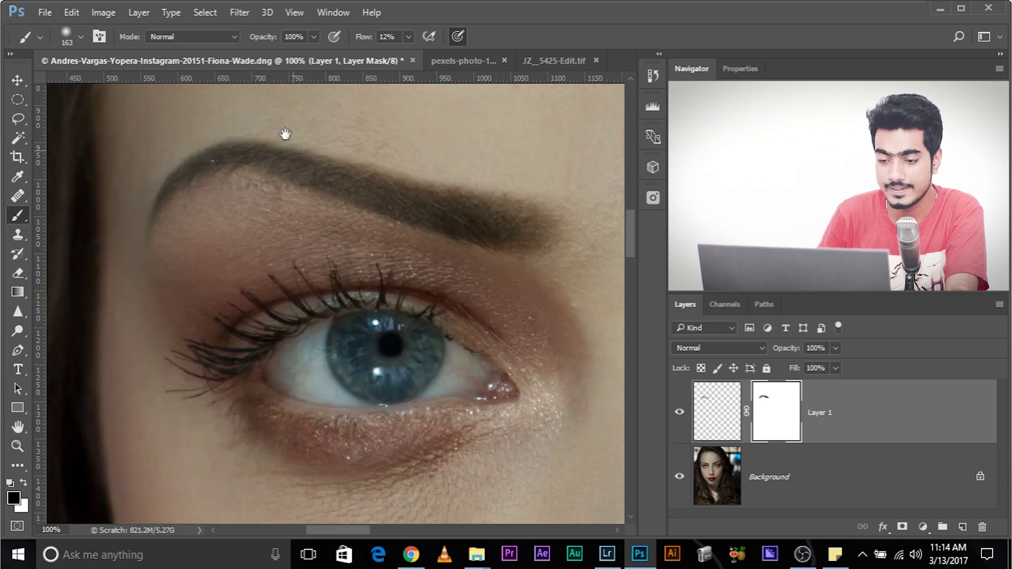
{"action": "mouse_move", "coordinate": [426, 153]}
{"action": "left_mouse_down"}
{"action": "mouse_move", "coordinate": [347, 181]}
{"action": "mouse_move", "coordinate": [470, 222]}
{"action": "mouse_move", "coordinate": [450, 287]}
{"action": "left_mouse_up"}
{"action": "key", "text": "ctrl+plus"}
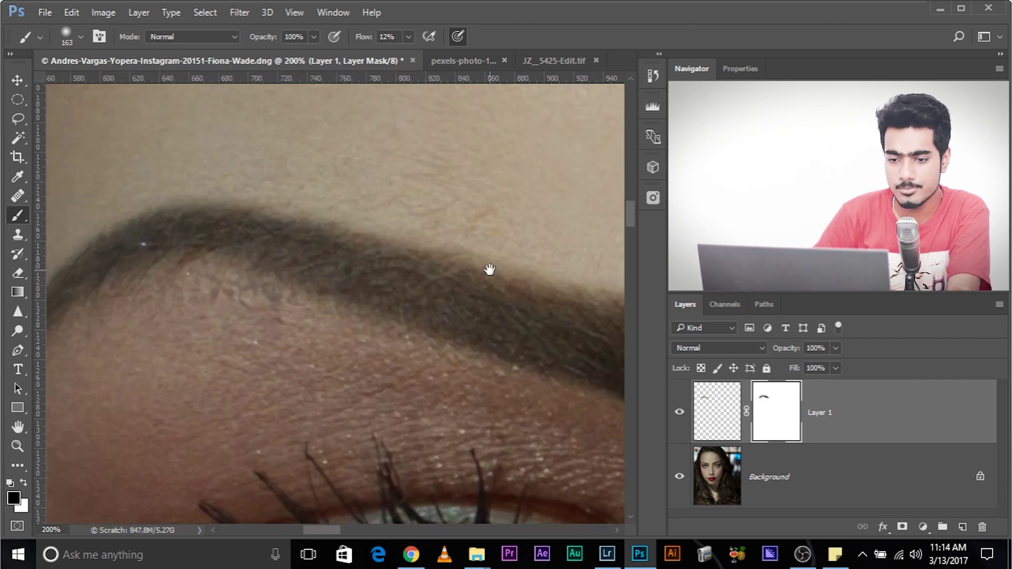
Make the Background layer active with the Lasso tool ready at the lower edge of the eyebrow's outer end.
{"action": "left_click_drag", "start_coordinate": [282, 325], "coordinate": [517, 238]}
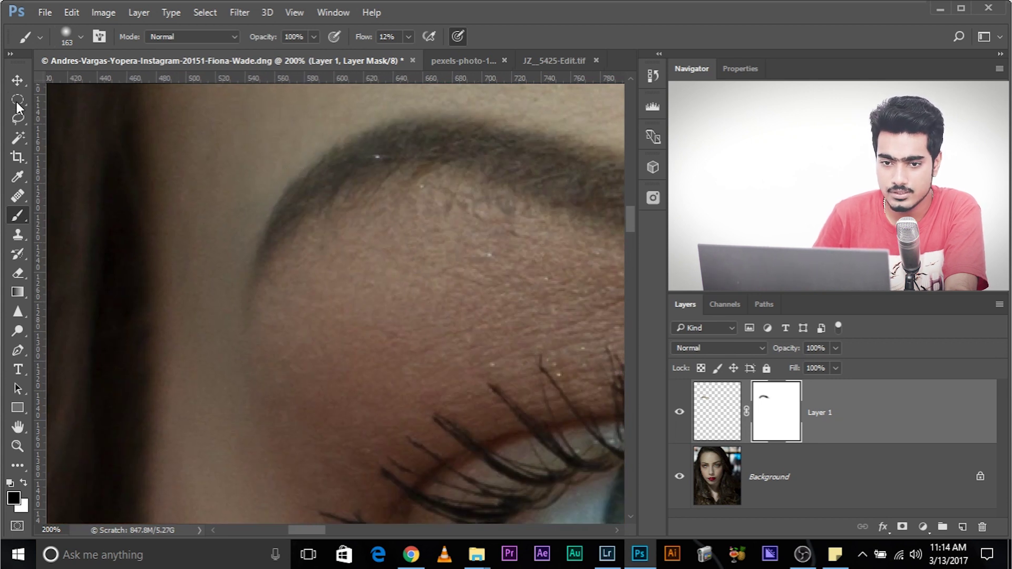
{"action": "left_click", "coordinate": [20, 121]}
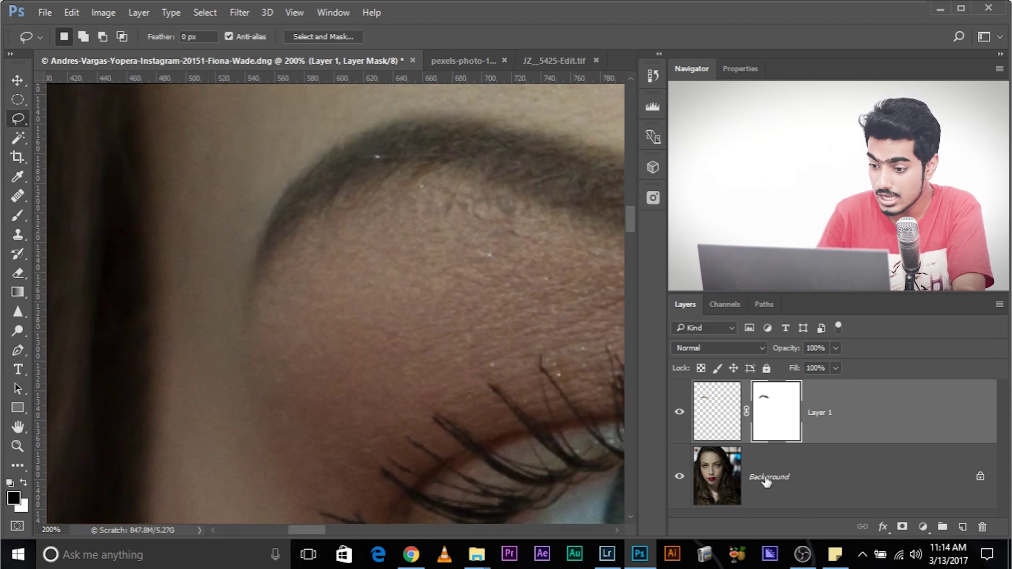
{"action": "left_click", "coordinate": [820, 475]}
{"action": "scroll", "coordinate": [233, 176], "scroll_direction": "up", "scroll_amount": 2}
{"action": "scroll", "coordinate": [233, 176], "scroll_direction": "right", "scroll_amount": 3}
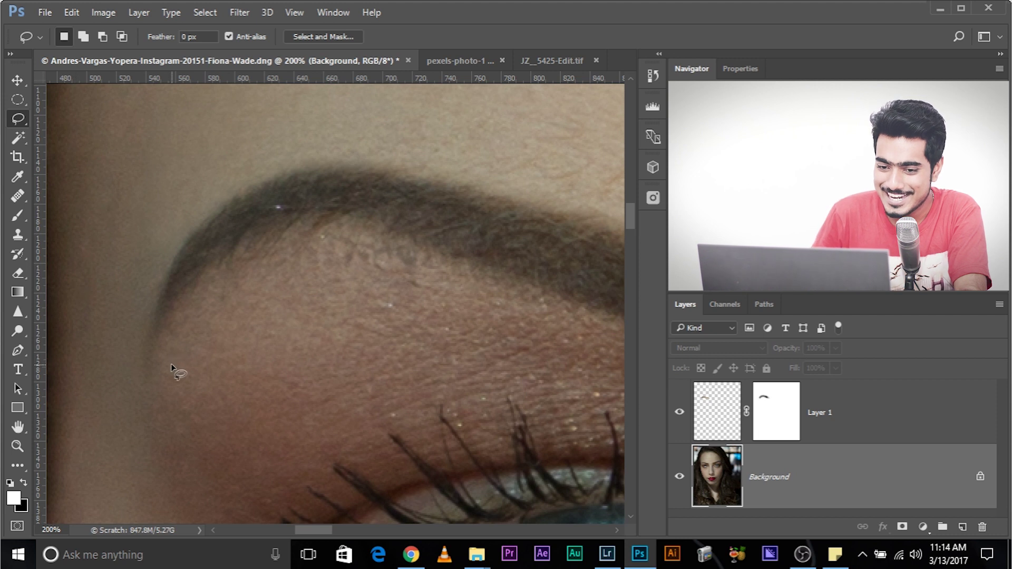
{"action": "left_click_drag", "start_coordinate": [176, 356], "coordinate": [196, 331]}
{"action": "key", "text": "ctrl+d"}
{"action": "mouse_move", "coordinate": [172, 378]}
{"action": "left_mouse_down"}
{"action": "mouse_move", "coordinate": [190, 345]}
{"action": "mouse_move", "coordinate": [264, 295]}
{"action": "mouse_move", "coordinate": [301, 289]}
{"action": "mouse_move", "coordinate": [501, 326]}
{"action": "left_mouse_up"}
{"action": "left_click", "coordinate": [294, 304]}
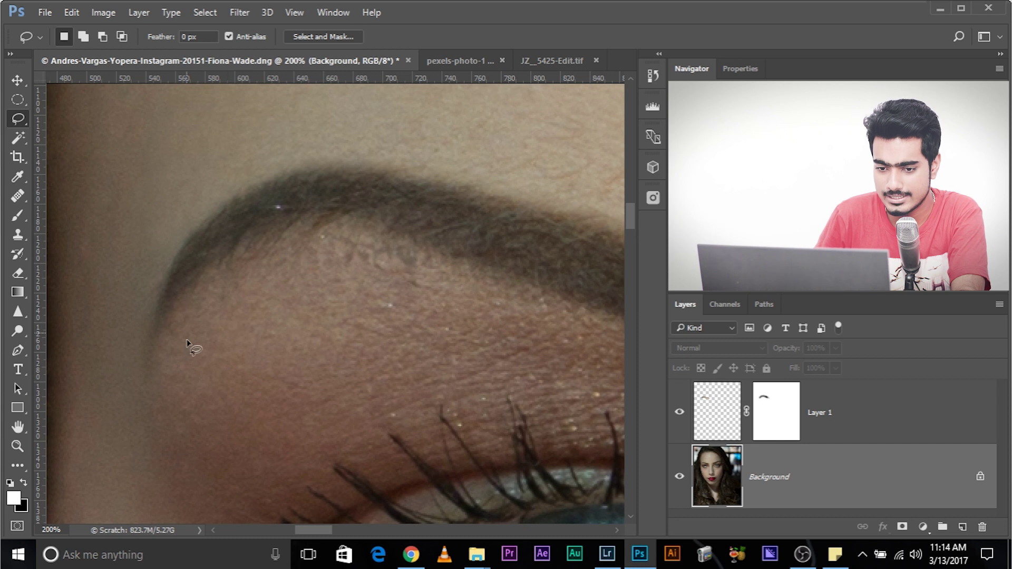
Lasso a curved patch of clean eyelid skin just below the eyebrow's outer arch on the Background layer.
{"action": "mouse_move", "coordinate": [188, 354]}
{"action": "left_mouse_down"}
{"action": "mouse_move", "coordinate": [227, 302]}
{"action": "mouse_move", "coordinate": [271, 281]}
{"action": "mouse_move", "coordinate": [379, 273]}
{"action": "left_mouse_up"}
{"action": "key", "text": "ctrl+d"}
{"action": "left_click_drag", "start_coordinate": [181, 358], "coordinate": [186, 352]}
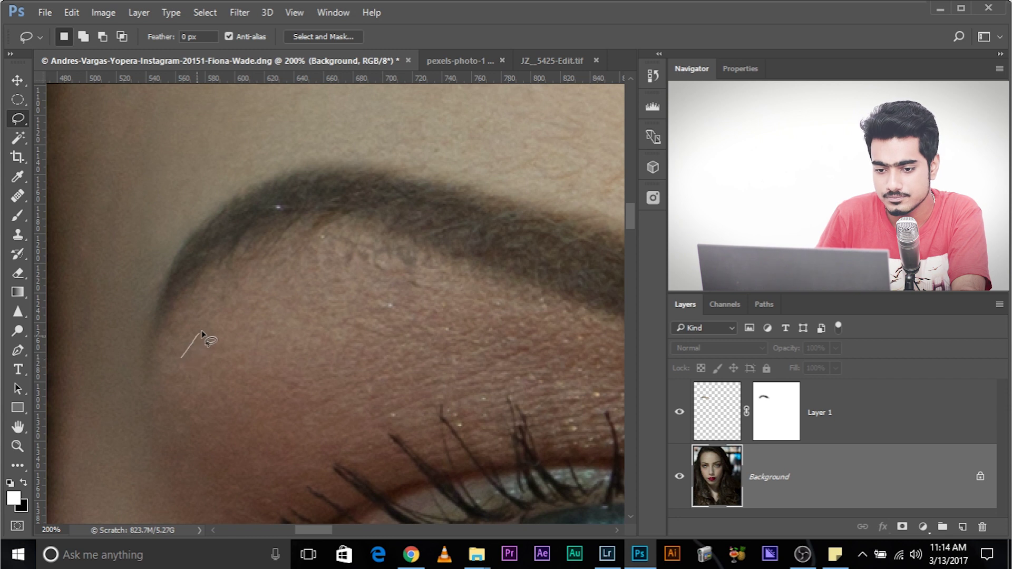
{"action": "left_click_drag", "start_coordinate": [214, 316], "coordinate": [305, 276]}
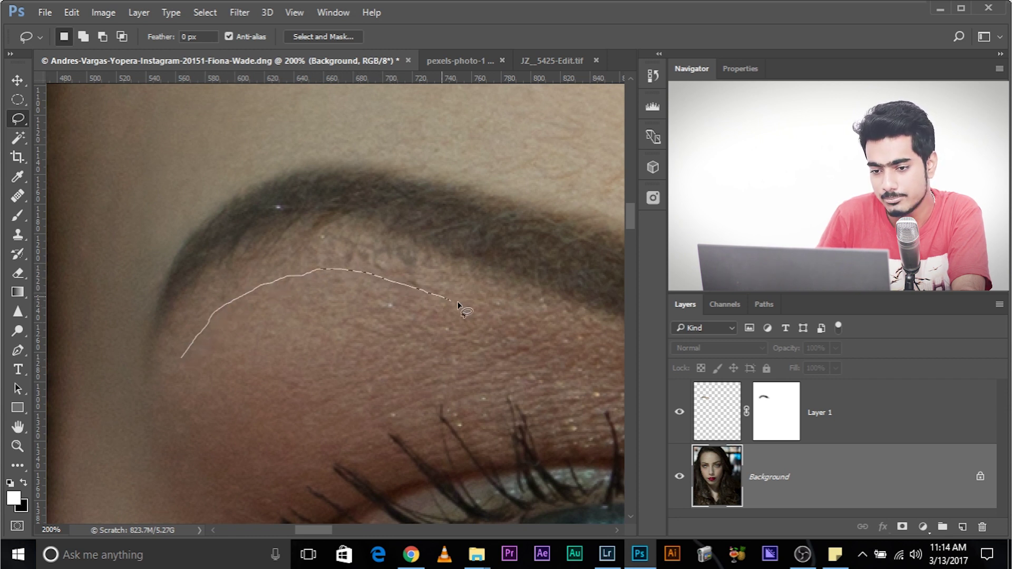
{"action": "mouse_move", "coordinate": [490, 319]}
{"action": "left_mouse_down"}
{"action": "mouse_move", "coordinate": [518, 335]}
{"action": "mouse_move", "coordinate": [514, 367]}
{"action": "mouse_move", "coordinate": [381, 362]}
{"action": "left_mouse_up"}
{"action": "left_click_drag", "start_coordinate": [272, 371], "coordinate": [182, 392]}
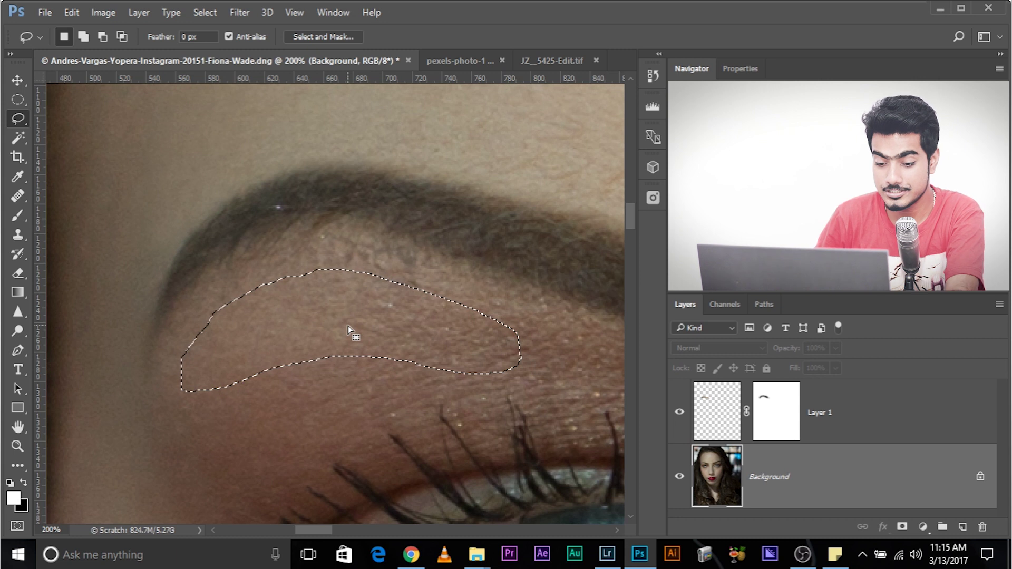
Feather the skin selection in Quick Mask mode by reapplying the last Gaussian Blur, and return it to a normal selection.
{"action": "key", "text": "q"}
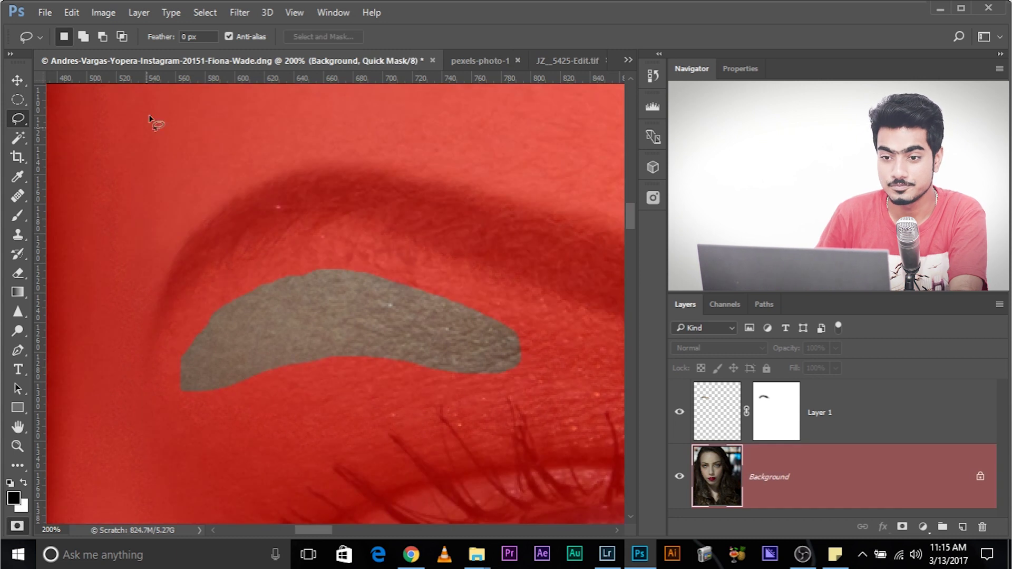
{"action": "left_click", "coordinate": [247, 11]}
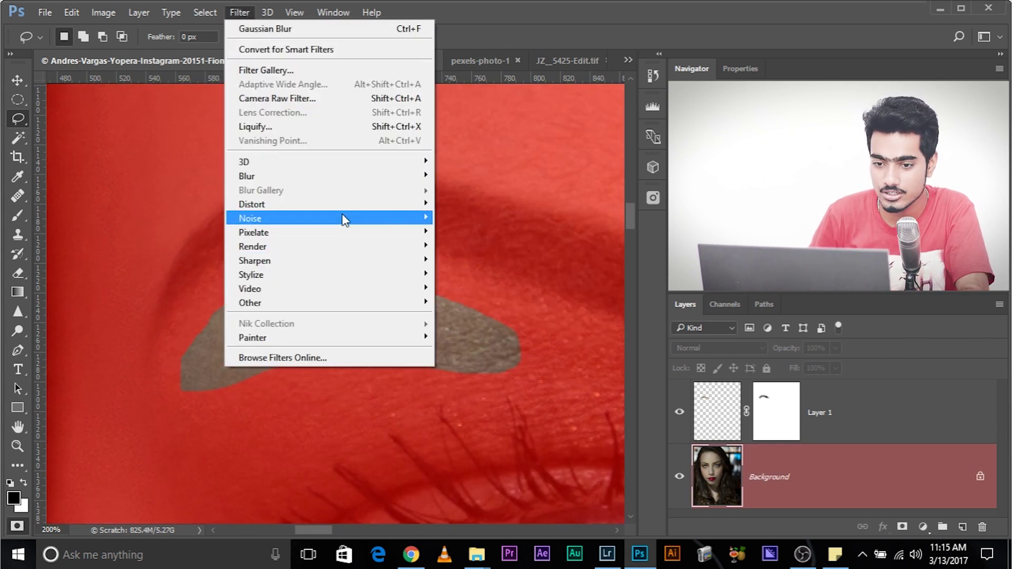
{"action": "mouse_move", "coordinate": [329, 182]}
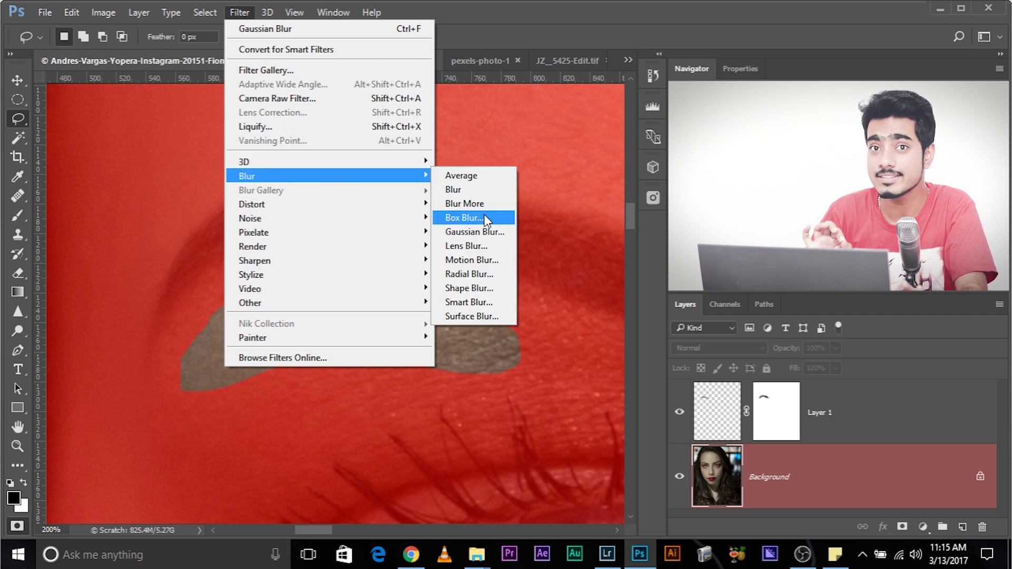
{"action": "left_click", "coordinate": [237, 14]}
{"action": "left_click", "coordinate": [240, 15]}
{"action": "left_click", "coordinate": [244, 27]}
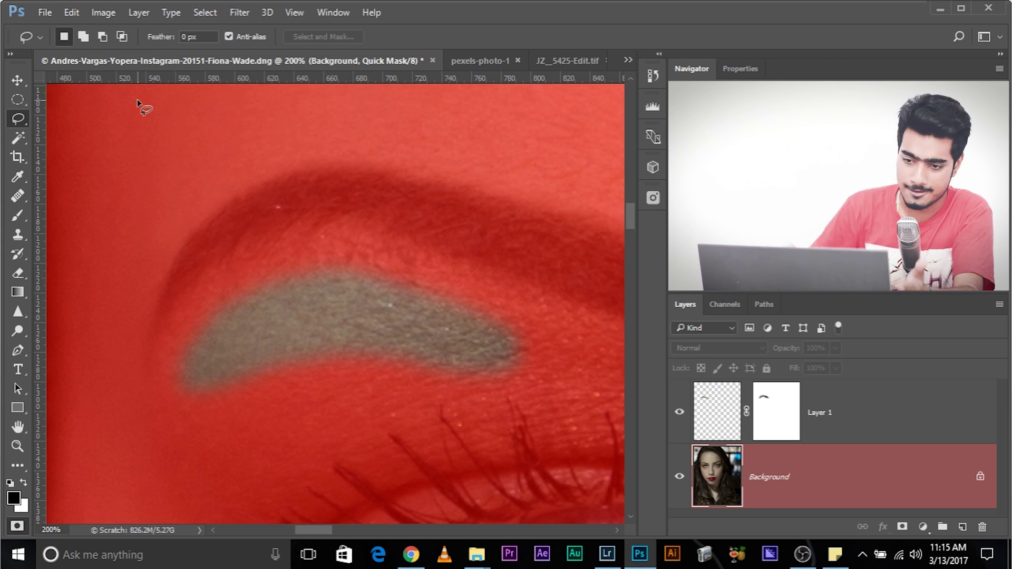
{"action": "key", "text": "q"}
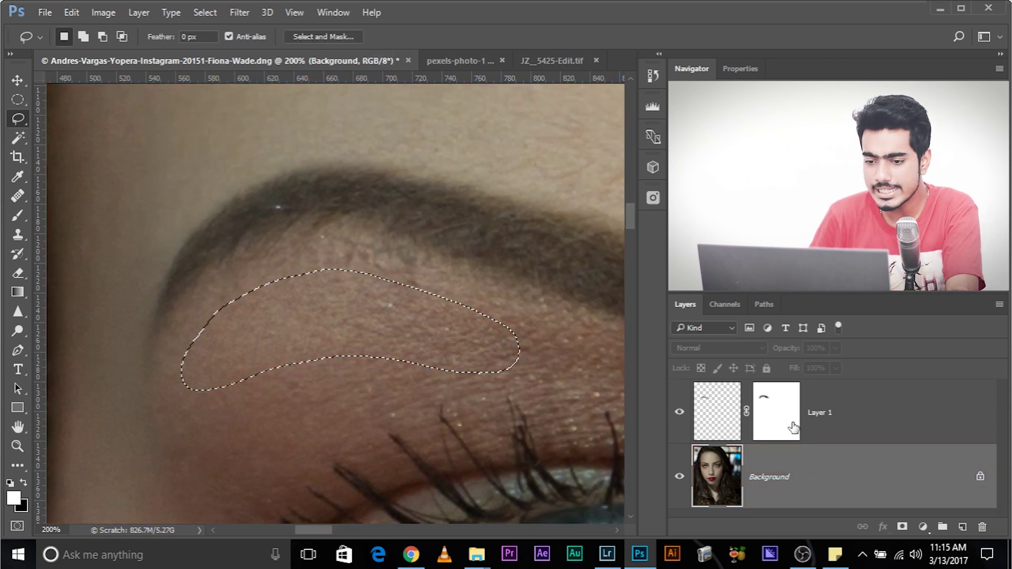
Copy the feathered skin patch to a new layer and move it up over the stray hairs along the eyebrow's lower edge.
{"action": "key", "text": "ctrl+j"}
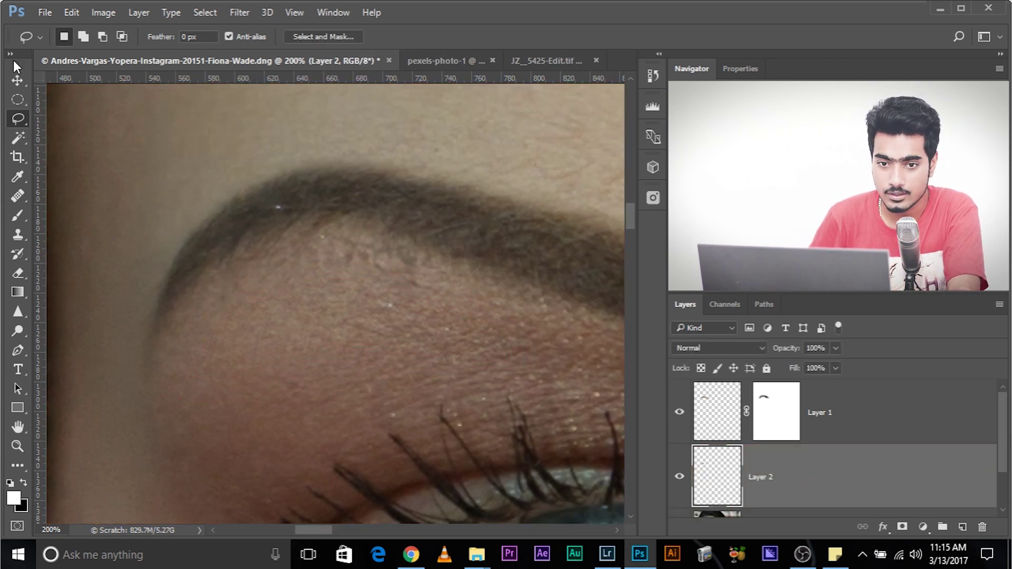
{"action": "left_click", "coordinate": [18, 80]}
{"action": "mouse_move", "coordinate": [297, 328]}
{"action": "left_mouse_down"}
{"action": "mouse_move", "coordinate": [305, 326]}
{"action": "mouse_move", "coordinate": [295, 286]}
{"action": "mouse_move", "coordinate": [307, 309]}
{"action": "mouse_move", "coordinate": [292, 286]}
{"action": "left_mouse_up"}
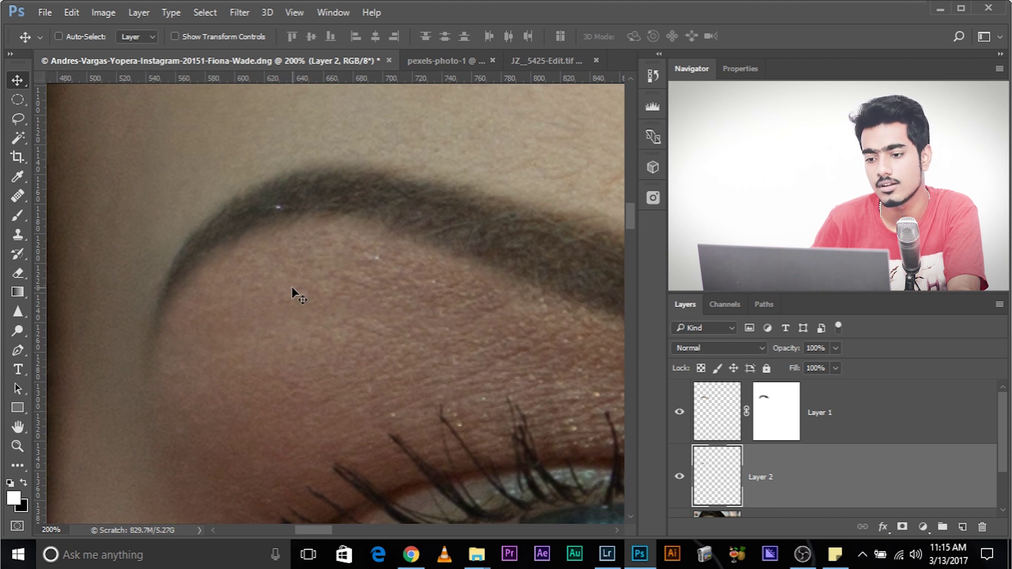
Add a layer mask to Layer 2, paint black at 12% flow with a 125 px brush to blend the patch, and reduce the brush to 93 px.
{"action": "left_click", "coordinate": [903, 527]}
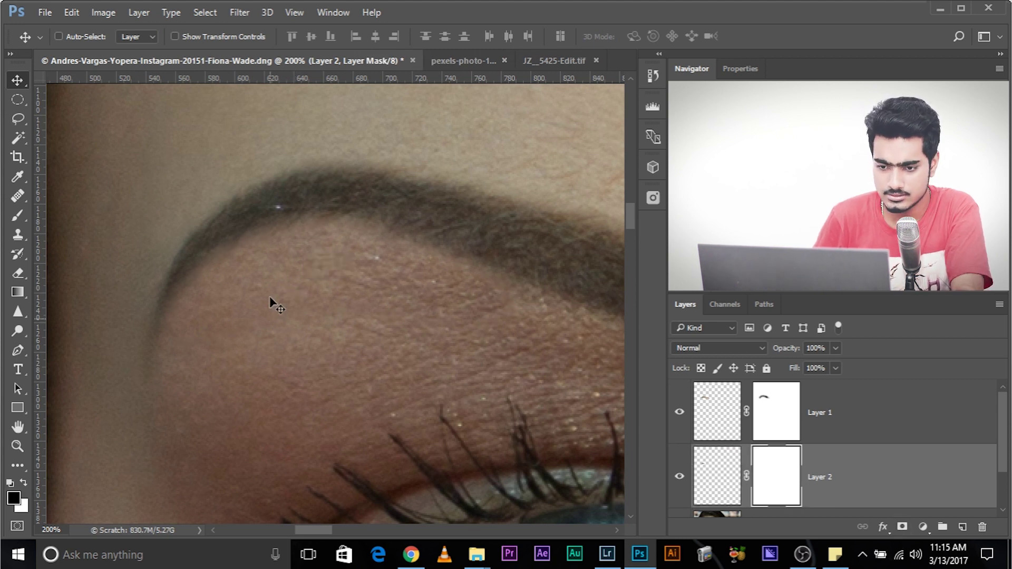
{"action": "left_click", "coordinate": [12, 217]}
{"action": "mouse_move", "coordinate": [216, 390]}
{"action": "left_mouse_down"}
{"action": "mouse_move", "coordinate": [230, 400]}
{"action": "mouse_move", "coordinate": [152, 375]}
{"action": "left_mouse_up"}
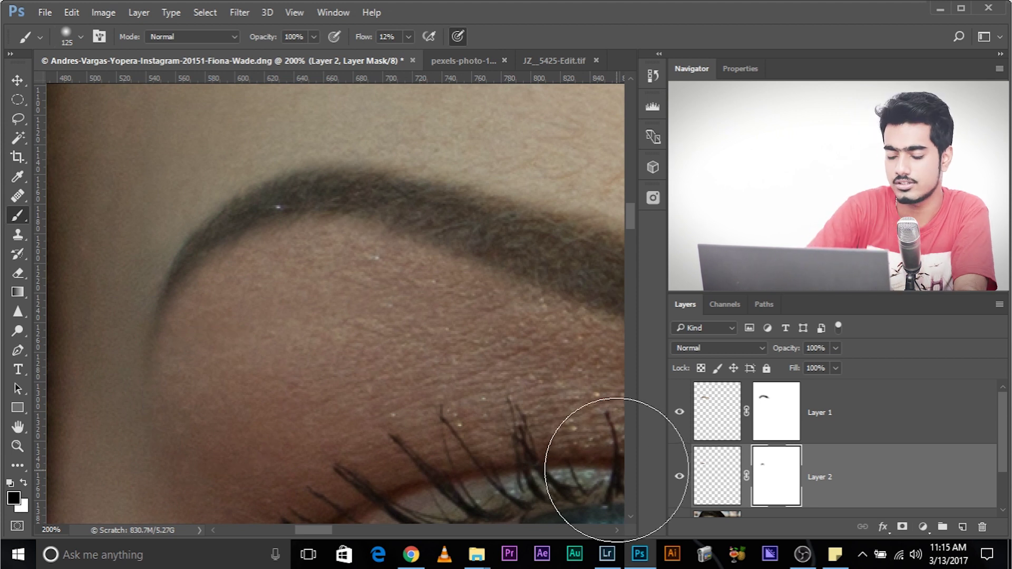
{"action": "key", "text": "ctrl+minus"}
{"action": "key", "text": "ctrl+minus"}
{"action": "key", "text": "ctrl+minus"}
{"action": "key", "text": "ctrl+plus"}
{"action": "key", "text": "ctrl+plus"}
{"action": "key", "text": "ctrl+plus"}
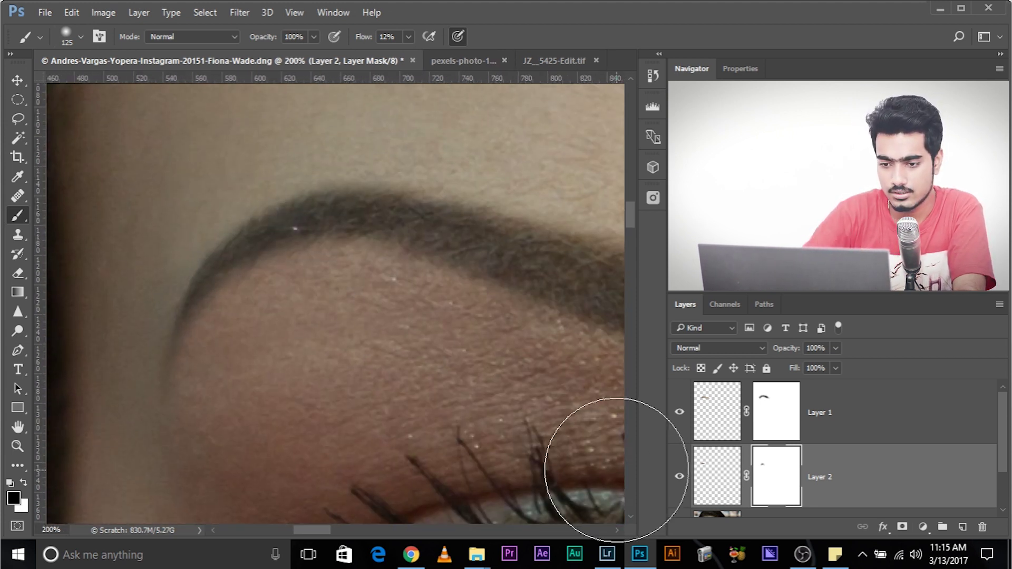
{"action": "key", "text": "bracketleft"}
{"action": "key", "text": "bracketleft"}
{"action": "key", "text": "bracketleft"}
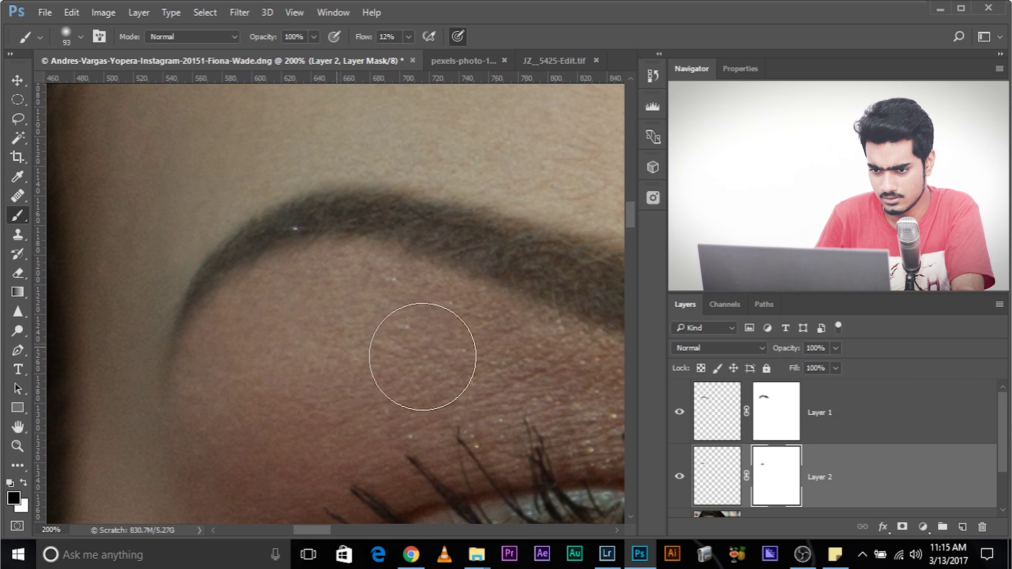
Select both skin-patch layers, Layer 1 and Layer 2, and put them in one group.
{"action": "key", "text": "ctrl+minus"}
{"action": "key", "text": "ctrl+minus"}
{"action": "key", "text": "ctrl+minus"}
{"action": "key", "text": "ctrl+minus"}
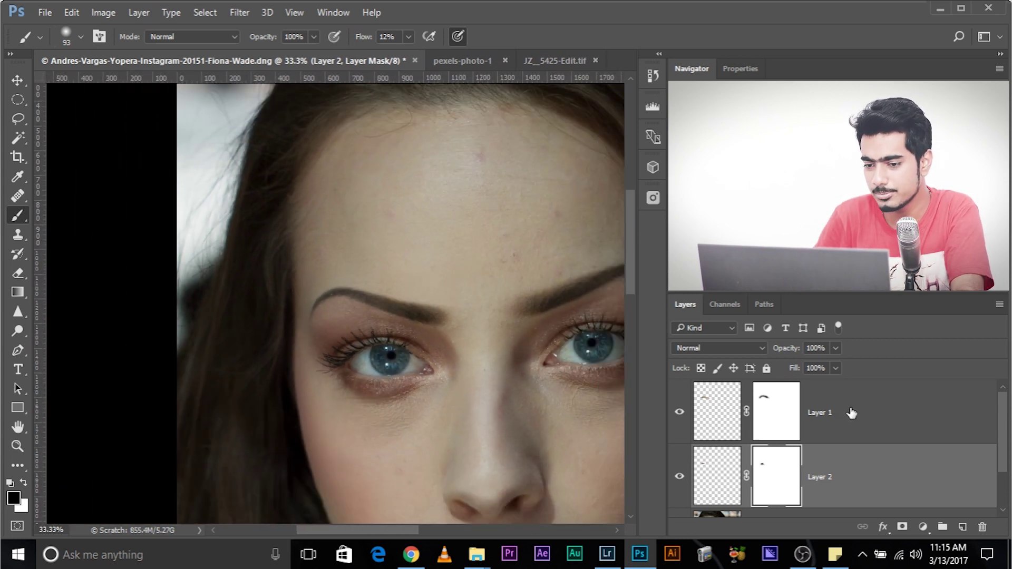
{"action": "left_click", "coordinate": [860, 411], "text": "ctrl"}
{"action": "key", "text": "x"}
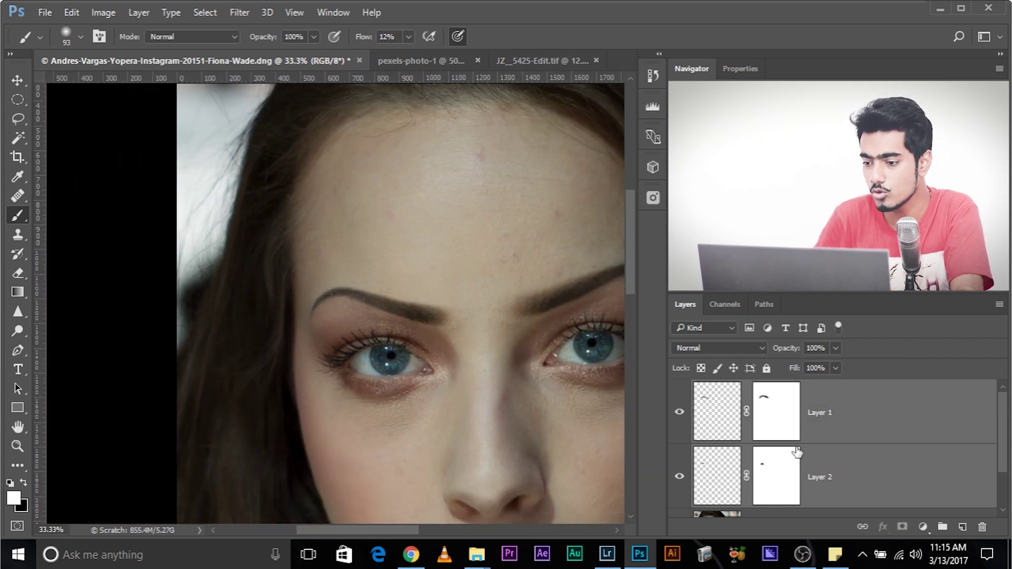
{"action": "left_click", "coordinate": [816, 469]}
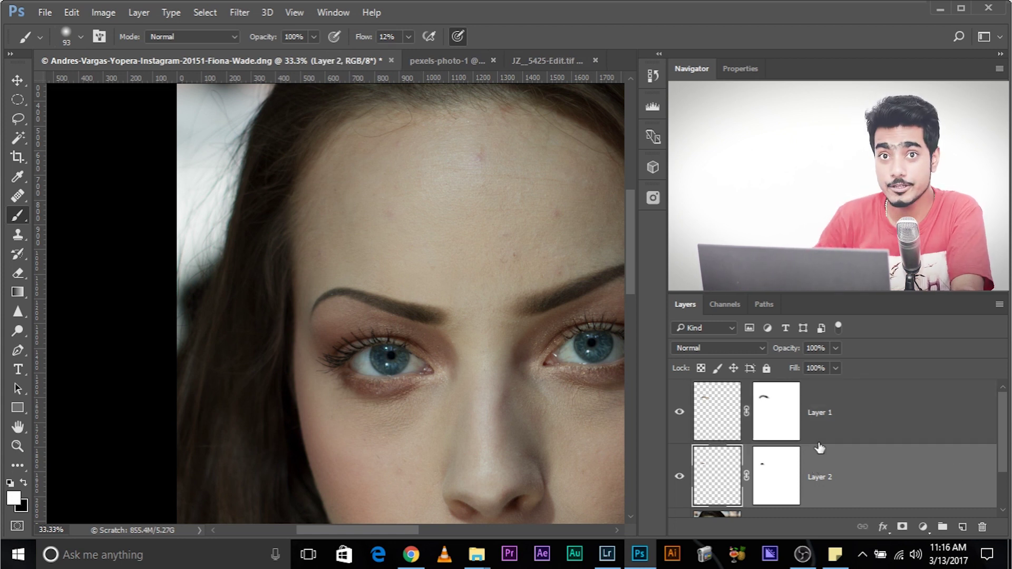
{"action": "left_click", "coordinate": [867, 396], "text": "ctrl"}
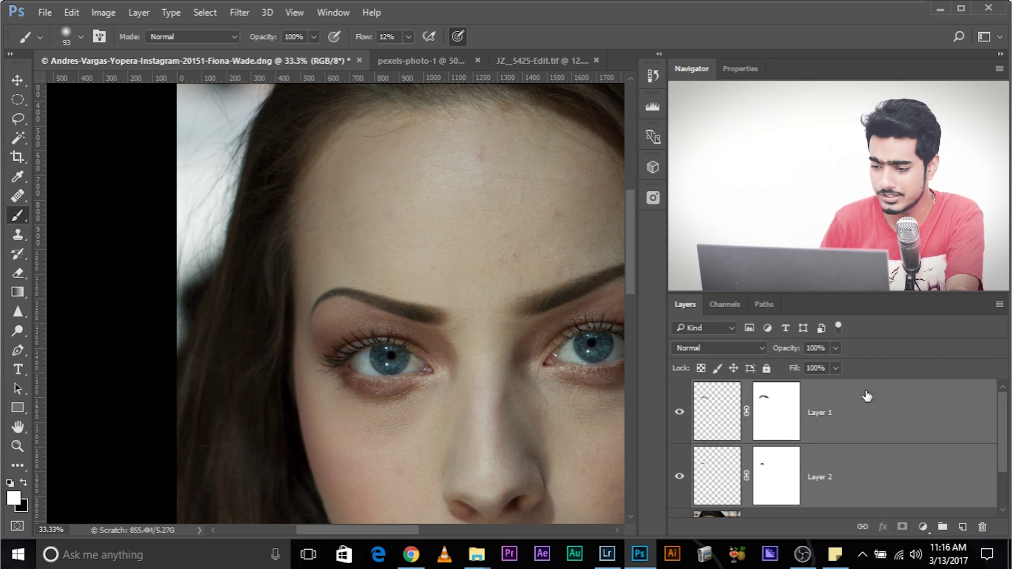
{"action": "key", "text": "ctrl+g"}
Compare the eyebrow with and without the retouching by toggling Group 1's visibility, and check the other eyebrow.
{"action": "left_click", "coordinate": [676, 389]}
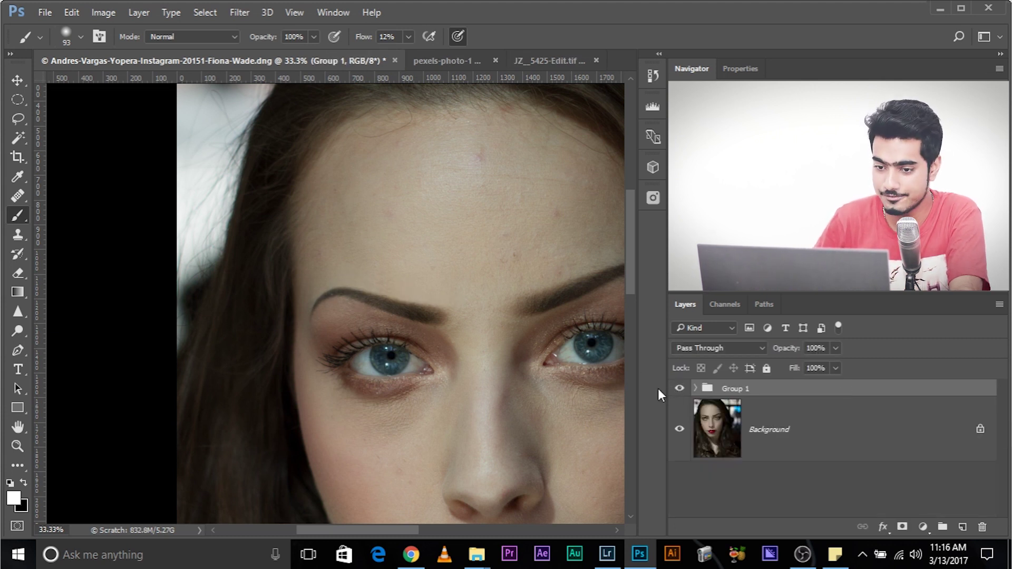
{"action": "key", "text": "ctrl+plus"}
{"action": "key", "text": "ctrl+plus"}
{"action": "left_click_drag", "start_coordinate": [349, 324], "coordinate": [210, 283]}
{"action": "key", "text": "ctrl+plus"}
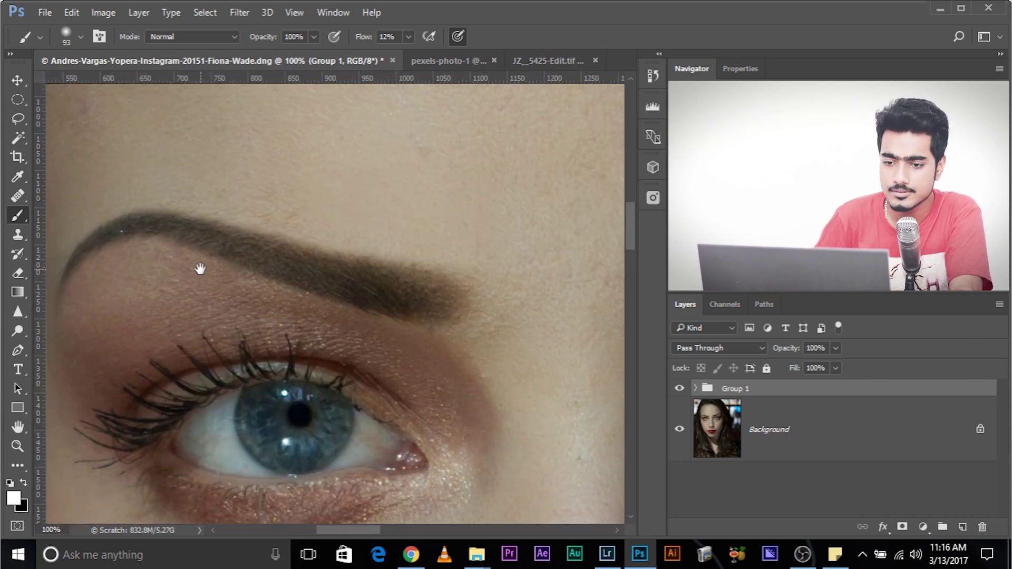
{"action": "left_click_drag", "start_coordinate": [155, 163], "coordinate": [259, 210]}
{"action": "left_click", "coordinate": [679, 389]}
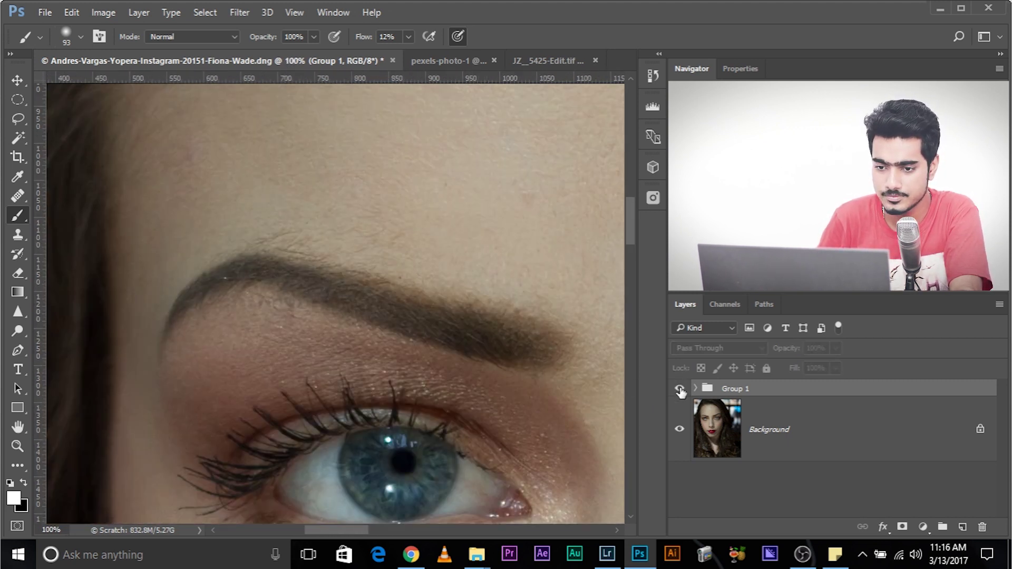
{"action": "left_click", "coordinate": [680, 389]}
{"action": "left_click_drag", "start_coordinate": [416, 296], "coordinate": [100, 294]}
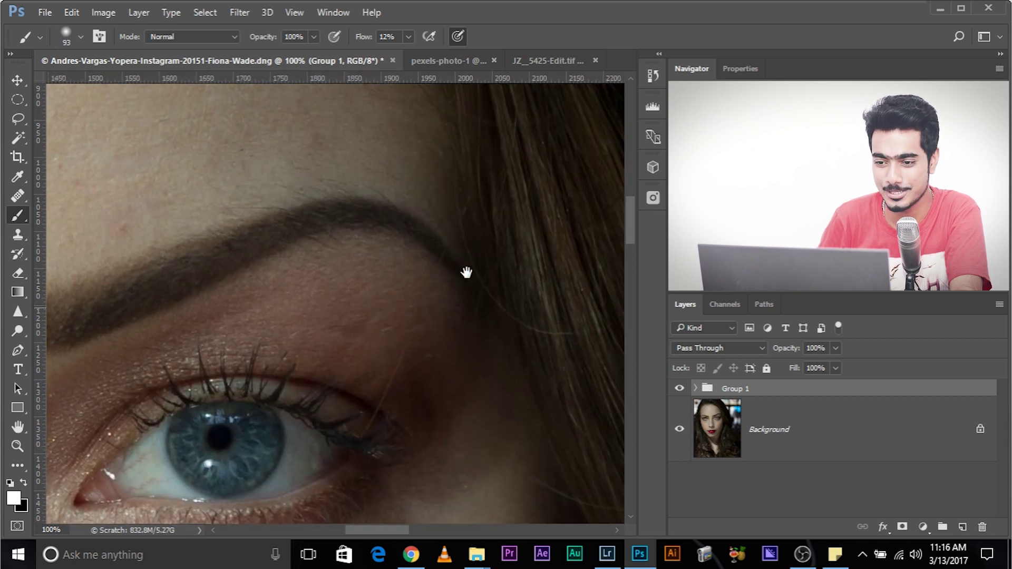
{"action": "left_click_drag", "start_coordinate": [465, 272], "coordinate": [589, 317]}
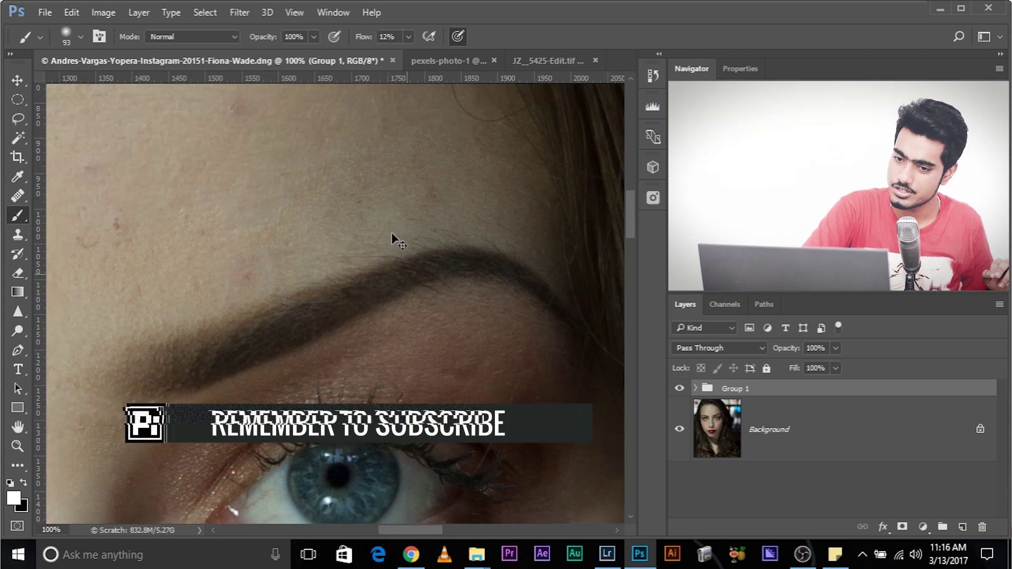
{"action": "key", "text": "ctrl+minus"}
{"action": "key", "text": "ctrl+minus"}
{"action": "key", "text": "ctrl+minus"}
{"action": "key", "text": "ctrl+minus"}
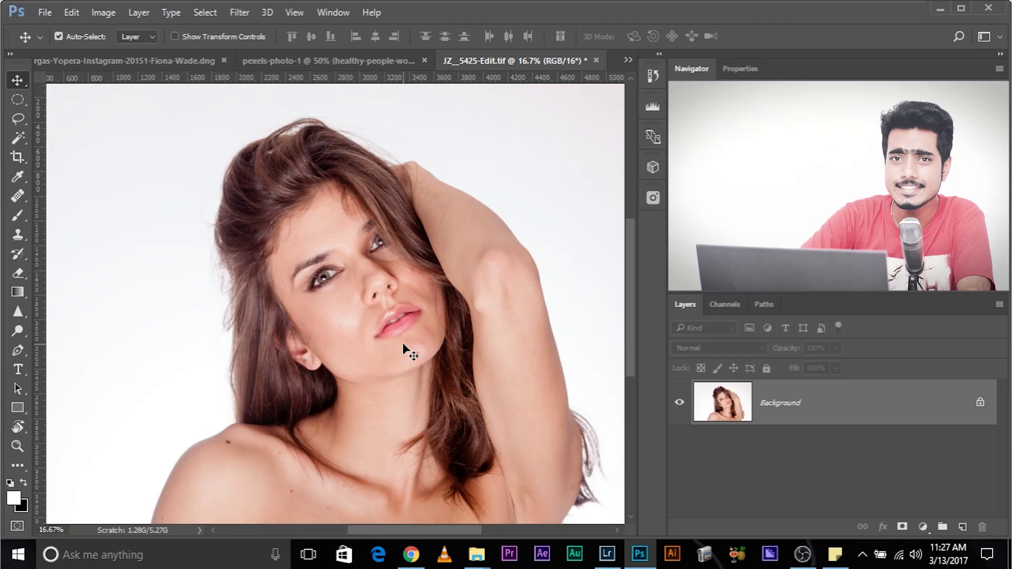
{"action": "scroll", "coordinate": [402, 346], "scroll_direction": "up", "scroll_amount": 6}
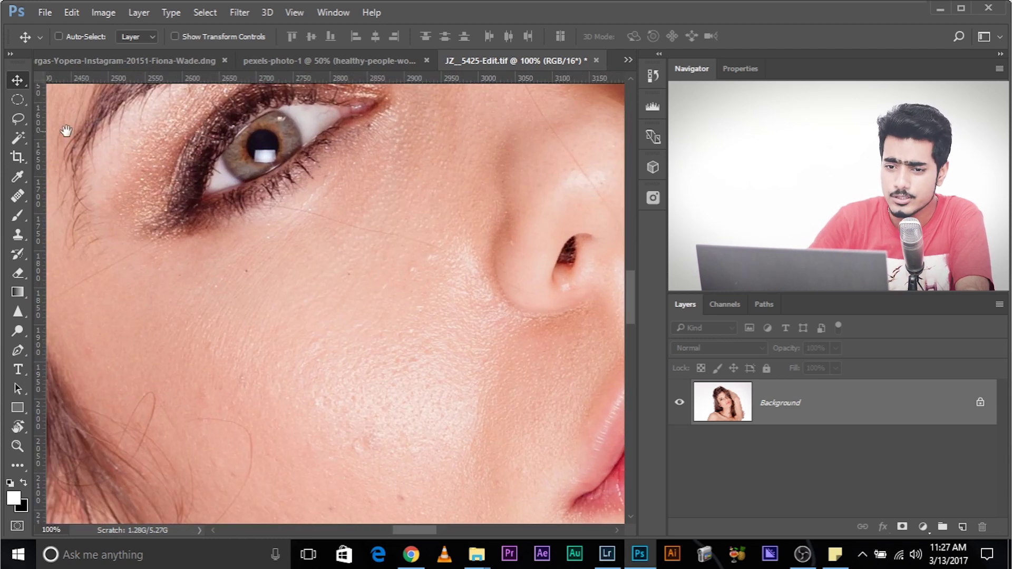
Examine the eyebrow and its surrounding stray hairs in JZ__5425-Edit.tif at 100% zoom.
{"action": "left_click_drag", "start_coordinate": [66, 131], "coordinate": [240, 345]}
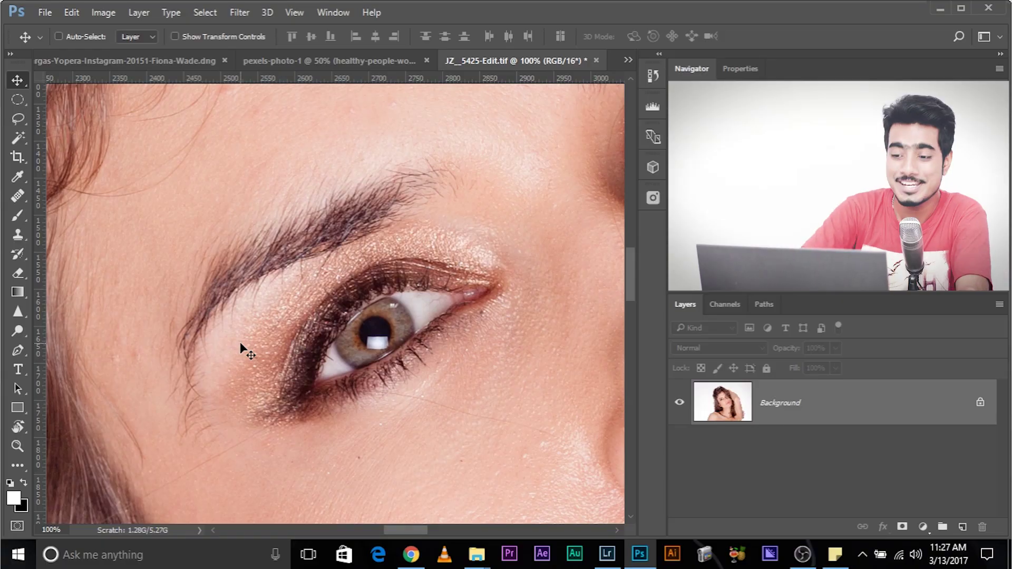
{"action": "key", "text": "ctrl+plus"}
{"action": "key", "text": "ctrl+minus"}
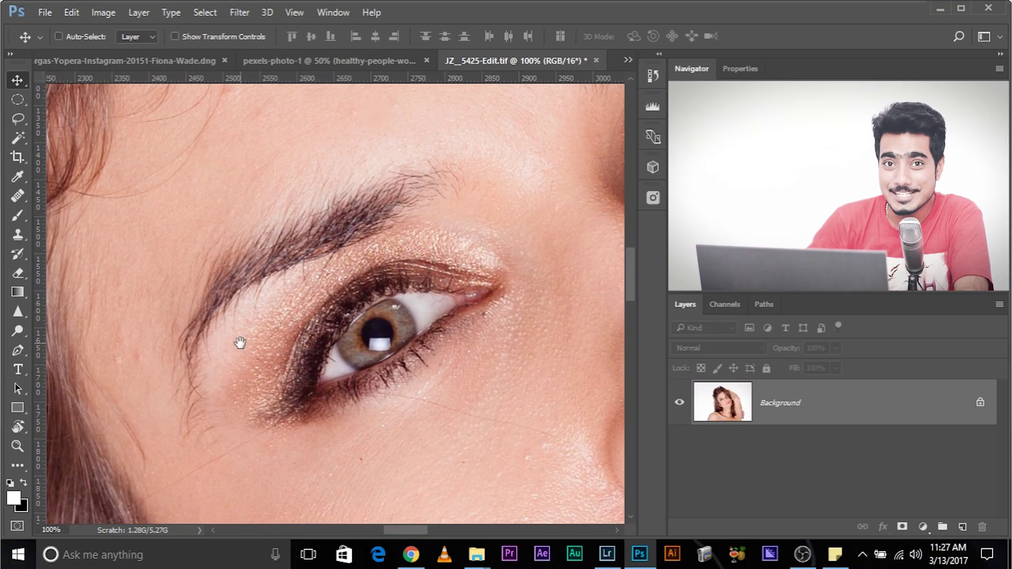
{"action": "left_click_drag", "start_coordinate": [211, 260], "coordinate": [248, 311]}
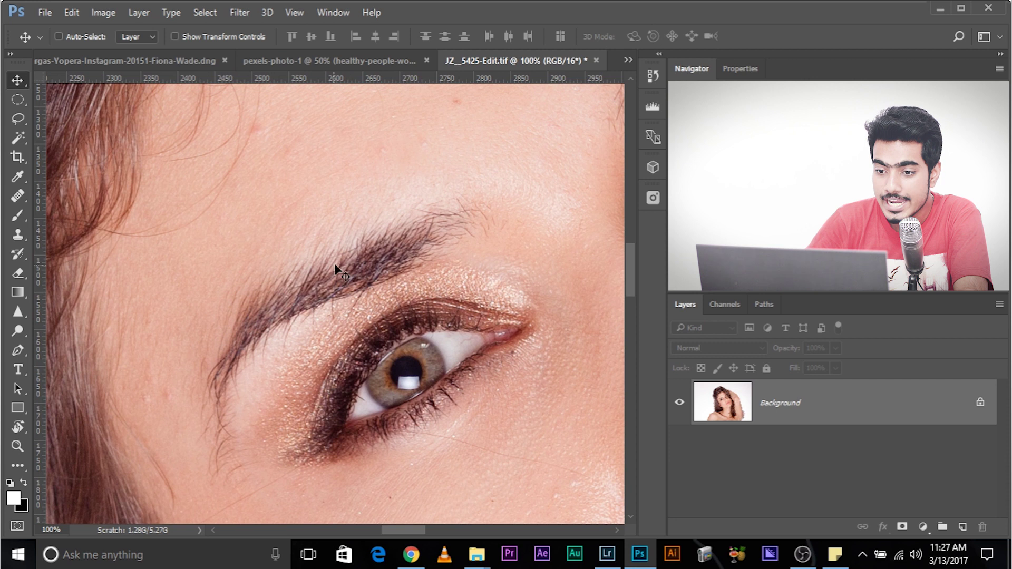
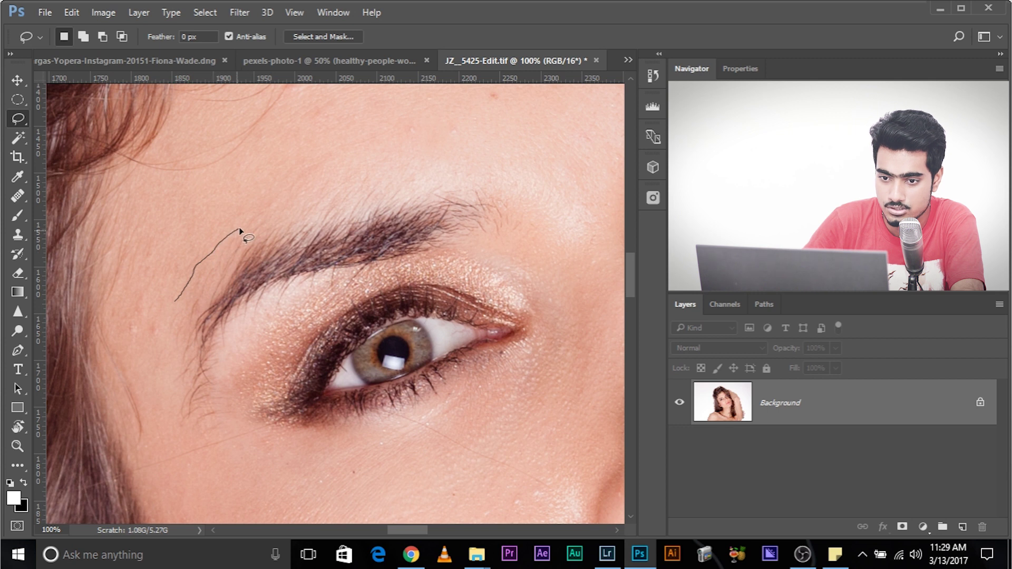
Outline a curved patch of clean skin just above the full length of the eyebrow with the Lasso.
{"action": "left_click_drag", "start_coordinate": [314, 213], "coordinate": [316, 213]}
{"action": "key", "text": "ctrl+d"}
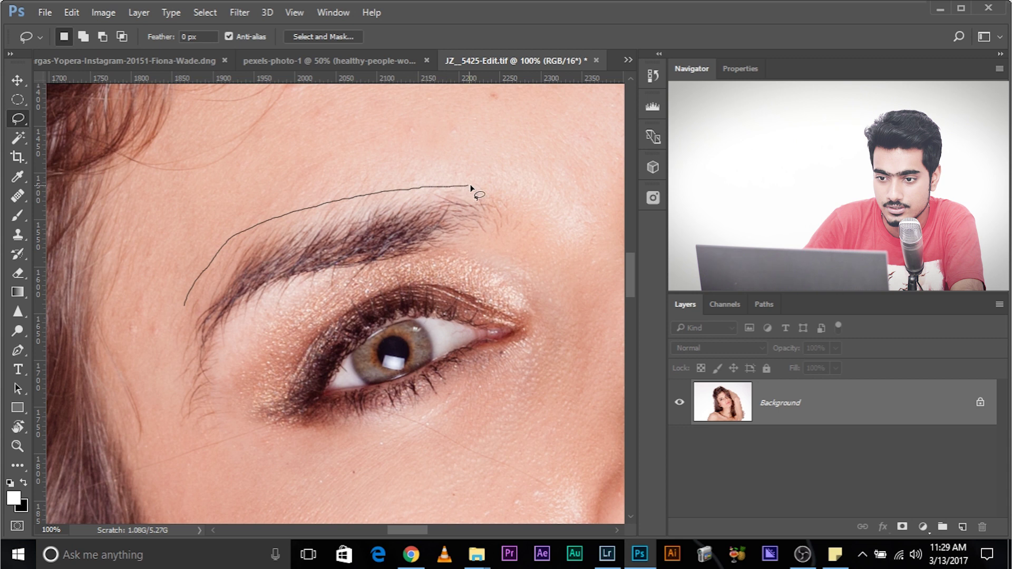
{"action": "mouse_move", "coordinate": [250, 175]}
{"action": "left_mouse_down"}
{"action": "mouse_move", "coordinate": [208, 190]}
{"action": "mouse_move", "coordinate": [150, 243]}
{"action": "mouse_move", "coordinate": [157, 286]}
{"action": "mouse_move", "coordinate": [186, 307]}
{"action": "left_mouse_up"}
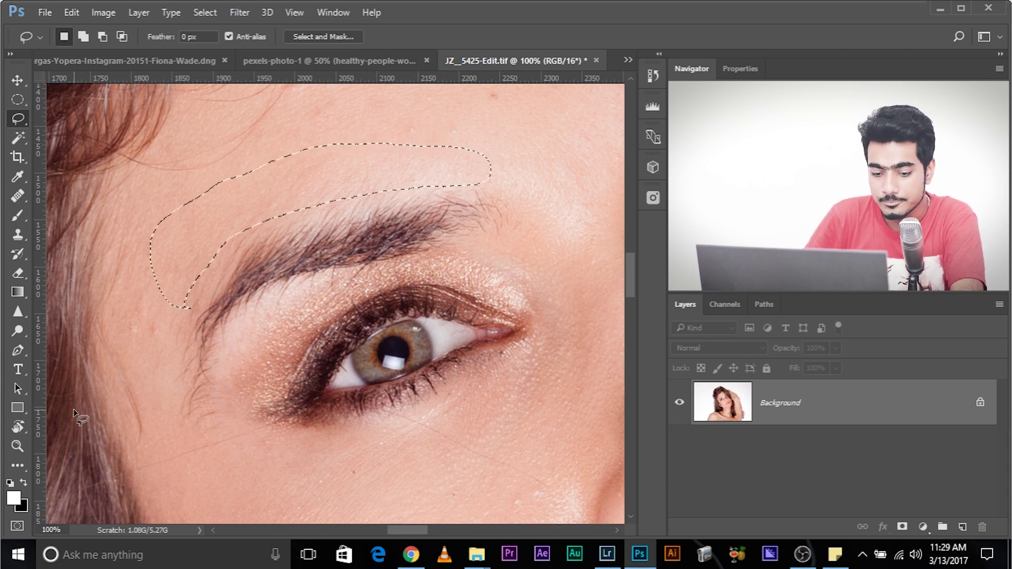
Feather the skin selection in Quick Mask mode with a Gaussian Blur of 7.8 pixels, and return to the normal selection.
{"action": "key", "text": "q"}
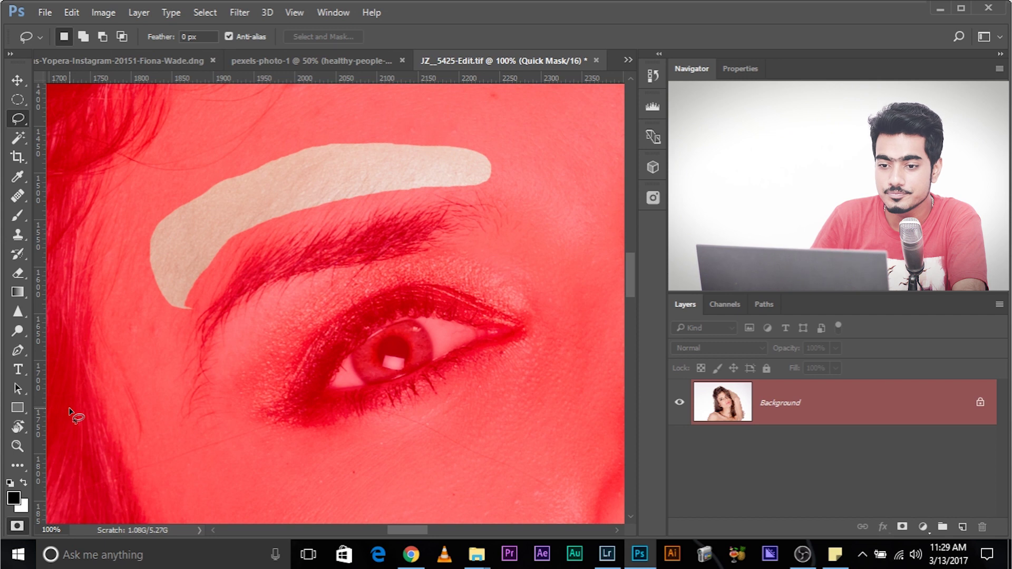
{"action": "left_click", "coordinate": [240, 12]}
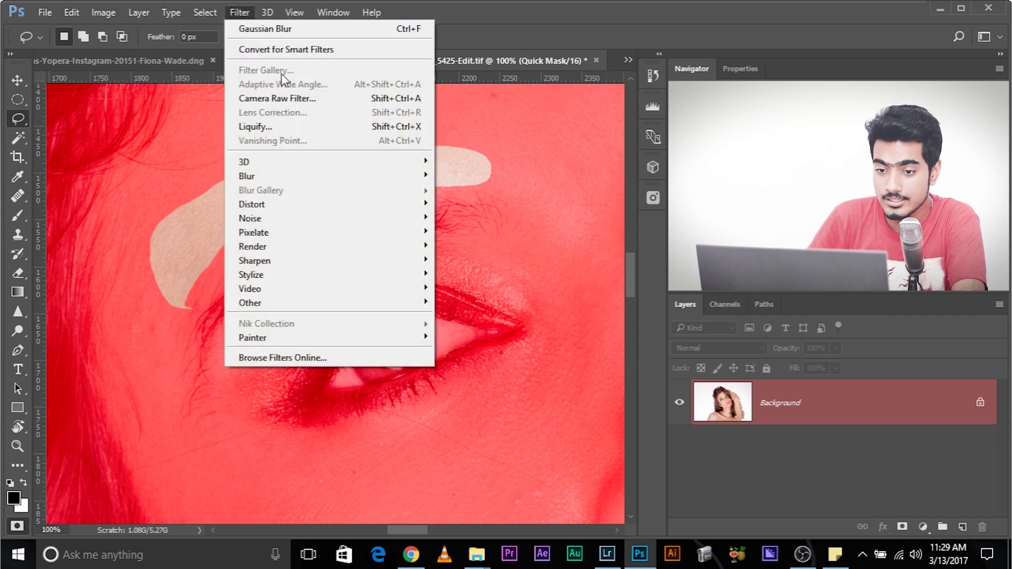
{"action": "mouse_move", "coordinate": [368, 177]}
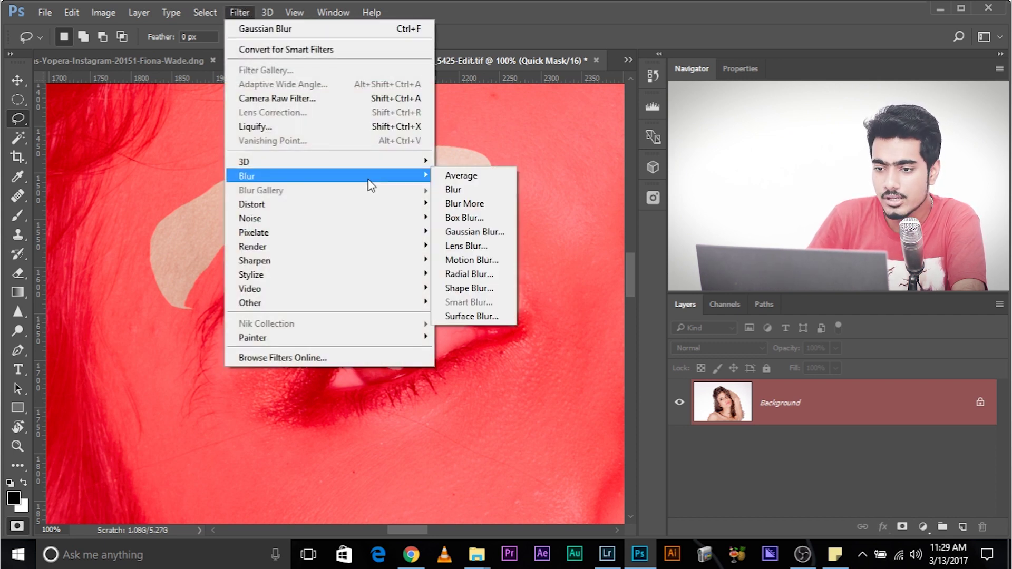
{"action": "left_click", "coordinate": [471, 232]}
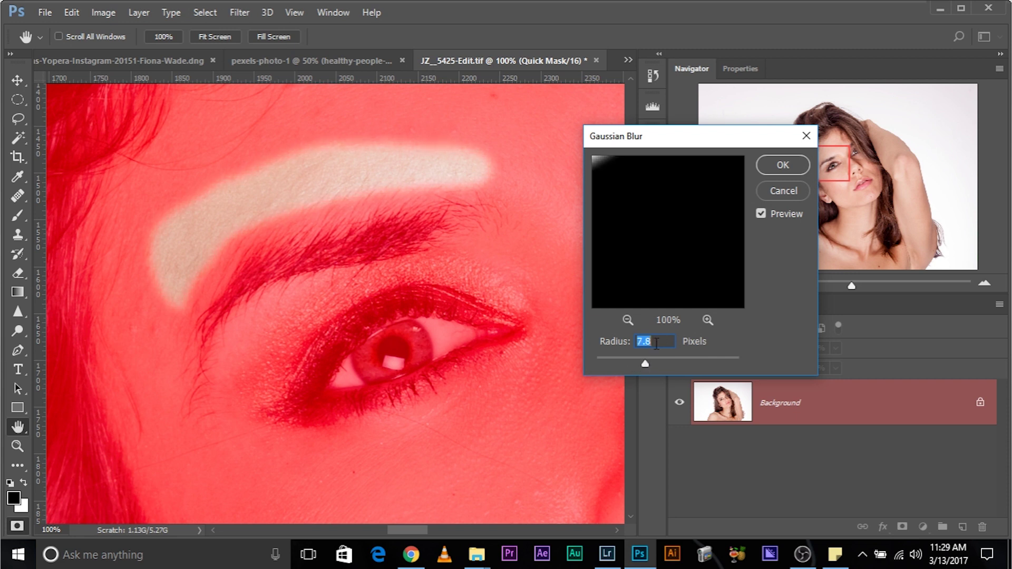
{"action": "left_click", "coordinate": [775, 165]}
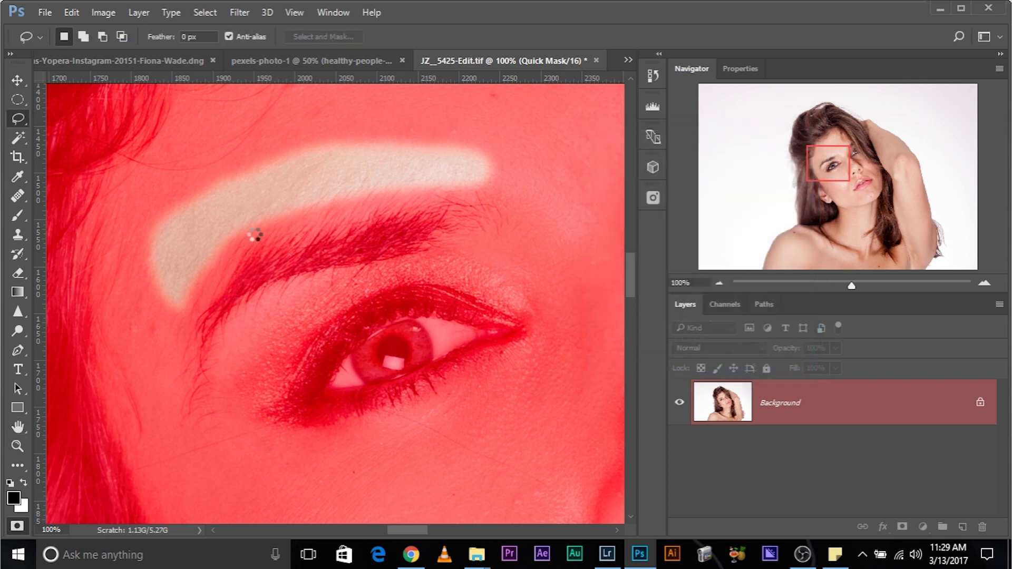
{"action": "key", "text": "q"}
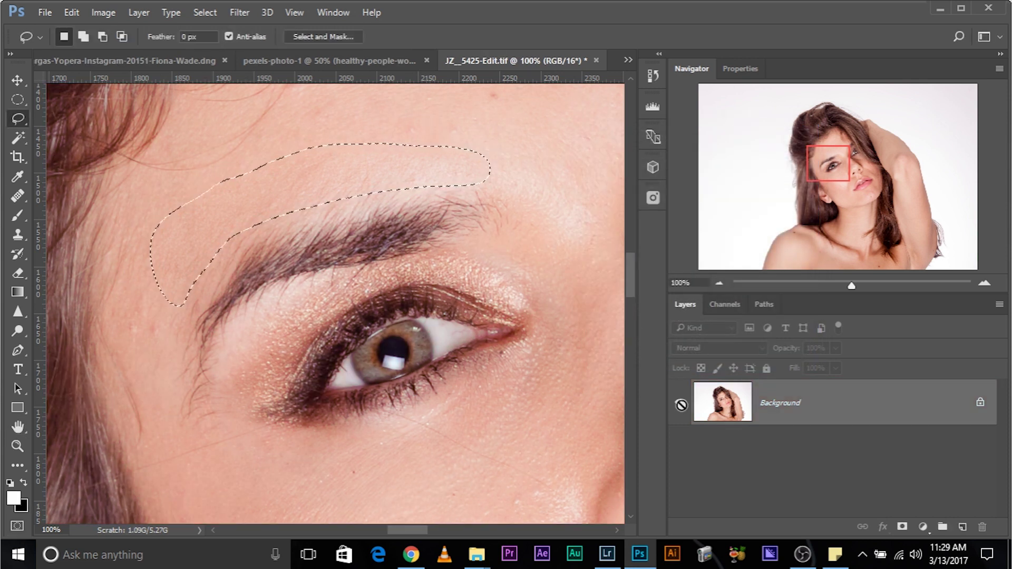
Copy the feathered selection to a new layer, move the patch down over the brow's upper stray hairs, and compare with and without it.
{"action": "key", "text": "ctrl+j"}
{"action": "left_click", "coordinate": [15, 80]}
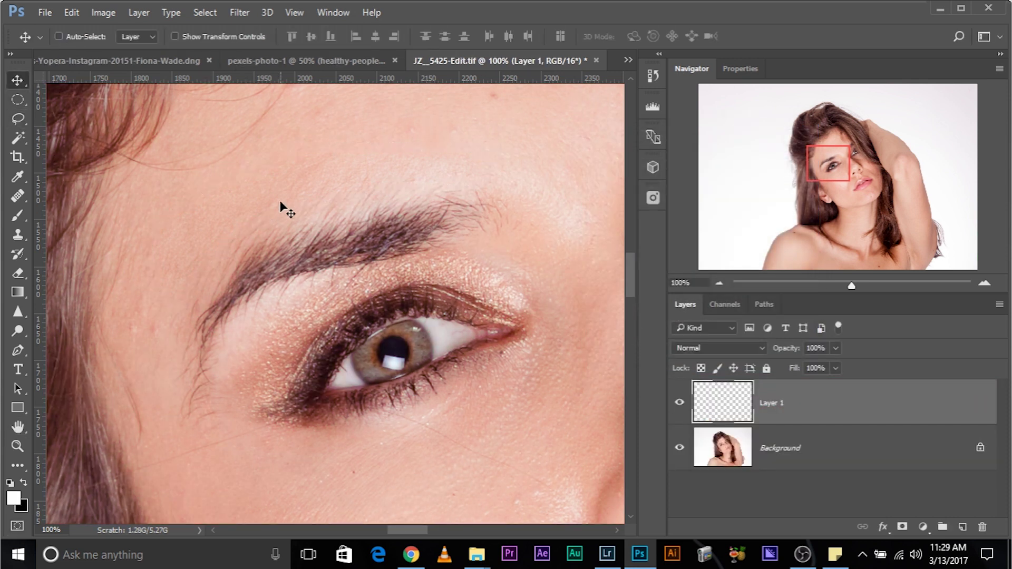
{"action": "left_click_drag", "start_coordinate": [282, 199], "coordinate": [290, 218]}
{"action": "left_click", "coordinate": [680, 403]}
{"action": "left_click", "coordinate": [681, 403]}
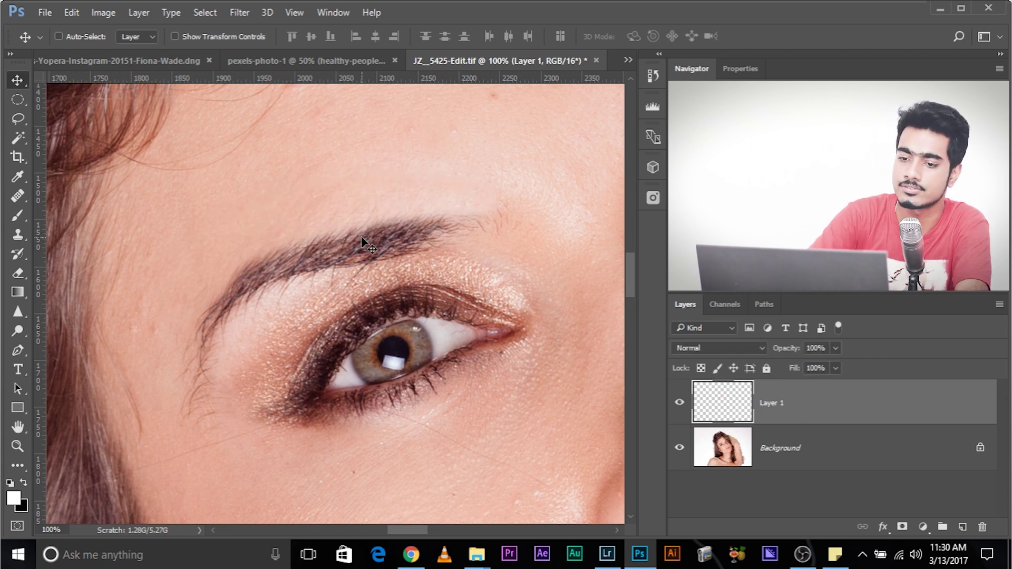
Nudge the Layer 1 skin patch vertically by a few pixels with Free Transform to refine the eyebrow's upper edge.
{"action": "key", "text": "ctrl+plus"}
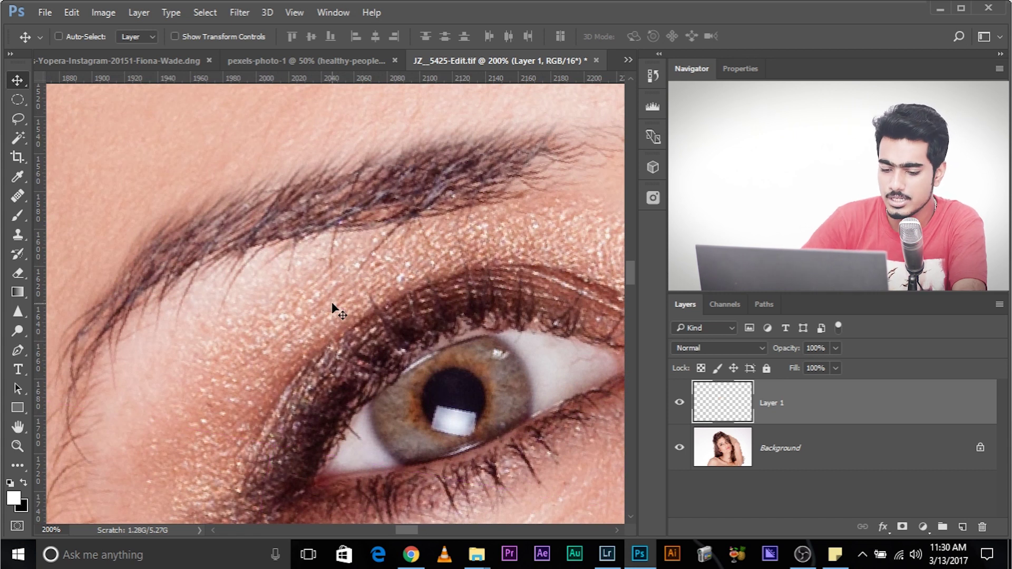
{"action": "key", "text": "ctrl+t"}
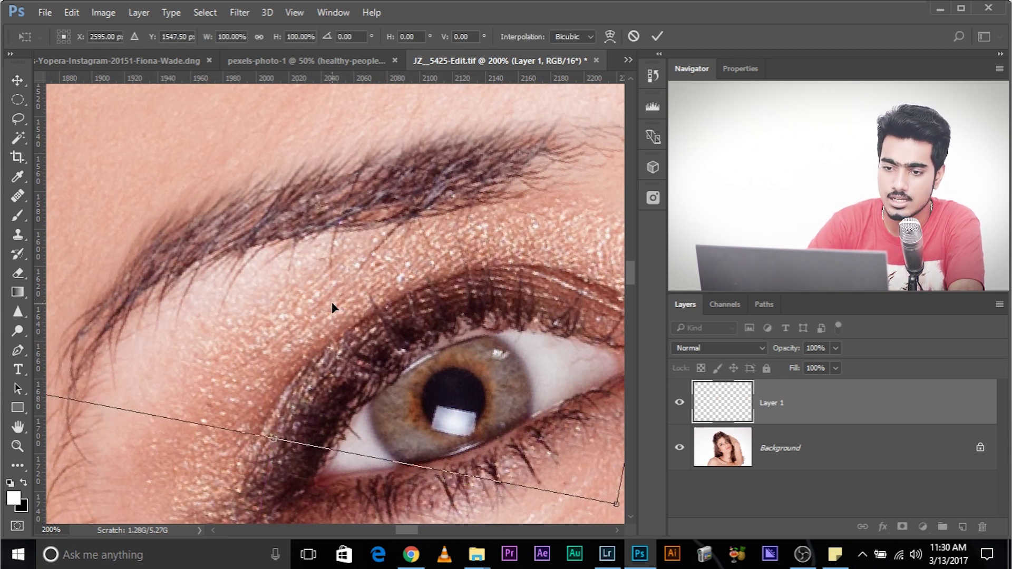
{"action": "key", "text": "Down"}
{"action": "key", "text": "Down"}
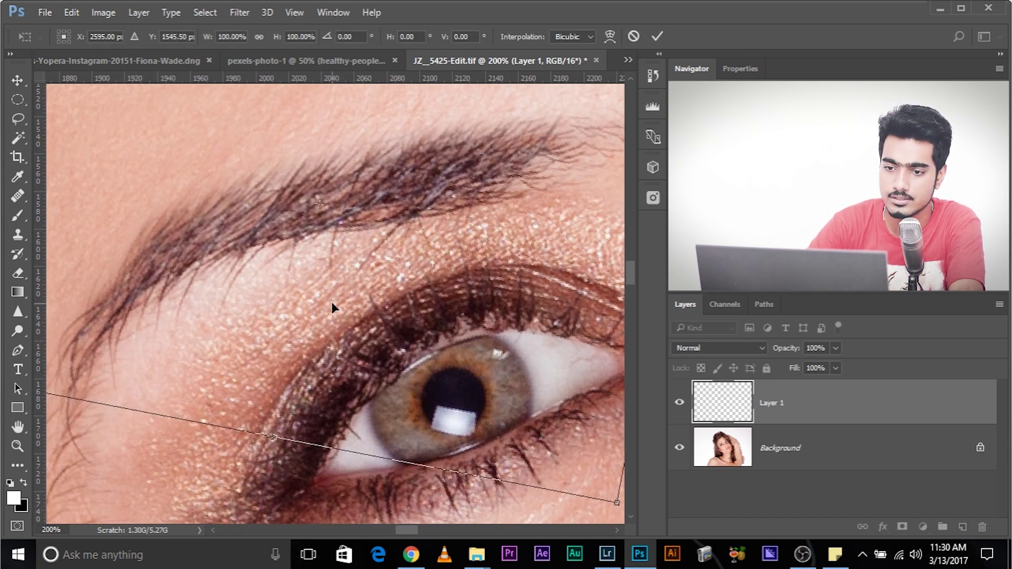
{"action": "key", "text": "Return"}
{"action": "key", "text": "ctrl+minus"}
{"action": "key", "text": "ctrl+minus"}
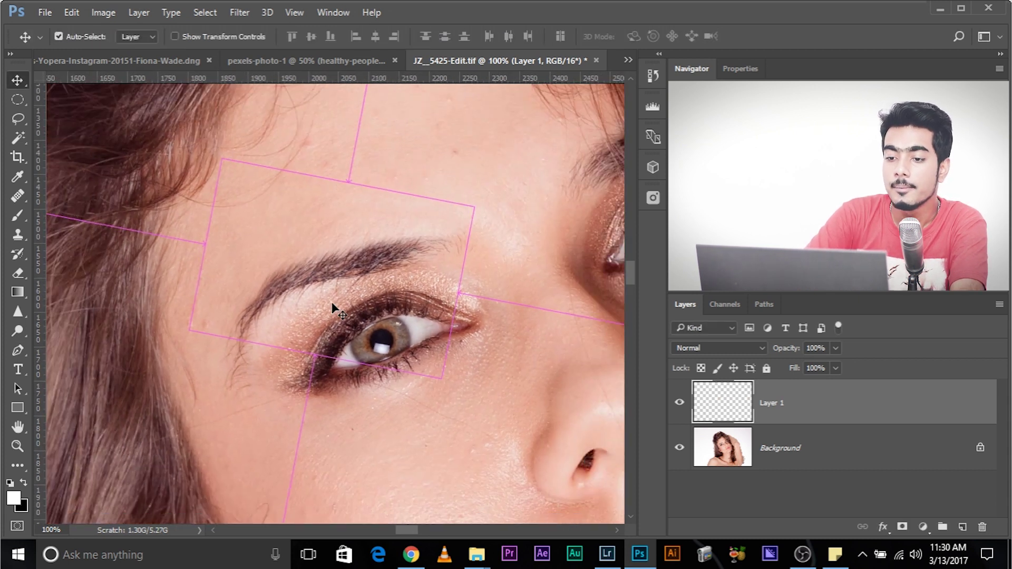
Add a layer mask to Layer 1 and paint black with a 131 px brush where the patch covers the eyebrow's outer end.
{"action": "key", "text": "ctrl+plus"}
{"action": "key", "text": "ctrl+plus"}
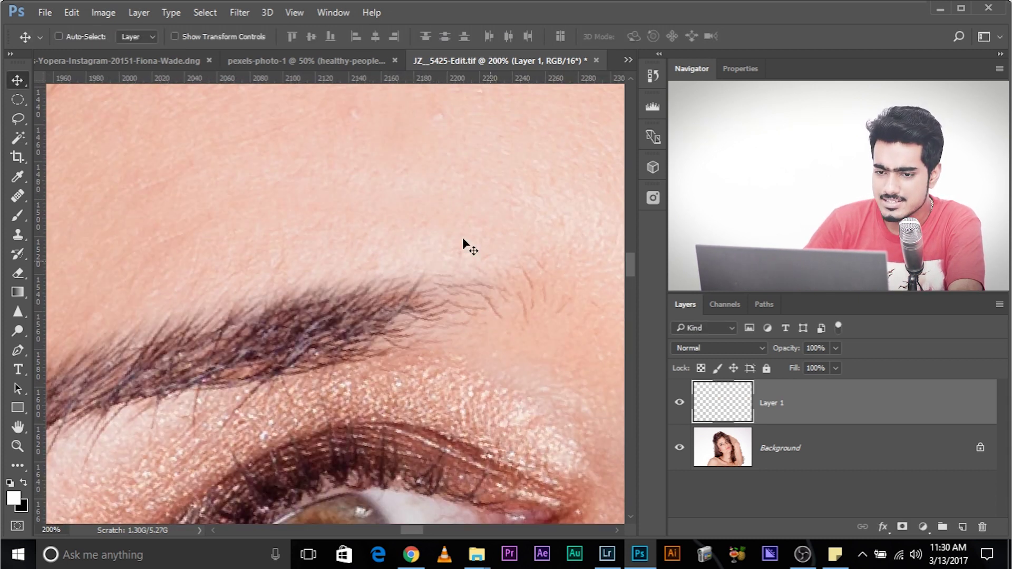
{"action": "left_click_drag", "start_coordinate": [253, 255], "coordinate": [295, 279]}
{"action": "left_click_drag", "start_coordinate": [302, 241], "coordinate": [372, 187]}
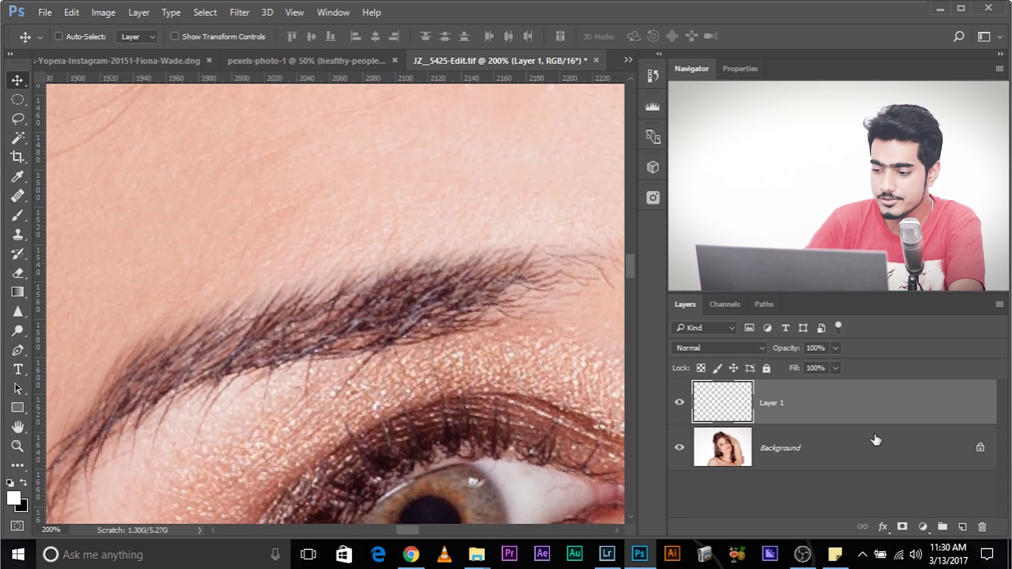
{"action": "left_click", "coordinate": [902, 526]}
{"action": "key", "text": "ctrl+minus"}
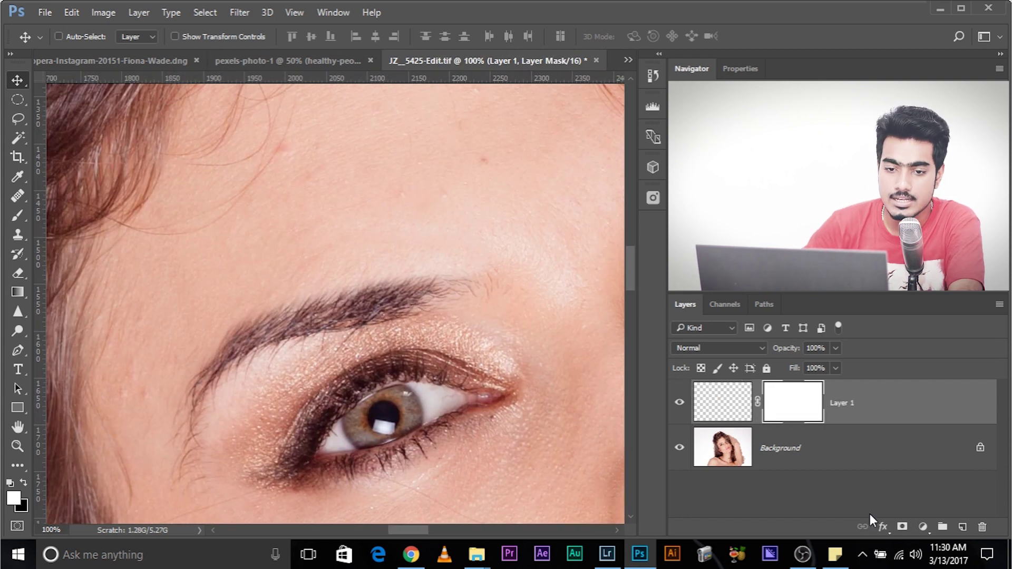
{"action": "left_click", "coordinate": [19, 216]}
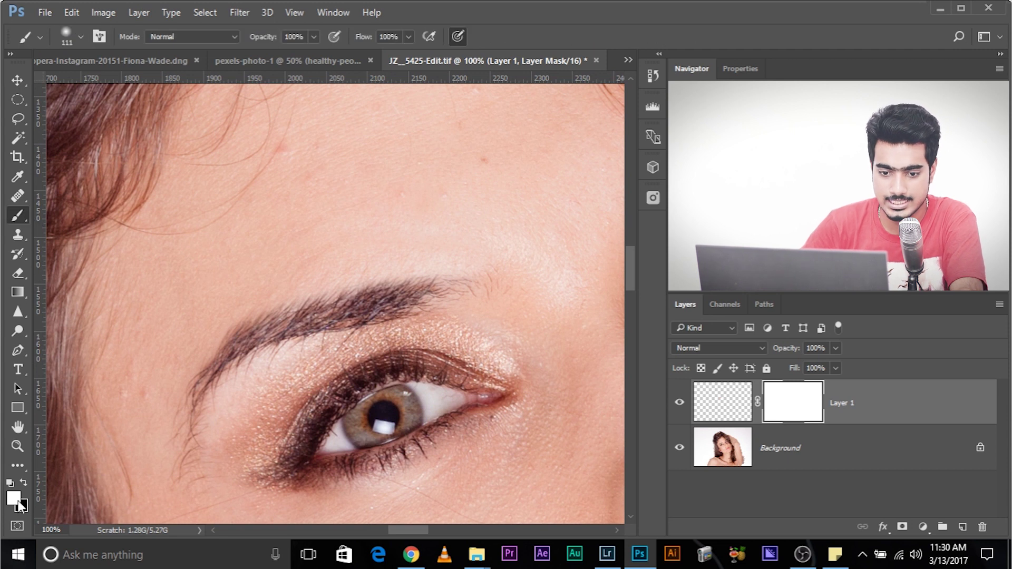
{"action": "key", "text": "x"}
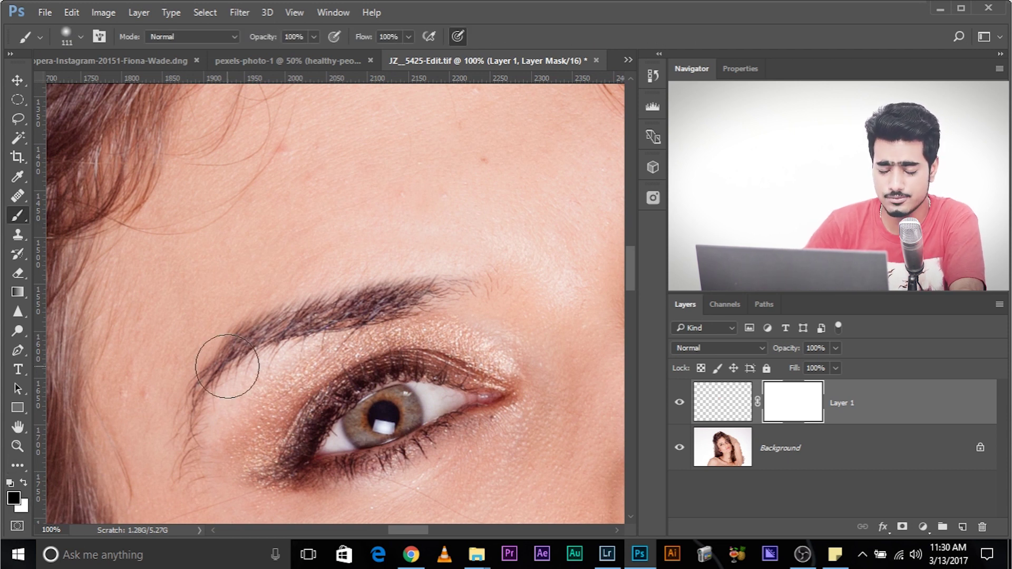
{"action": "left_click_drag", "start_coordinate": [451, 274], "coordinate": [467, 285]}
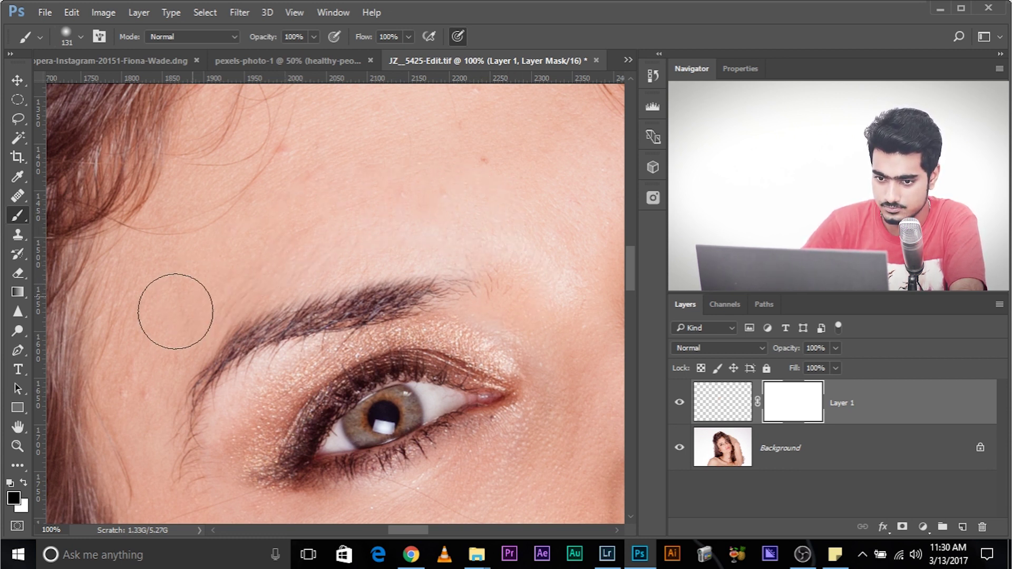
{"action": "left_click_drag", "start_coordinate": [140, 351], "coordinate": [176, 378]}
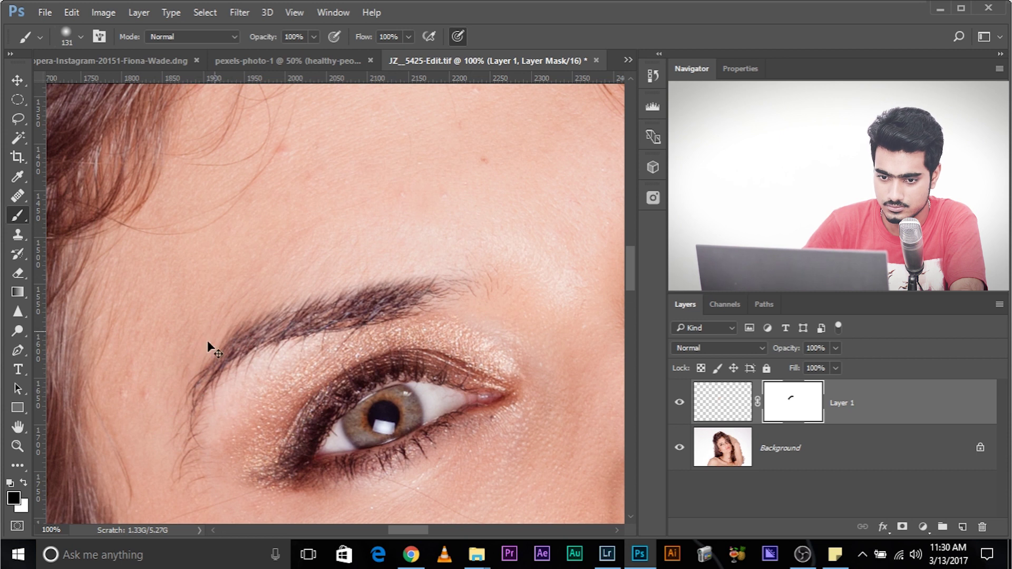
Paint white on Layer 1's mask with the 131 px brush to bring back part of the skin patch along the brow.
{"action": "key", "text": "z"}
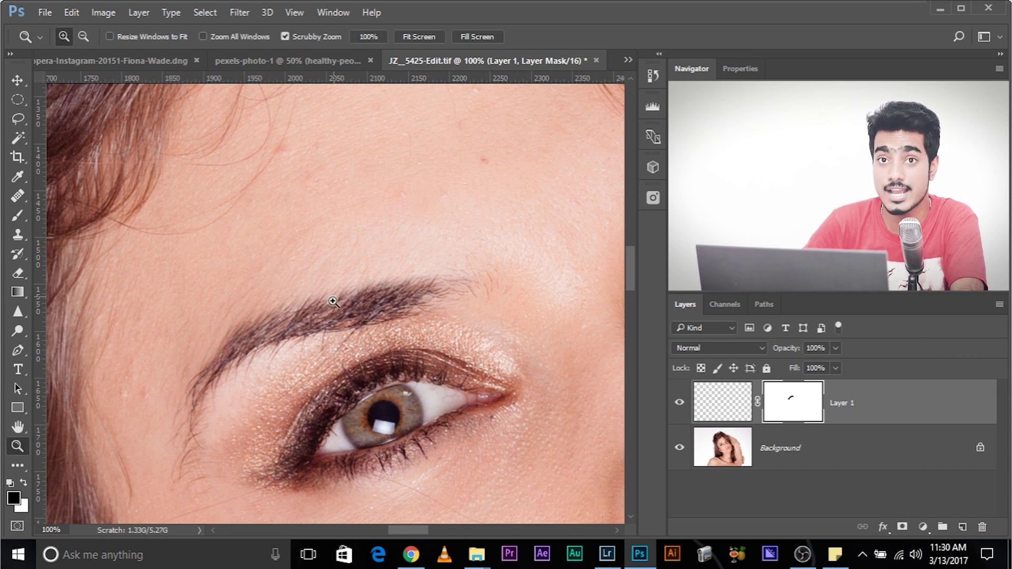
{"action": "left_click", "coordinate": [18, 215]}
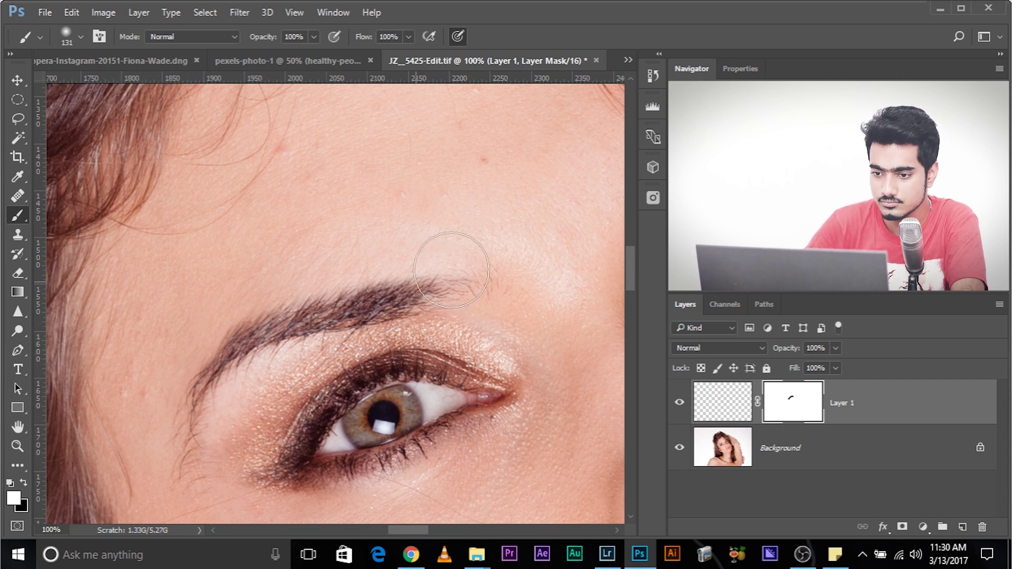
{"action": "mouse_move", "coordinate": [335, 406]}
{"action": "left_mouse_down"}
{"action": "mouse_move", "coordinate": [380, 363]}
{"action": "mouse_move", "coordinate": [376, 424]}
{"action": "mouse_move", "coordinate": [397, 435]}
{"action": "left_mouse_up"}
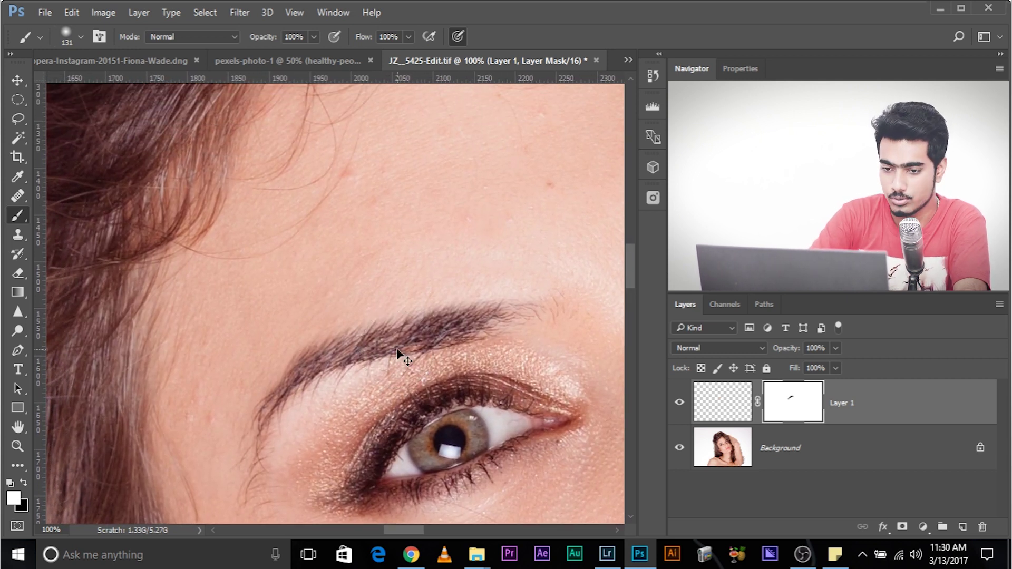
{"action": "key", "text": "ctrl+plus"}
{"action": "left_click_drag", "start_coordinate": [398, 349], "coordinate": [373, 256]}
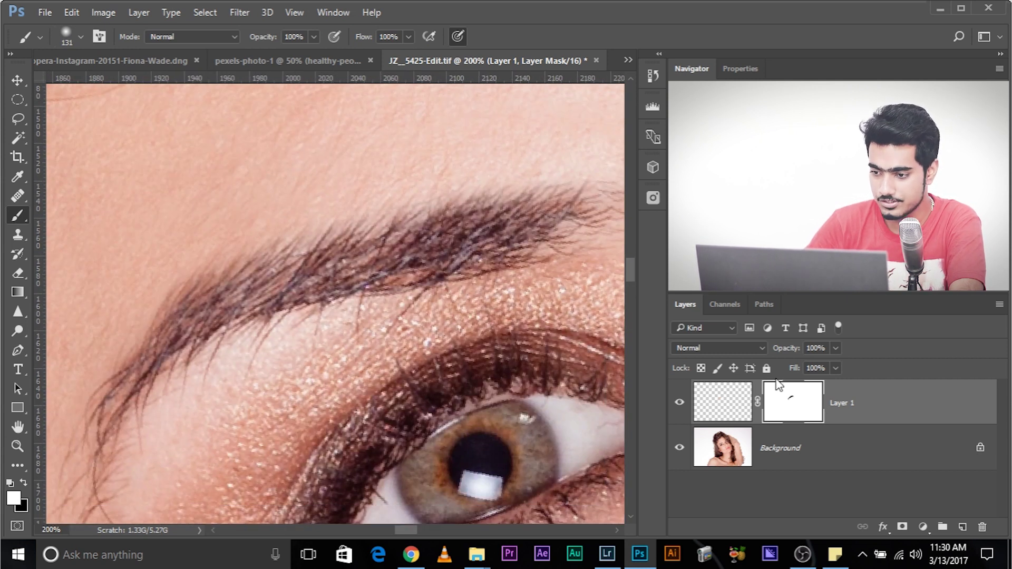
Fine-tune the position of Layer 1's masked patch along the eyebrow with Free Transform and check the overall shape.
{"action": "key", "text": "ctrl+t"}
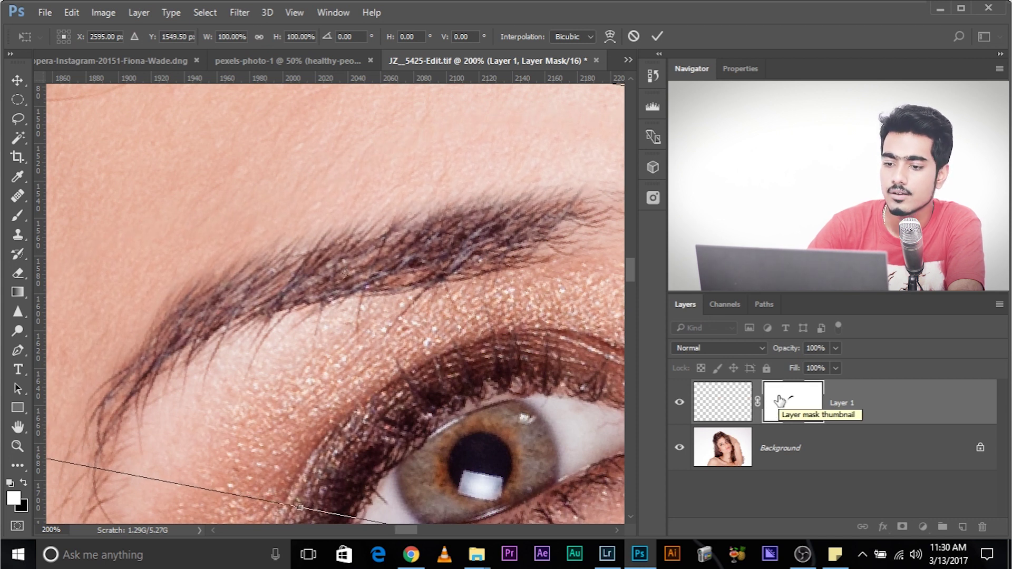
{"action": "key", "text": "b"}
{"action": "key", "text": "ctrl+minus"}
{"action": "key", "text": "ctrl+minus"}
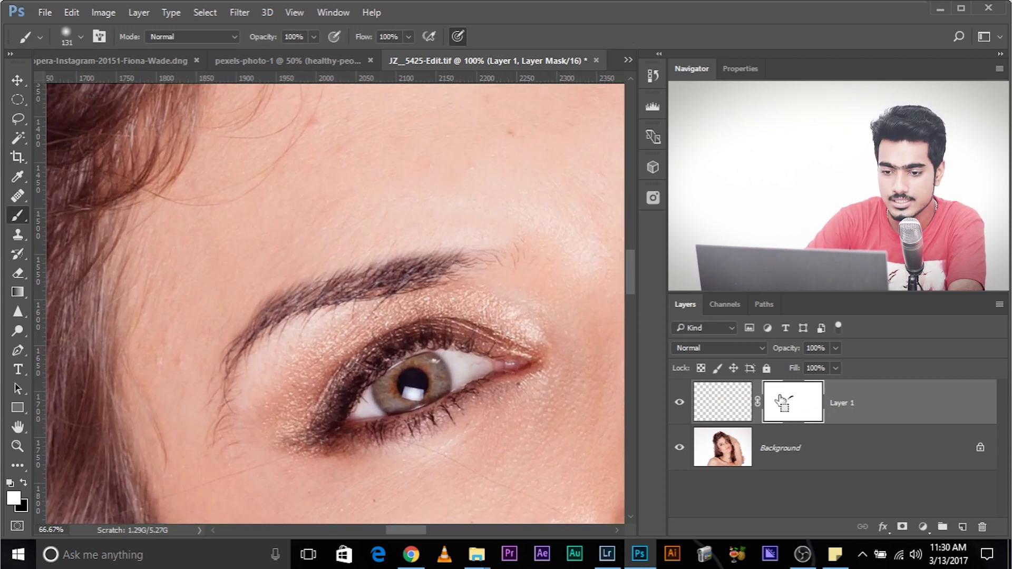
Outline a skin patch above the other, hair-covered eyebrow with the Lasso, including the hair strands crossing it.
{"action": "key", "text": "ctrl+plus"}
{"action": "left_click_drag", "start_coordinate": [407, 362], "coordinate": [522, 353]}
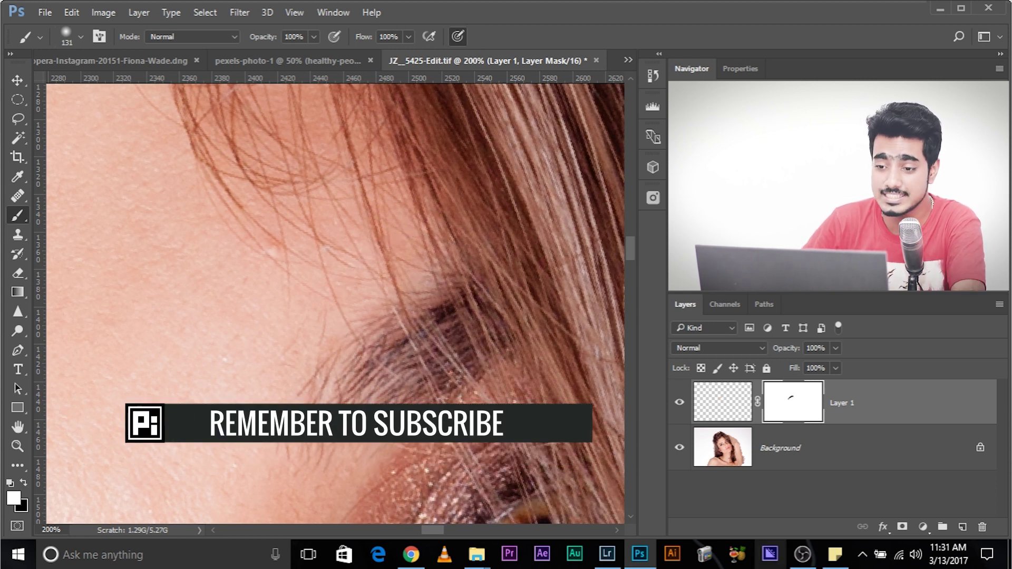
{"action": "left_click_drag", "start_coordinate": [425, 288], "coordinate": [364, 327]}
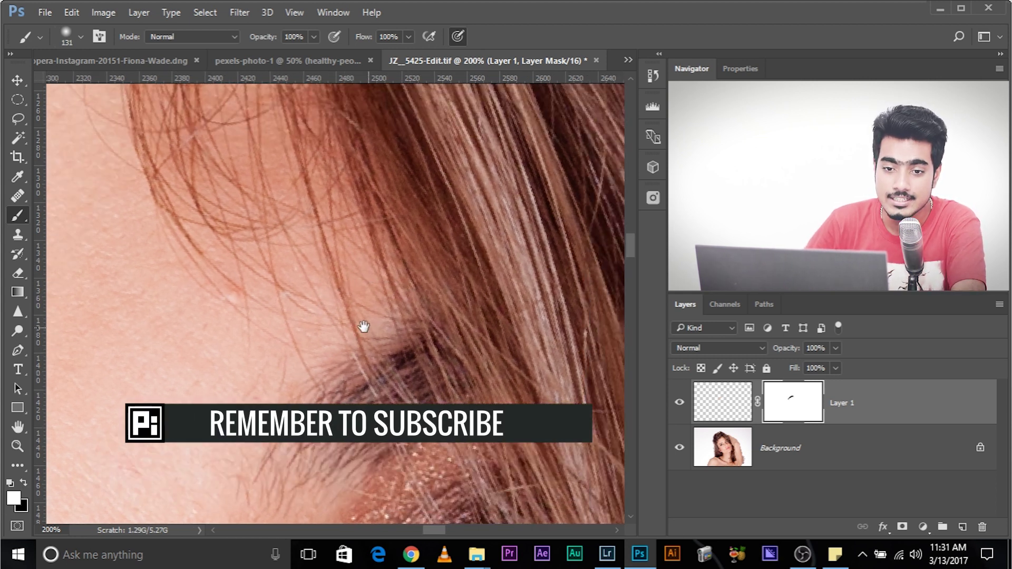
{"action": "left_click", "coordinate": [24, 115]}
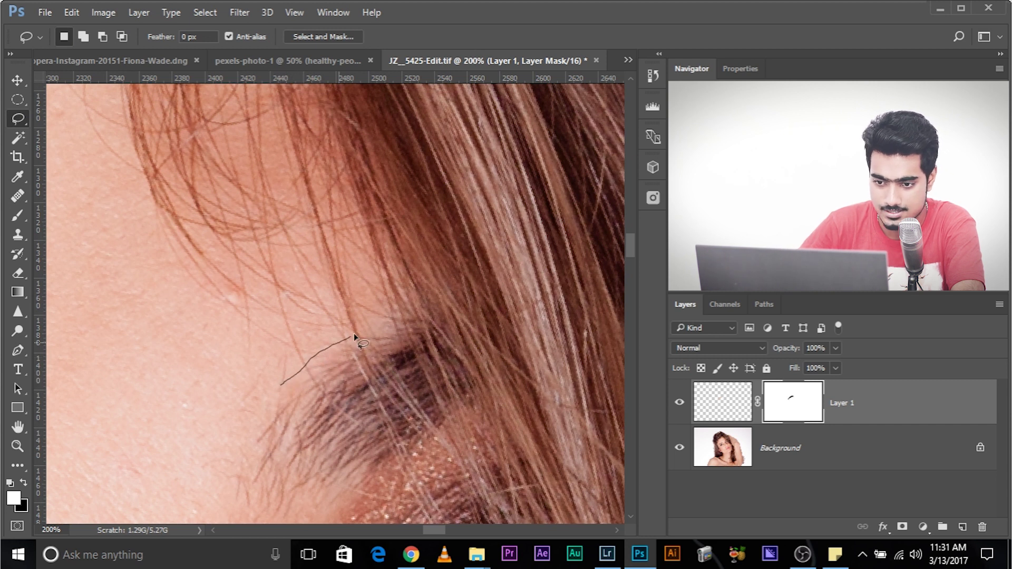
{"action": "left_click_drag", "start_coordinate": [466, 240], "coordinate": [390, 229]}
{"action": "left_click_drag", "start_coordinate": [264, 382], "coordinate": [265, 383]}
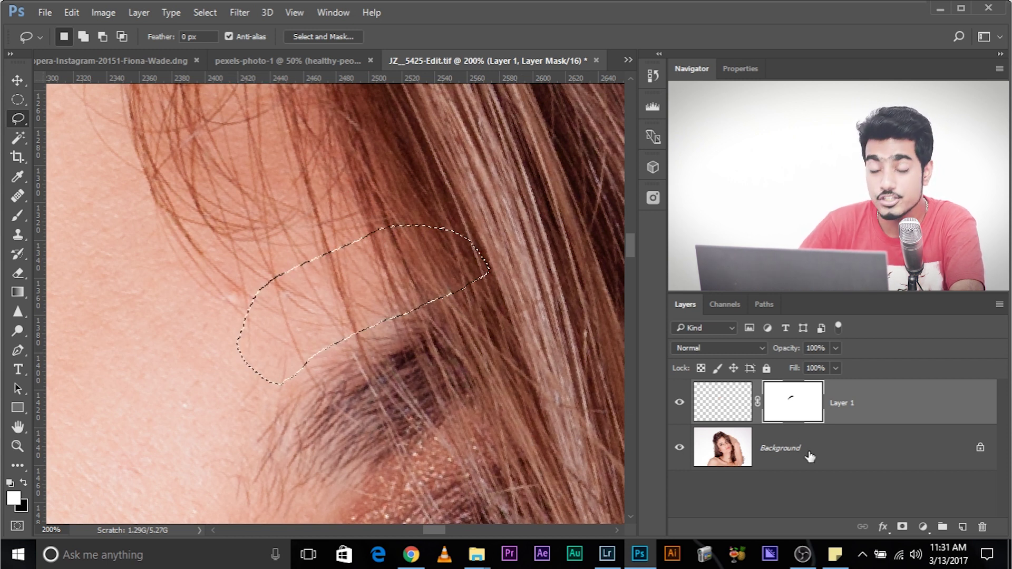
Make the Background layer active and feather the new selection in Quick Mask mode by repeating the last Gaussian Blur.
{"action": "left_click", "coordinate": [928, 456]}
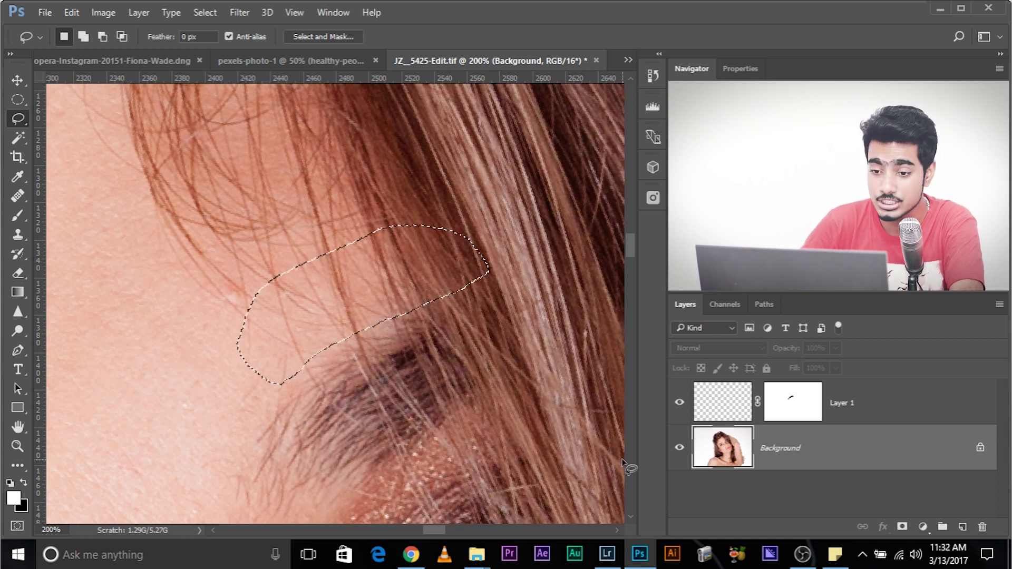
{"action": "key", "text": "q"}
{"action": "left_click", "coordinate": [240, 13]}
{"action": "left_click", "coordinate": [253, 27]}
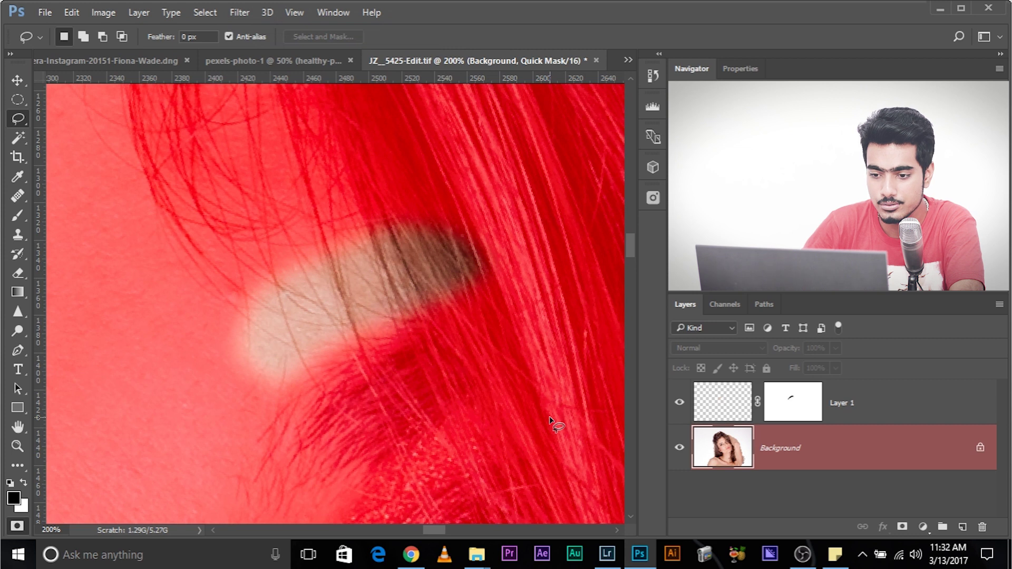
{"action": "key", "text": "q"}
Copy the feathered skin patch to a new layer and move it down over the hair-covered eyebrow's upper edge with Free Transform.
{"action": "key", "text": "ctrl+j"}
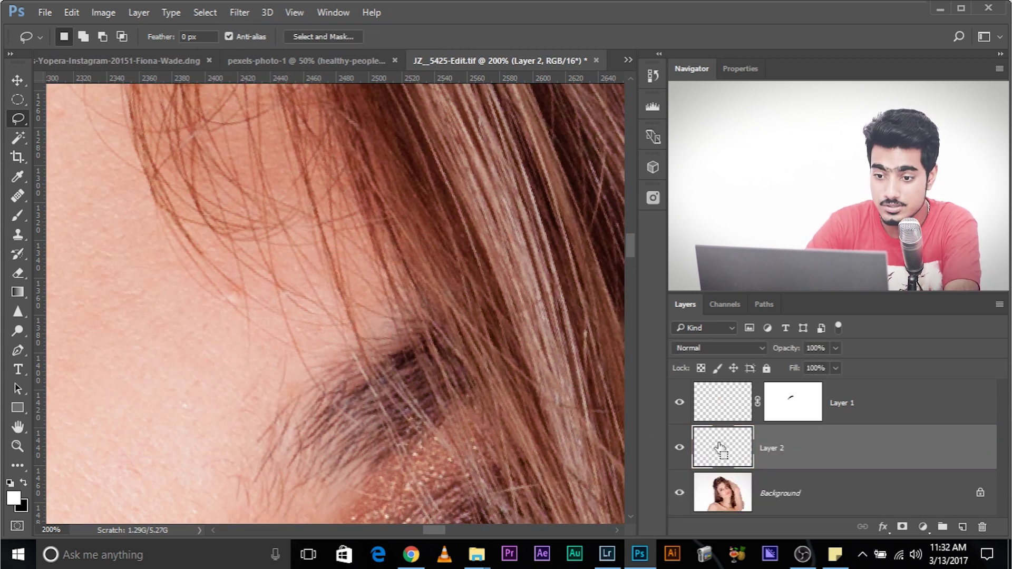
{"action": "key", "text": "ctrl+t"}
{"action": "key", "text": "Down"}
{"action": "key", "text": "Down"}
{"action": "key", "text": "Down"}
{"action": "key", "text": "Down"}
{"action": "key", "text": "Down"}
{"action": "key", "text": "Down"}
{"action": "key", "text": "Down"}
{"action": "key", "text": "Down"}
{"action": "key", "text": "Down"}
{"action": "key", "text": "Down"}
{"action": "key", "text": "Down"}
{"action": "key", "text": "Down"}
{"action": "key", "text": "Down"}
{"action": "key", "text": "Down"}
{"action": "key", "text": "Down"}
{"action": "key", "text": "Down"}
{"action": "key", "text": "Down"}
{"action": "key", "text": "Down"}
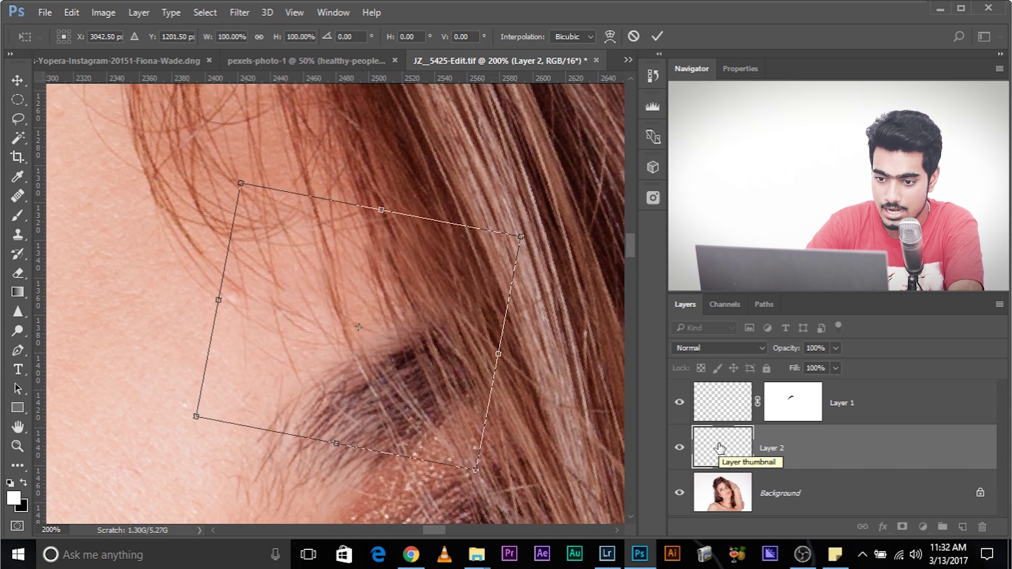
{"action": "key", "text": "Down"}
{"action": "key", "text": "Down"}
{"action": "key", "text": "Down"}
{"action": "key", "text": "Down"}
{"action": "key", "text": "Down"}
{"action": "key", "text": "Down"}
{"action": "key", "text": "Down"}
{"action": "key", "text": "Down"}
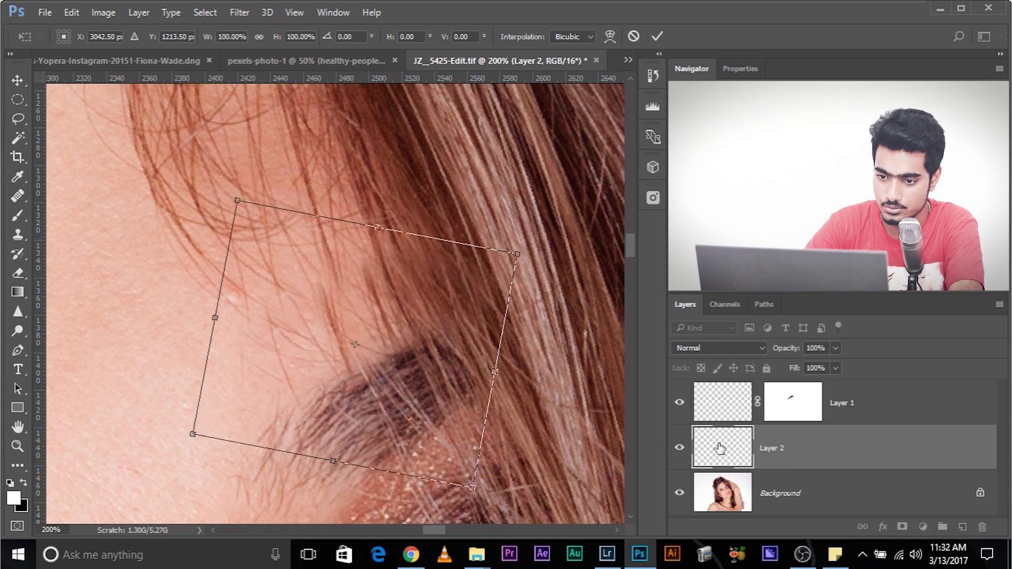
Fine-tune the skin patch's position to X 3055.50 px, Y 1213.50 px, apply the transform and check the eyebrow on the whole face.
{"action": "key", "text": "Up"}
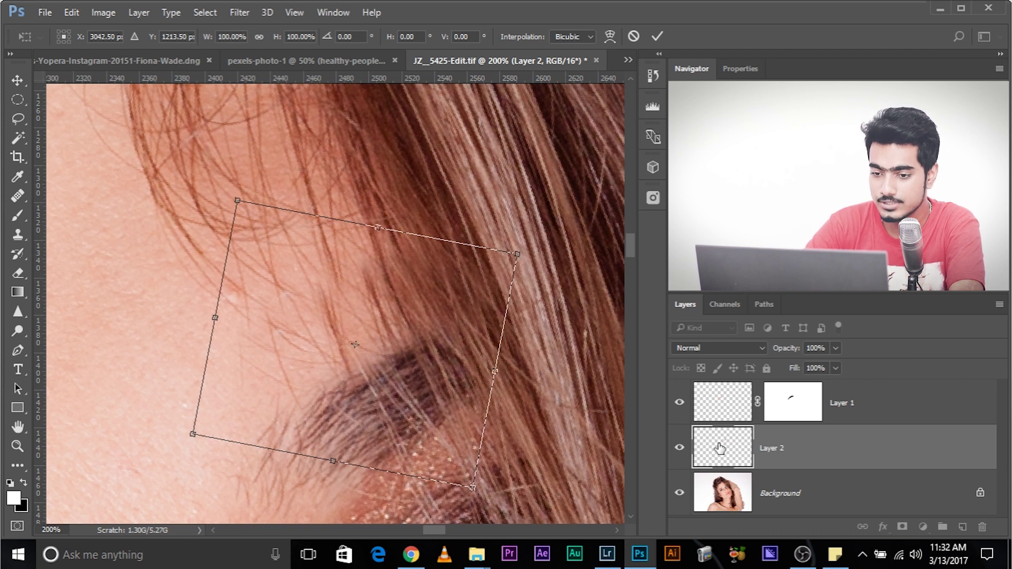
{"action": "key", "text": "Right"}
{"action": "key", "text": "Right"}
{"action": "key", "text": "Right"}
{"action": "key", "text": "Right"}
{"action": "key", "text": "Right"}
{"action": "key", "text": "Right"}
{"action": "key", "text": "Right"}
{"action": "key", "text": "Down"}
{"action": "key", "text": "Down"}
{"action": "key", "text": "Right"}
{"action": "key", "text": "Right"}
{"action": "key", "text": "Right"}
{"action": "key", "text": "Right"}
{"action": "key", "text": "Right"}
{"action": "key", "text": "Right"}
{"action": "key", "text": "Right"}
{"action": "key", "text": "Up"}
{"action": "key", "text": "Up"}
{"action": "key", "text": "Up"}
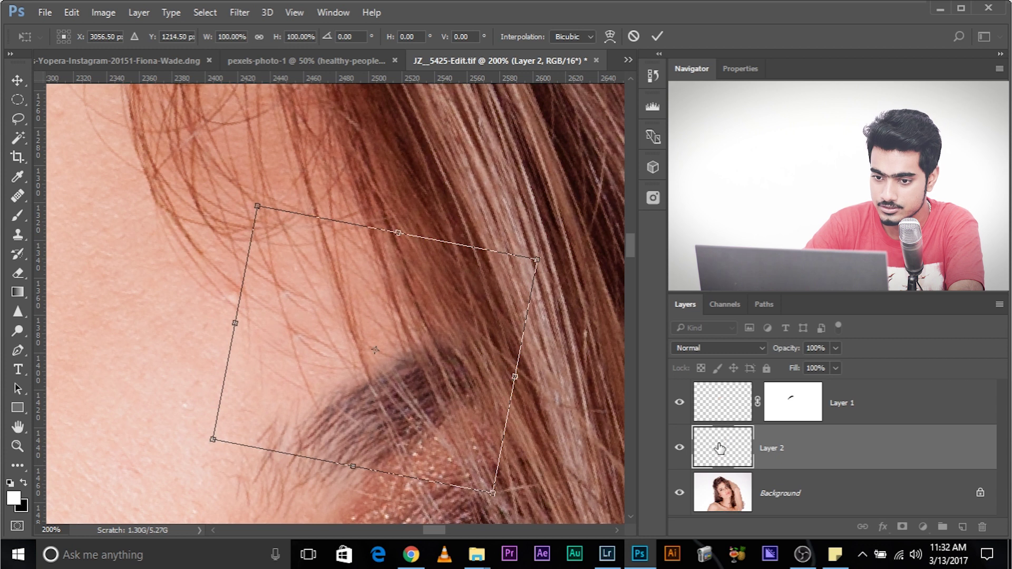
{"action": "key", "text": "Left"}
{"action": "key", "text": "Left"}
{"action": "key", "text": "Left"}
{"action": "key", "text": "Up"}
{"action": "key", "text": "Up"}
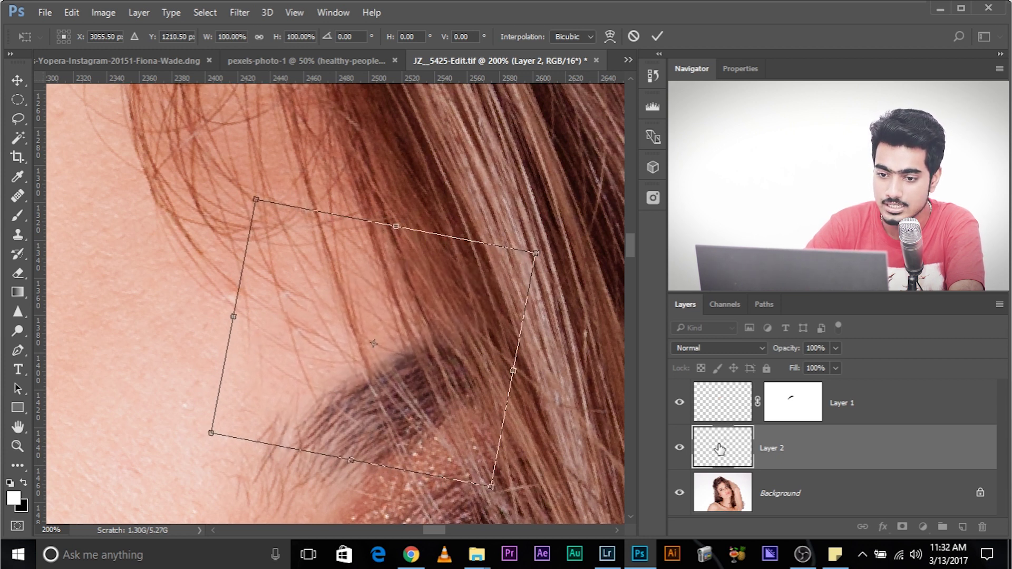
{"action": "key", "text": "Down"}
{"action": "key", "text": "Down"}
{"action": "key", "text": "Down"}
{"action": "key", "text": "Down"}
{"action": "key", "text": "Right"}
{"action": "key", "text": "Right"}
{"action": "key", "text": "Right"}
{"action": "key", "text": "Left"}
{"action": "key", "text": "Up"}
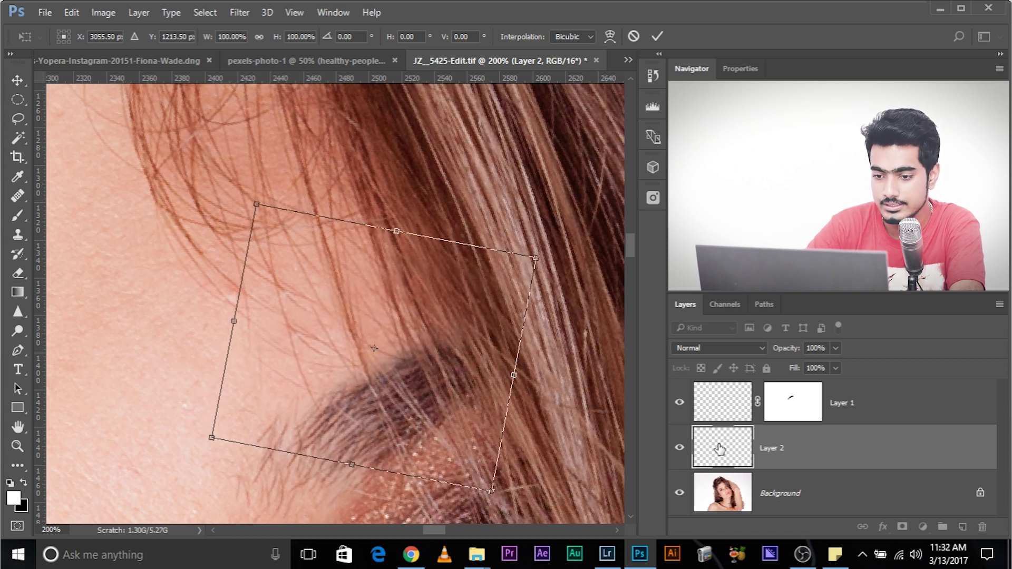
{"action": "key", "text": "Return"}
{"action": "key", "text": "l"}
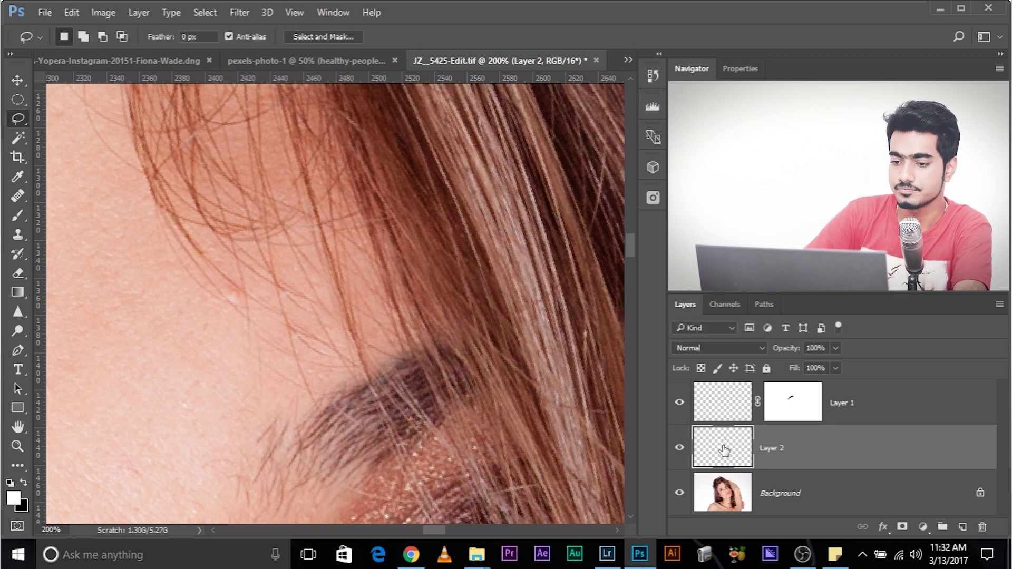
{"action": "key", "text": "ctrl+minus"}
{"action": "key", "text": "ctrl+minus"}
{"action": "key", "text": "ctrl+minus"}
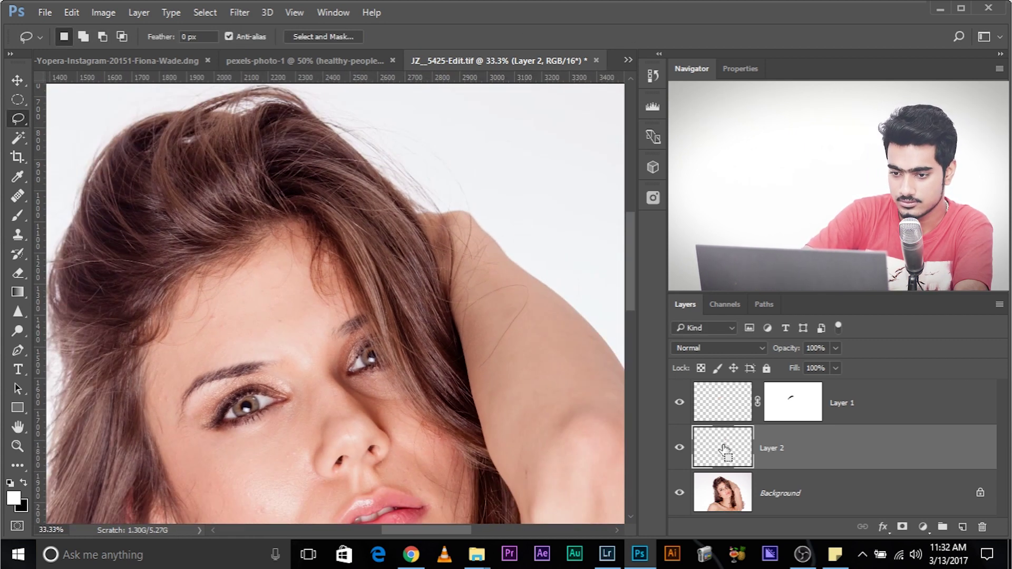
Add a layer mask to Layer 2 and paint black with the 94 px brush over the patch's edge beside the brow's inner end.
{"action": "key", "text": "ctrl+plus"}
{"action": "key", "text": "ctrl+plus"}
{"action": "key", "text": "ctrl+plus"}
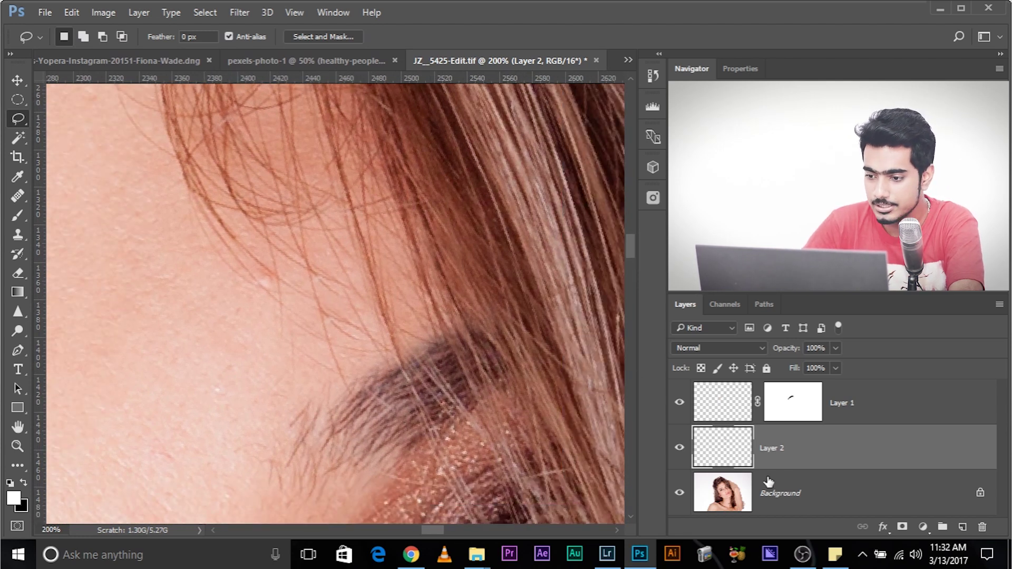
{"action": "left_click", "coordinate": [903, 527]}
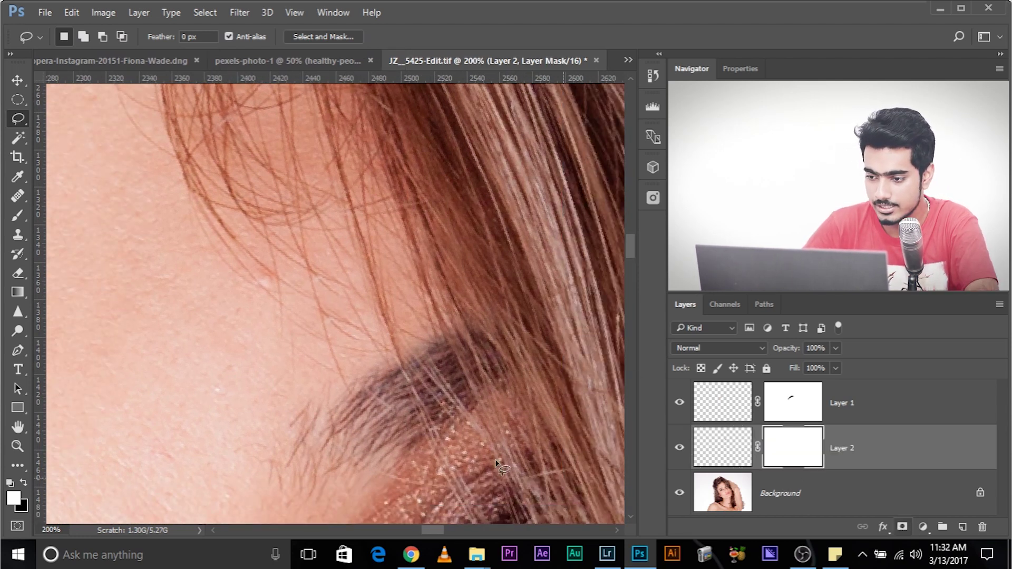
{"action": "left_click", "coordinate": [16, 217]}
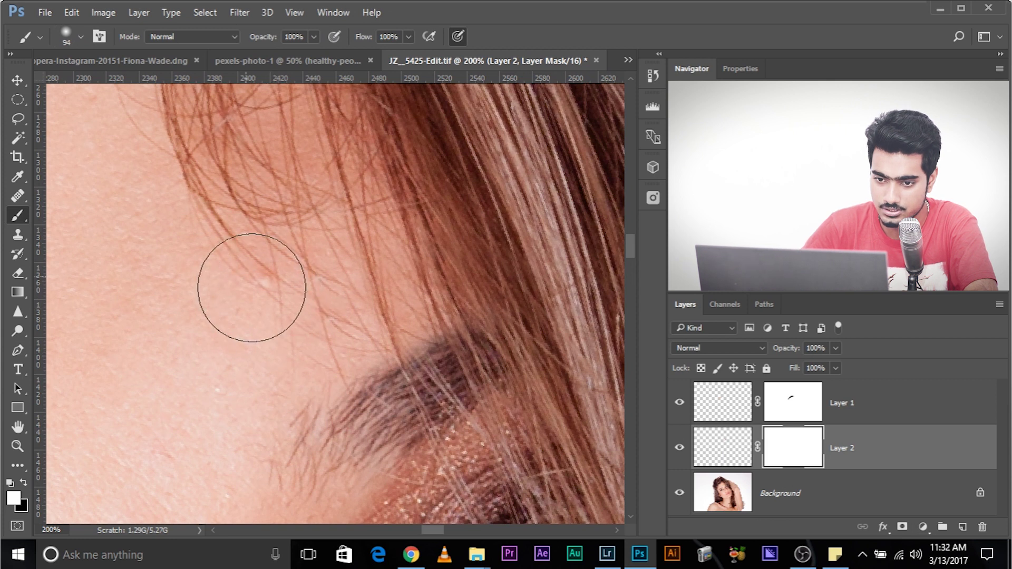
{"action": "key", "text": "x"}
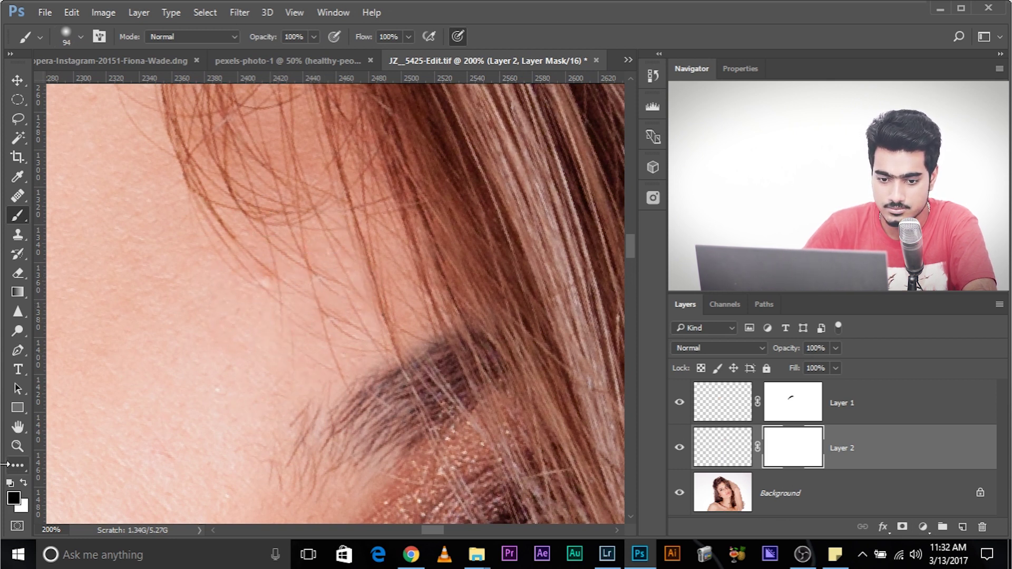
{"action": "mouse_move", "coordinate": [303, 301]}
{"action": "left_mouse_down"}
{"action": "mouse_move", "coordinate": [313, 365]}
{"action": "mouse_move", "coordinate": [300, 359]}
{"action": "left_mouse_up"}
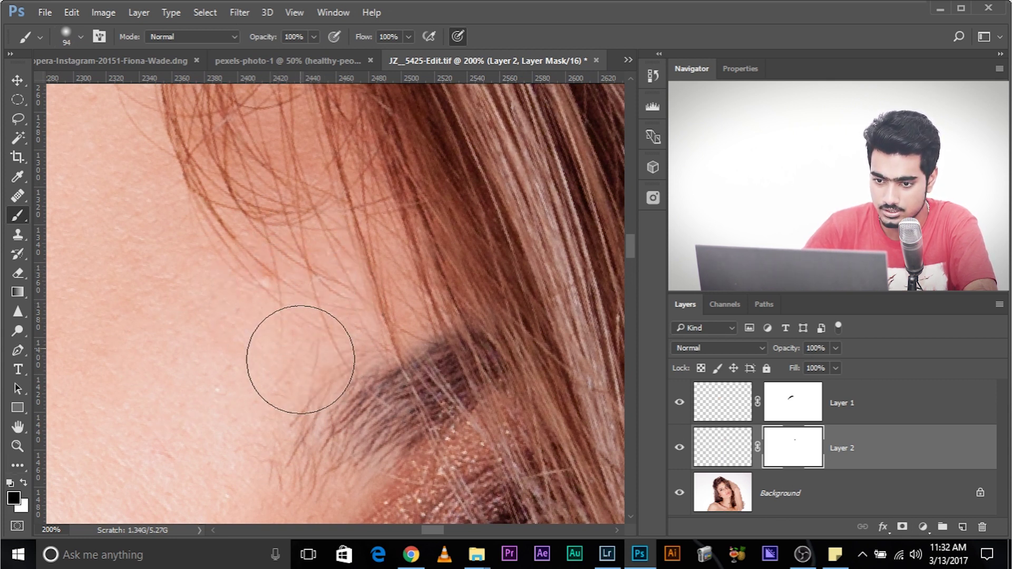
{"action": "key", "text": "ctrl+minus"}
{"action": "key", "text": "ctrl+minus"}
{"action": "key", "text": "ctrl+minus"}
{"action": "key", "text": "ctrl+minus"}
{"action": "key", "text": "ctrl+plus"}
{"action": "left_click_drag", "start_coordinate": [244, 436], "coordinate": [298, 330]}
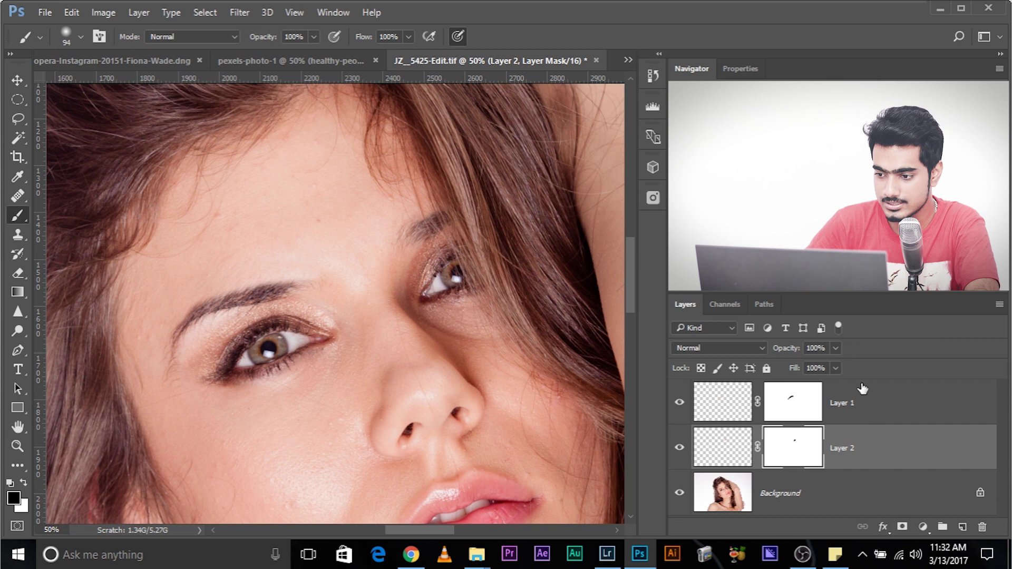
Add a new layer above Layer 1 and stamp all visible layers into it.
{"action": "left_click", "coordinate": [870, 411]}
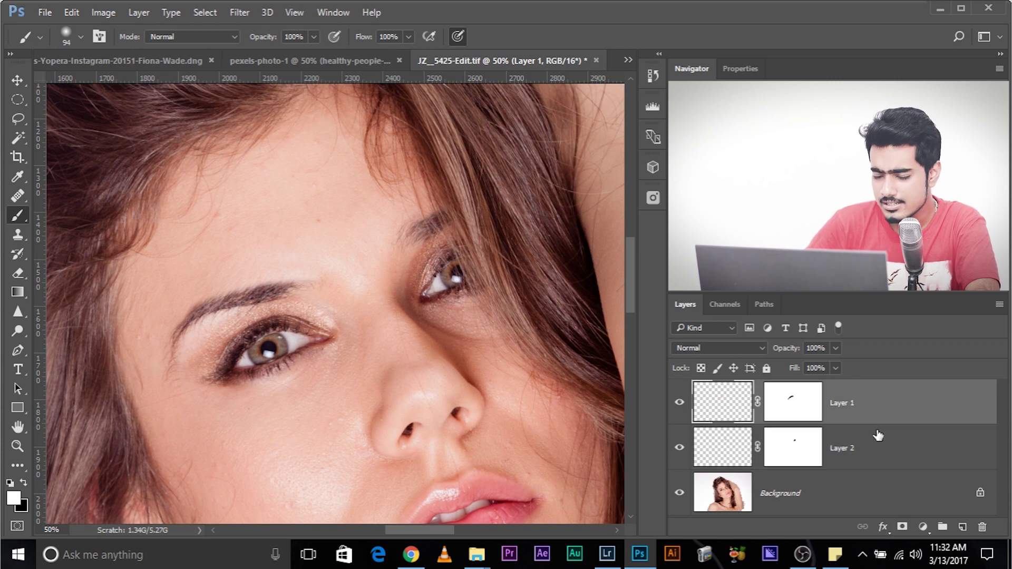
{"action": "left_click", "coordinate": [963, 527]}
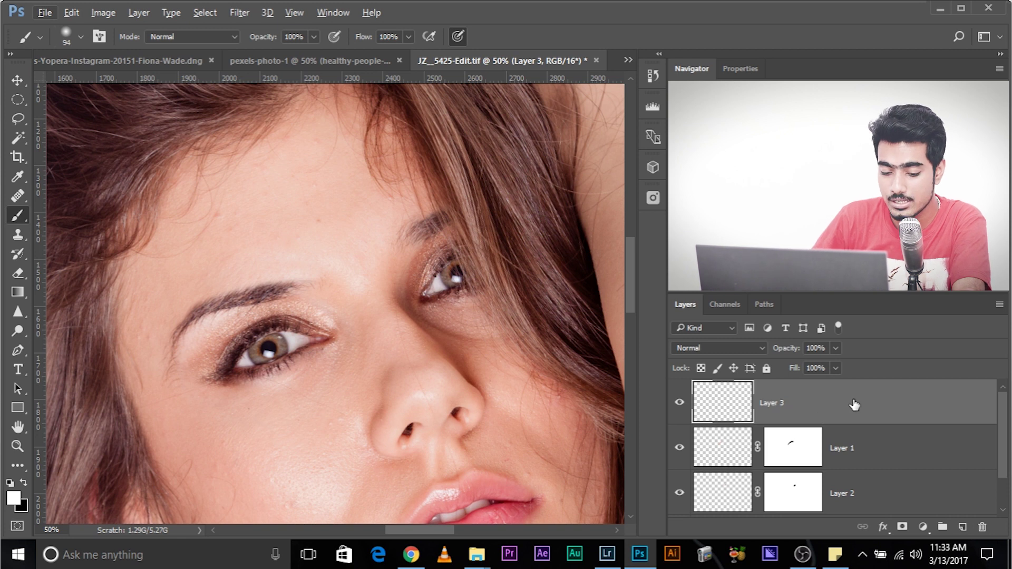
{"action": "key", "text": "ctrl+shift+alt+e"}
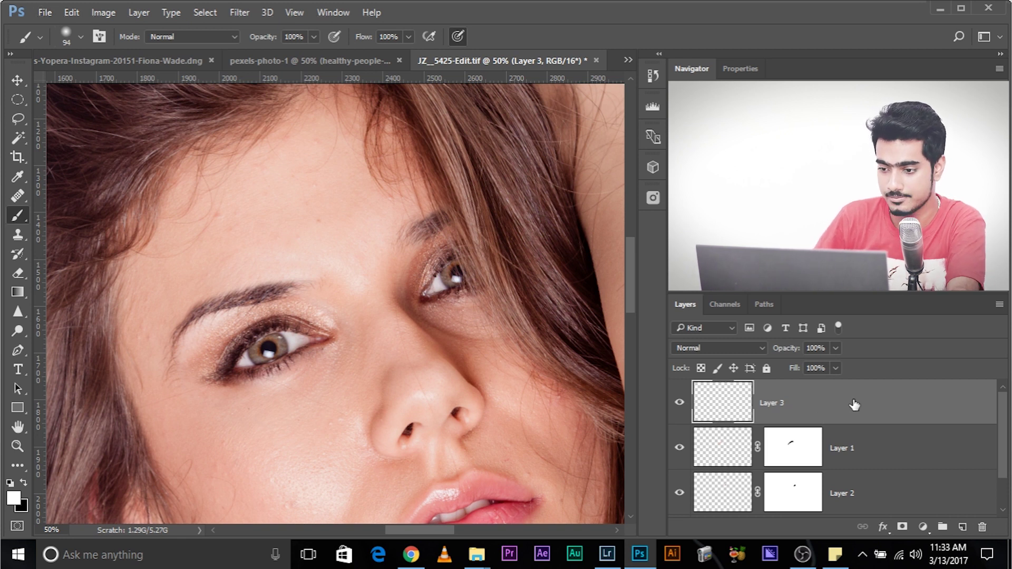
{"action": "scroll", "coordinate": [856, 405], "scroll_direction": "down", "scroll_amount": 1}
{"action": "scroll", "coordinate": [795, 479], "scroll_direction": "up", "scroll_amount": 1}
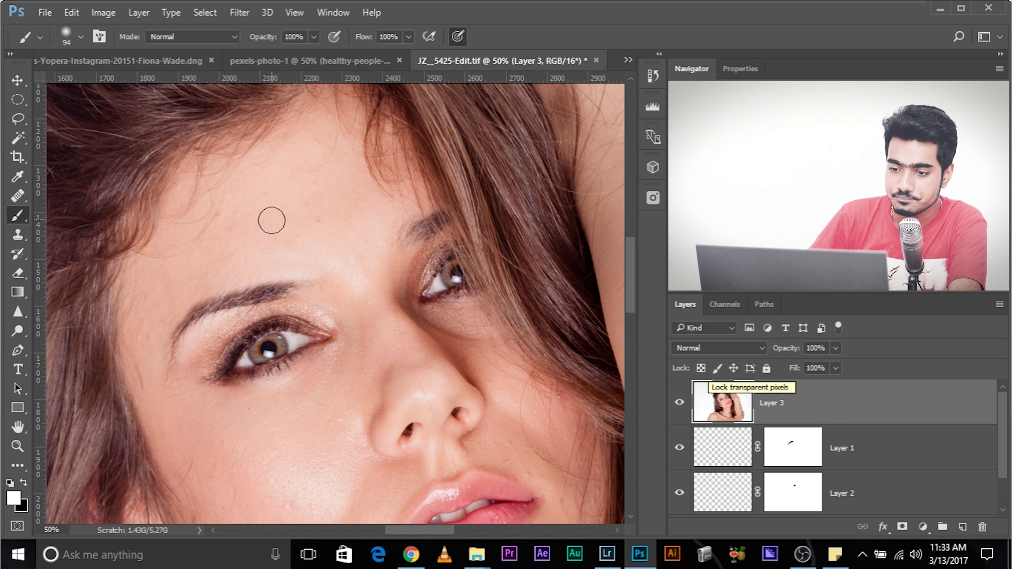
Examine the stray hairs along the lower edge of the fully visible eyebrow, from its tail to its inner end.
{"action": "key", "text": "ctrl+plus"}
{"action": "key", "text": "ctrl+plus"}
{"action": "key", "text": "ctrl+plus"}
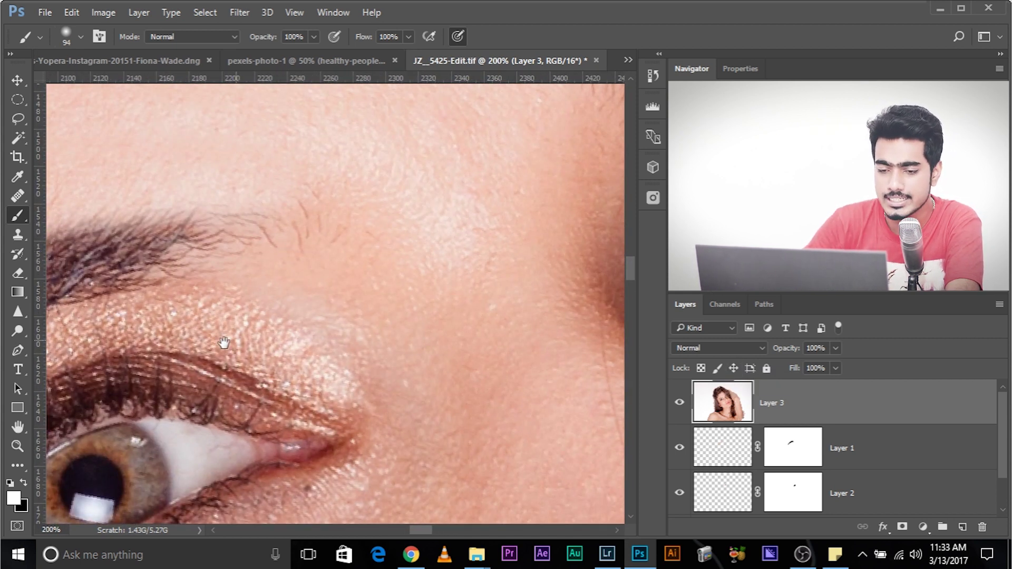
{"action": "left_click_drag", "start_coordinate": [224, 344], "coordinate": [599, 220]}
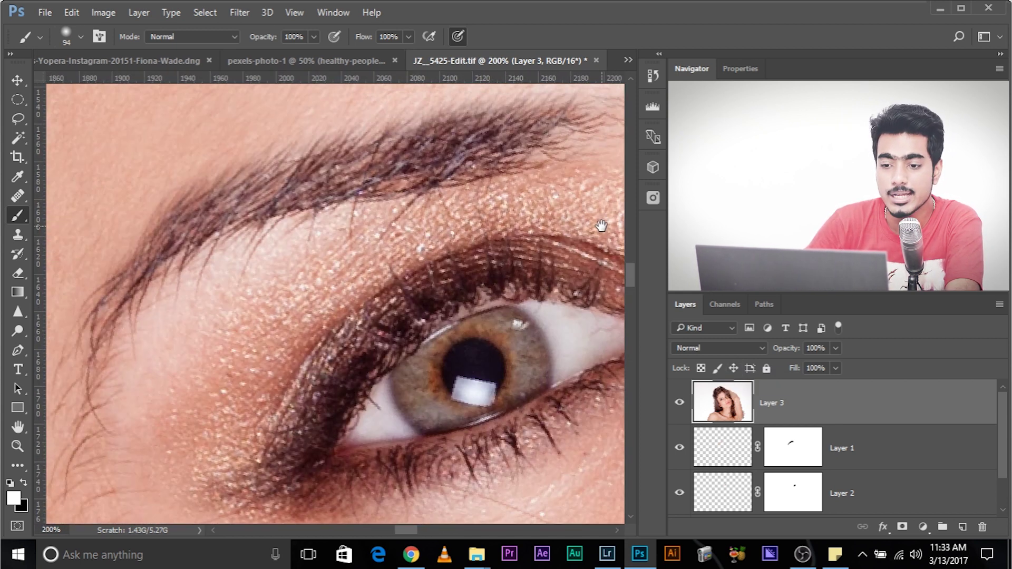
{"action": "left_click_drag", "start_coordinate": [375, 278], "coordinate": [379, 233]}
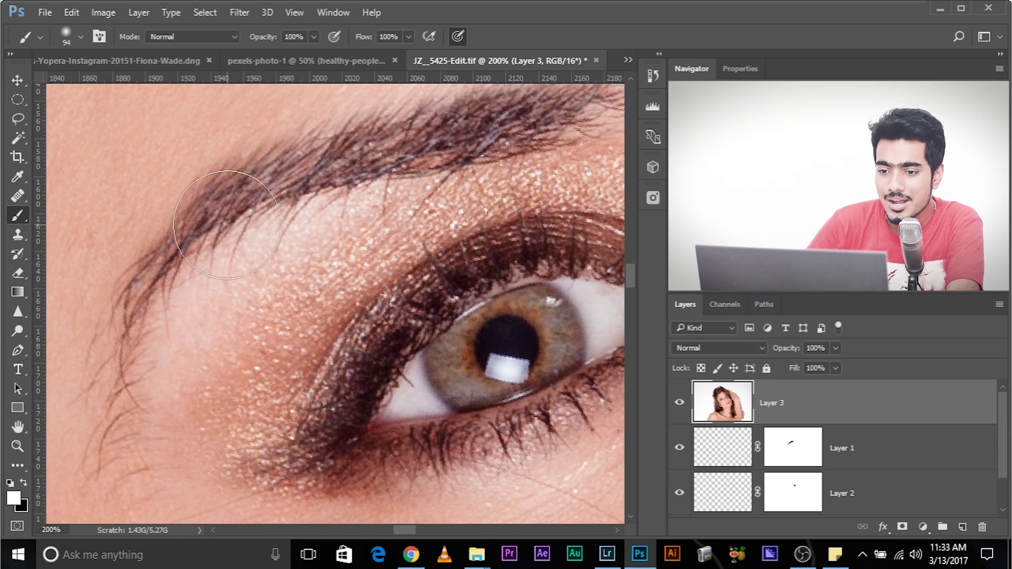
{"action": "left_click_drag", "start_coordinate": [467, 229], "coordinate": [565, 213]}
{"action": "left_click_drag", "start_coordinate": [148, 306], "coordinate": [517, 126]}
{"action": "left_click_drag", "start_coordinate": [217, 263], "coordinate": [557, 230]}
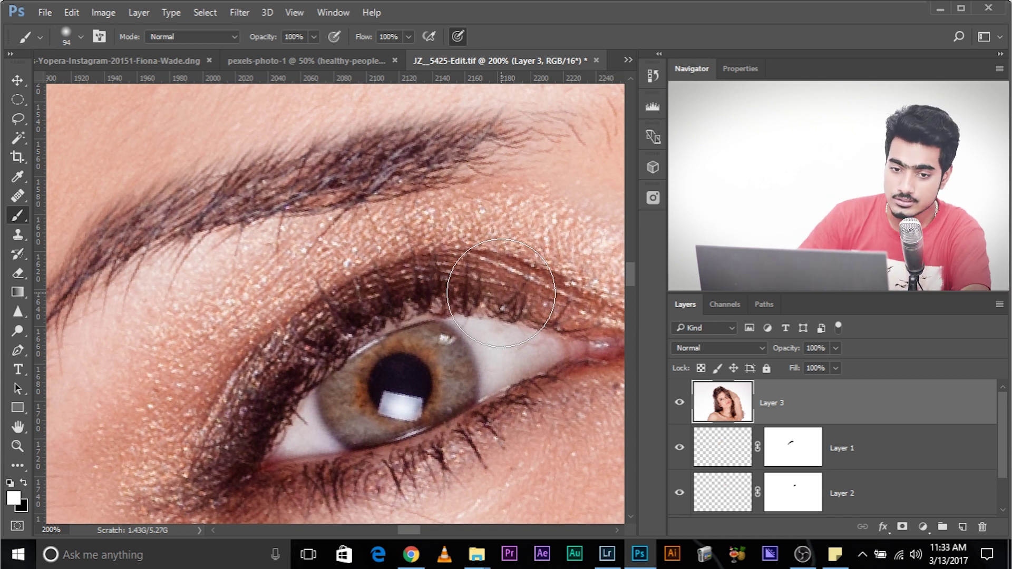
Paint over stray hairs below the eyebrow on Layer 3 with the 9 px Content-Aware Spot Healing Brush.
{"action": "left_click", "coordinate": [17, 196]}
{"action": "right_click", "coordinate": [17, 195]}
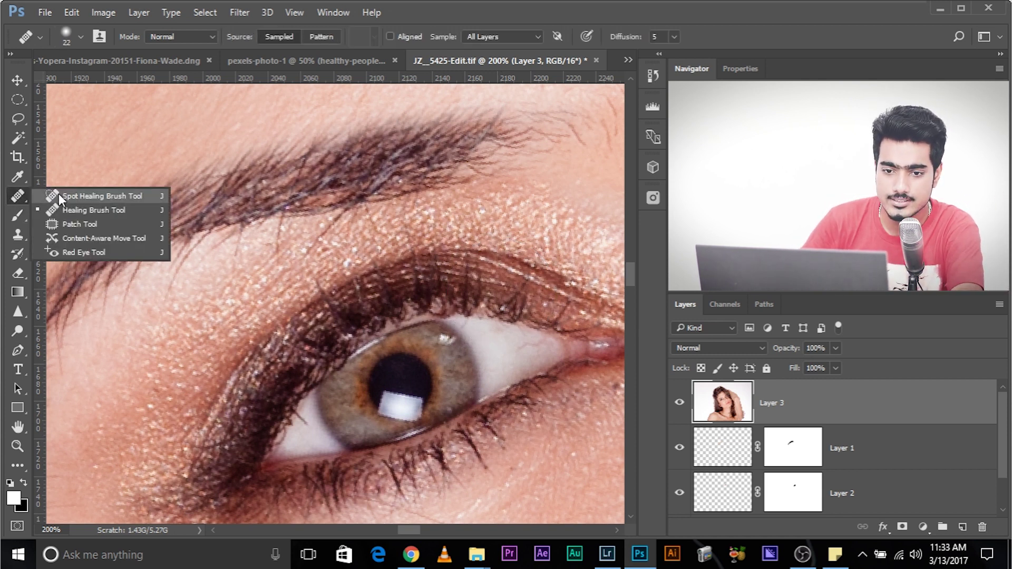
{"action": "left_click", "coordinate": [100, 195]}
{"action": "key", "text": "ctrl+plus"}
{"action": "key", "text": "ctrl+plus"}
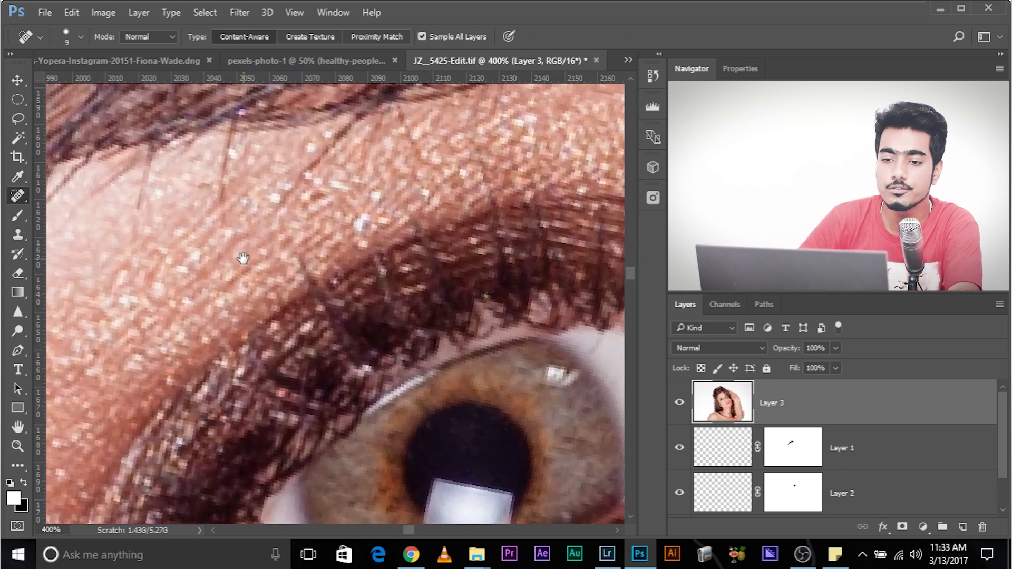
{"action": "left_click_drag", "start_coordinate": [246, 229], "coordinate": [328, 275]}
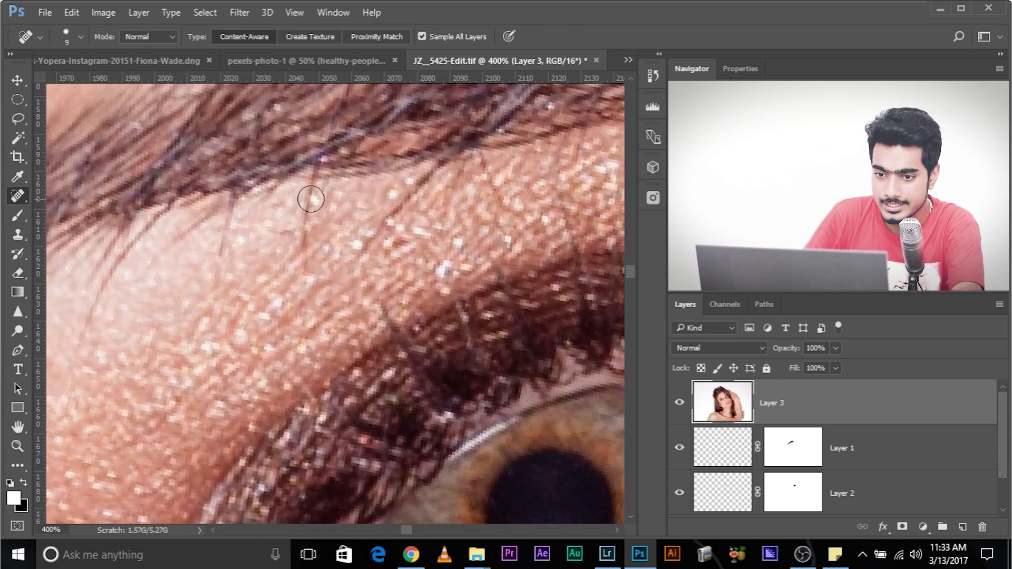
{"action": "mouse_move", "coordinate": [313, 191]}
{"action": "left_mouse_down"}
{"action": "mouse_move", "coordinate": [309, 305]}
{"action": "mouse_move", "coordinate": [315, 282]}
{"action": "mouse_move", "coordinate": [282, 278]}
{"action": "left_mouse_up"}
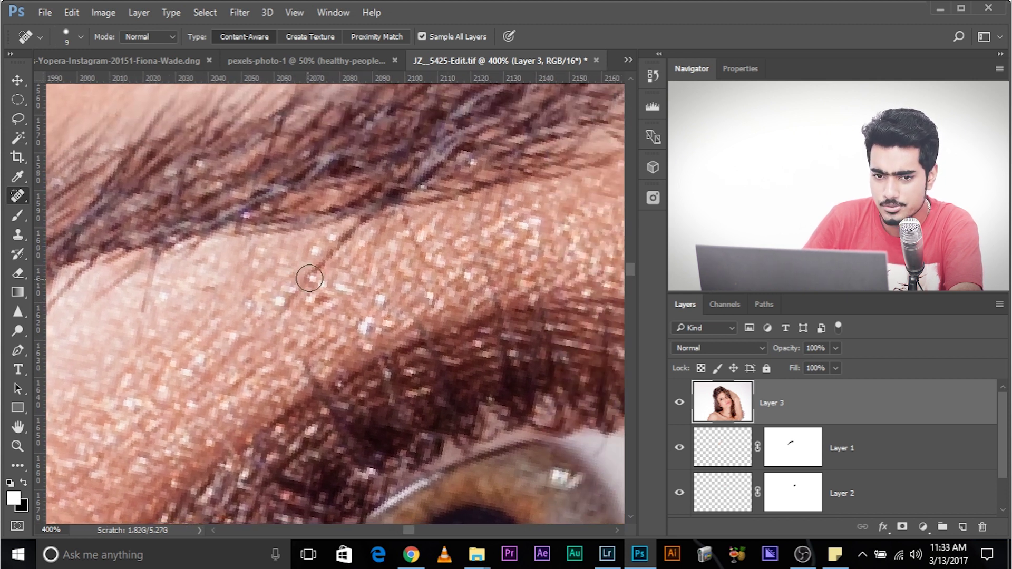
{"action": "left_click_drag", "start_coordinate": [351, 231], "coordinate": [275, 335]}
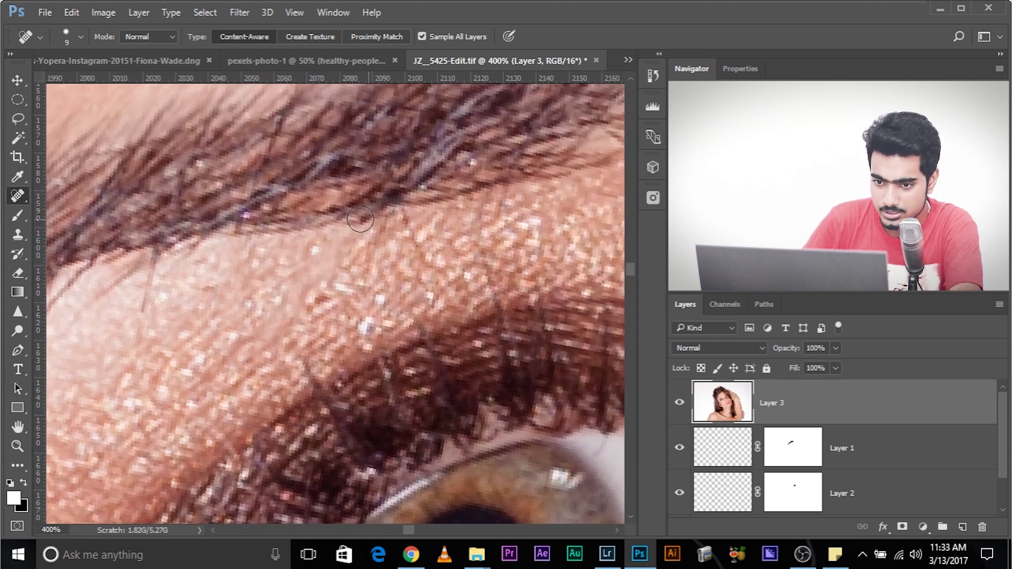
Heal the stray hairs just below the middle of the brow on Layer 3 using the 22 px Healing Brush with sampled skin.
{"action": "right_click", "coordinate": [15, 197]}
{"action": "left_click", "coordinate": [75, 207]}
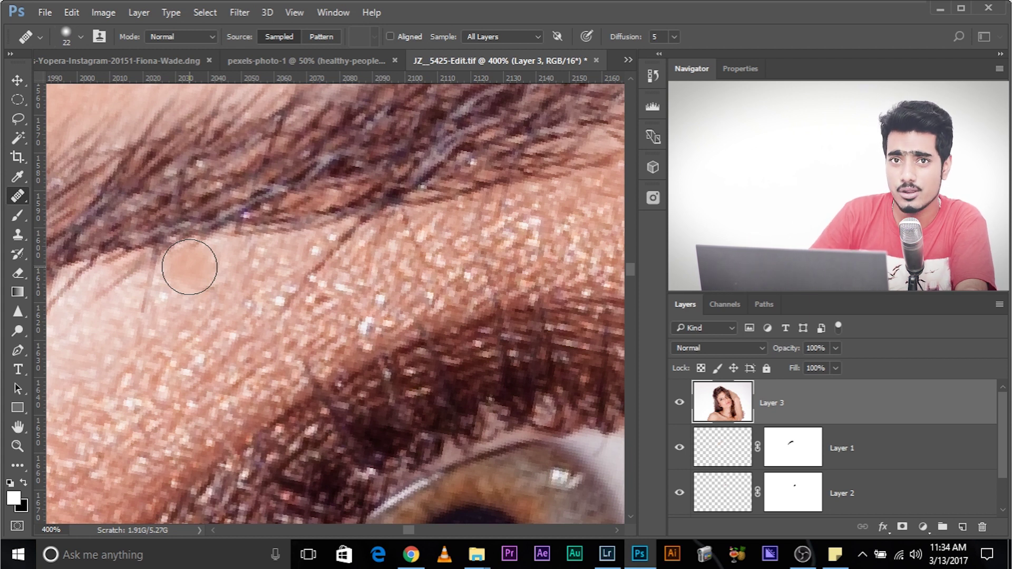
{"action": "left_click", "coordinate": [318, 255]}
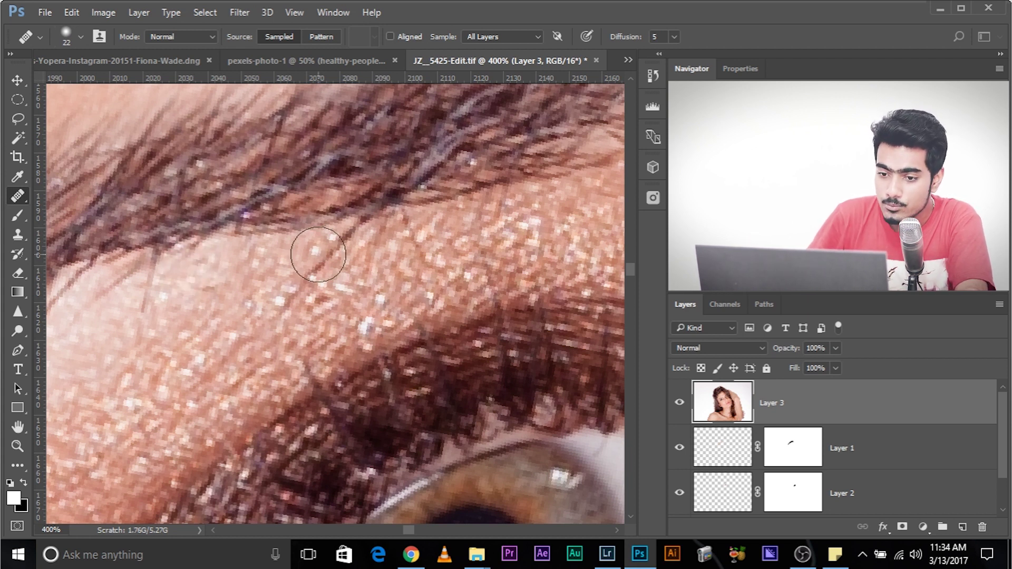
{"action": "left_click", "coordinate": [229, 299]}
{"action": "left_click", "coordinate": [209, 361]}
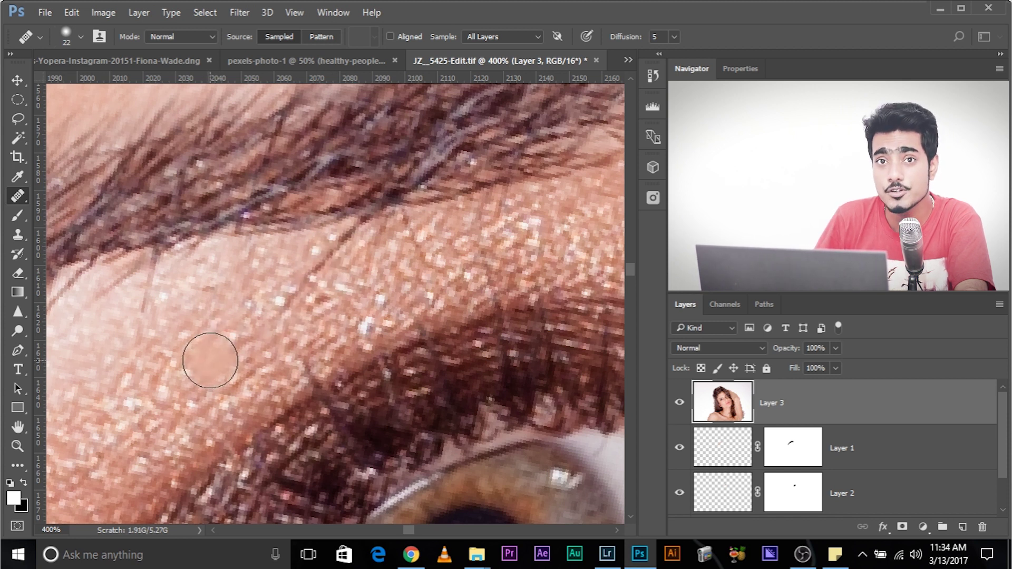
{"action": "key", "text": "alt"}
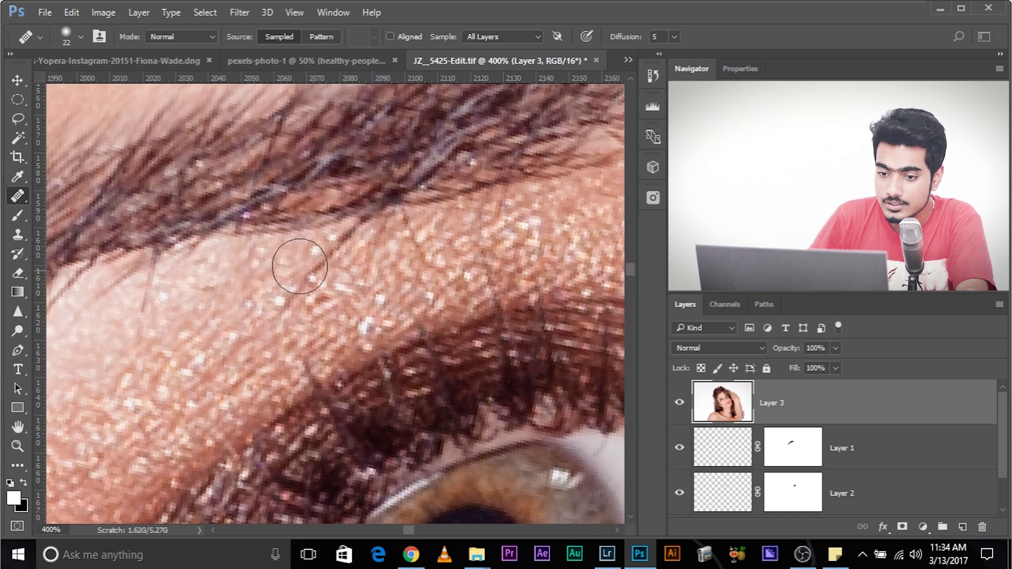
{"action": "mouse_move", "coordinate": [345, 268]}
{"action": "left_mouse_down"}
{"action": "mouse_move", "coordinate": [377, 279]}
{"action": "mouse_move", "coordinate": [354, 271]}
{"action": "mouse_move", "coordinate": [347, 240]}
{"action": "left_mouse_up"}
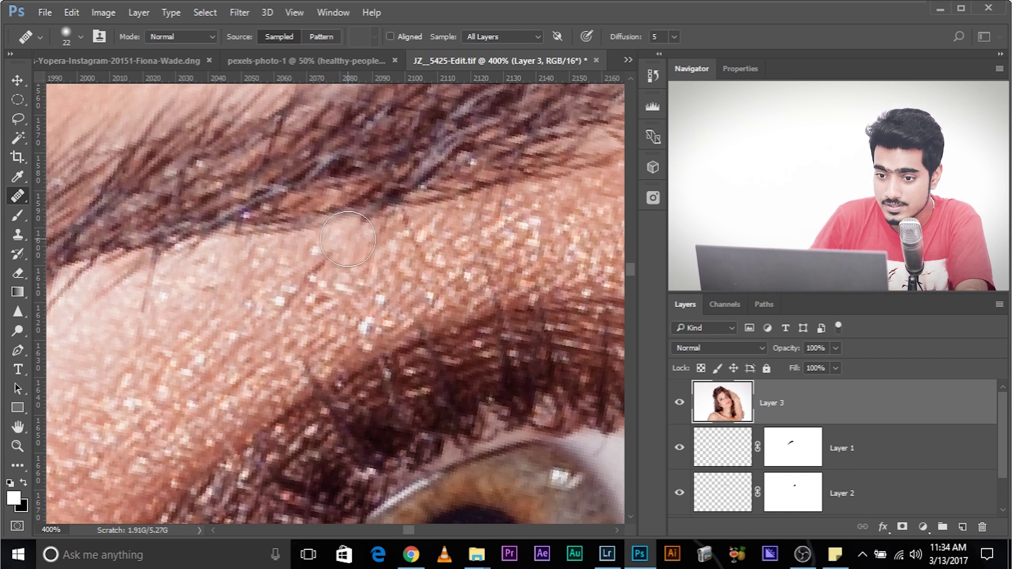
{"action": "left_click_drag", "start_coordinate": [335, 237], "coordinate": [280, 333]}
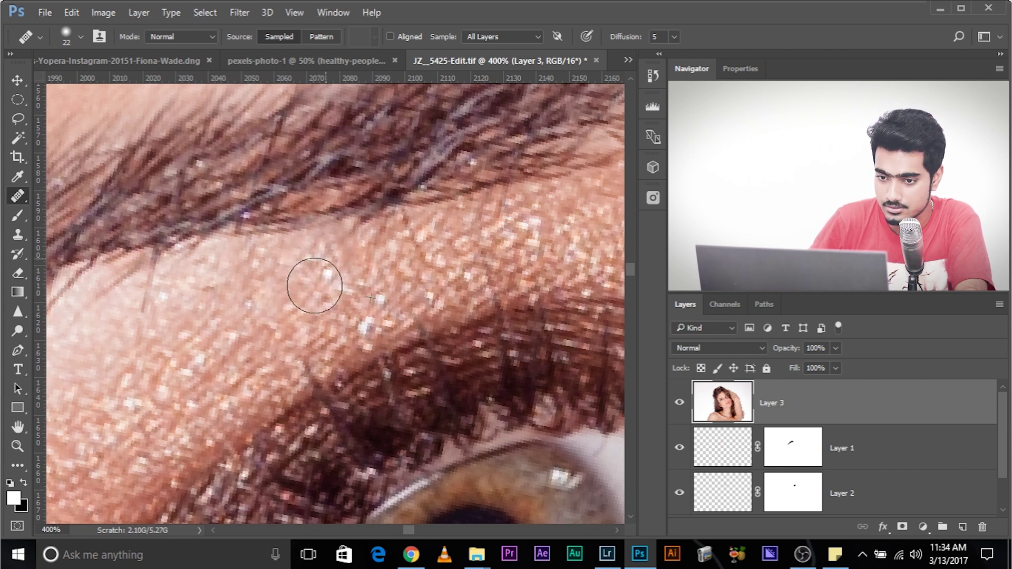
{"action": "left_click_drag", "start_coordinate": [392, 296], "coordinate": [297, 304]}
{"action": "left_click_drag", "start_coordinate": [372, 264], "coordinate": [349, 255]}
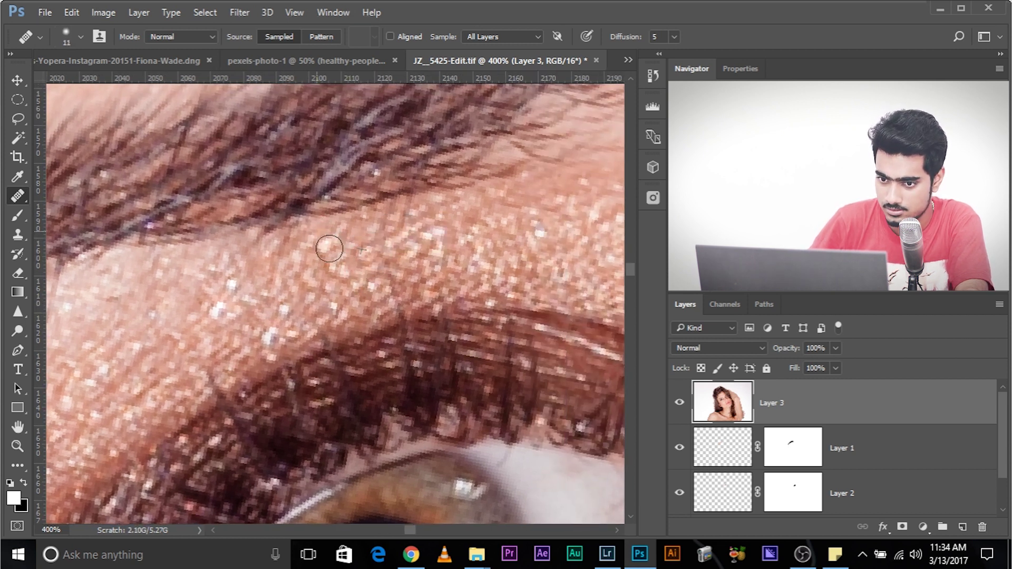
Heal smaller stray hairs along the brow's lower edge toward its tail with the Healing Brush at 11 px.
{"action": "left_click_drag", "start_coordinate": [321, 288], "coordinate": [333, 286]}
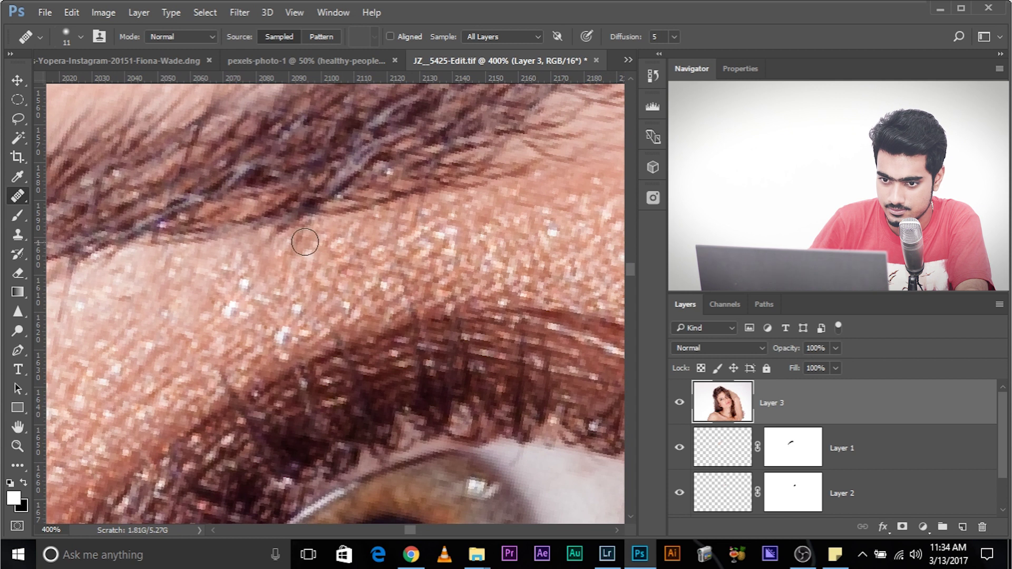
{"action": "left_click_drag", "start_coordinate": [391, 256], "coordinate": [606, 216]}
{"action": "left_click_drag", "start_coordinate": [316, 317], "coordinate": [495, 274]}
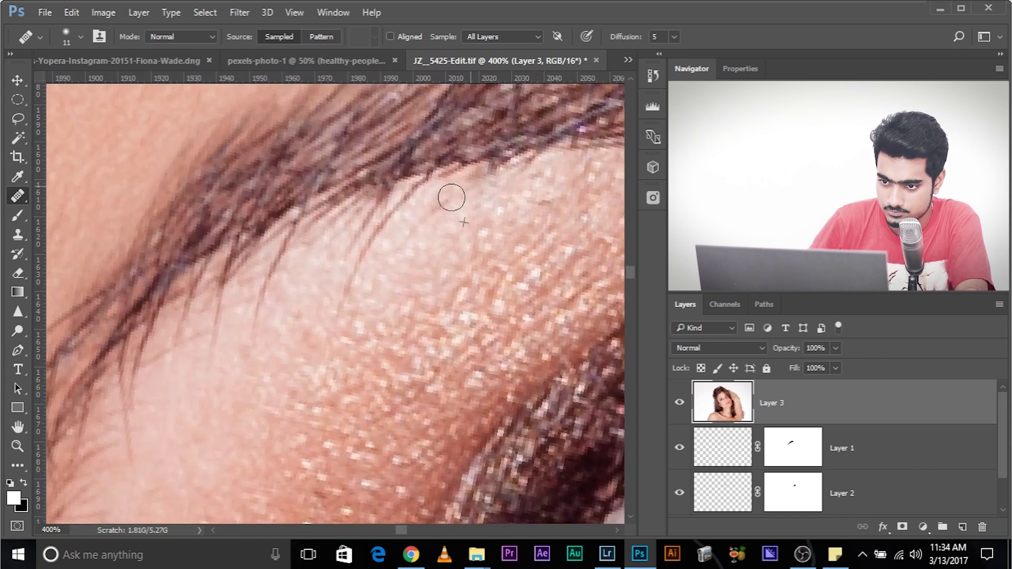
{"action": "left_click_drag", "start_coordinate": [451, 198], "coordinate": [475, 172]}
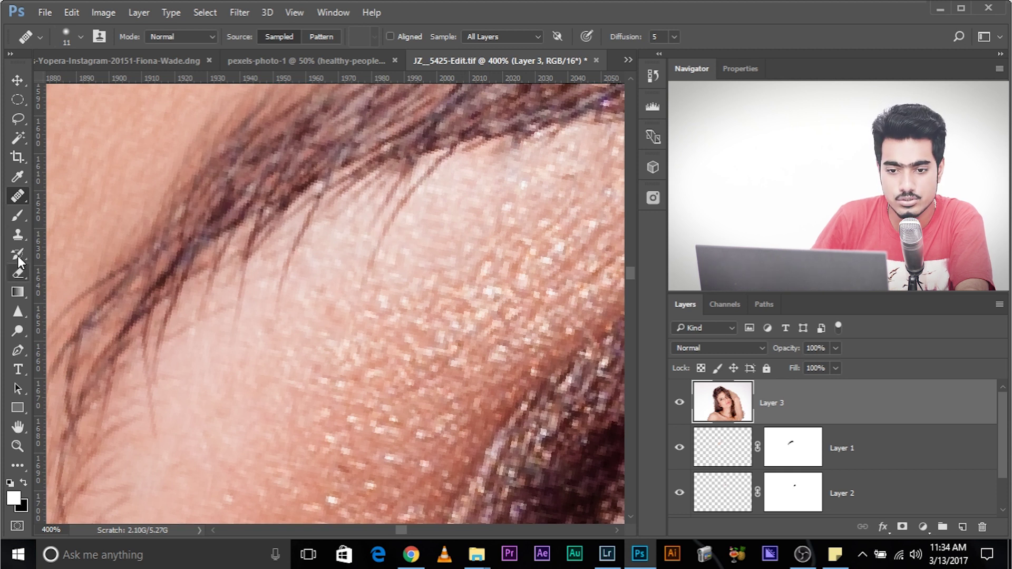
Clone clean skin over the roots of the long stray hairs below the brow with a 12 px Clone Stamp.
{"action": "left_click", "coordinate": [17, 234]}
{"action": "key", "text": "ctrl+plus"}
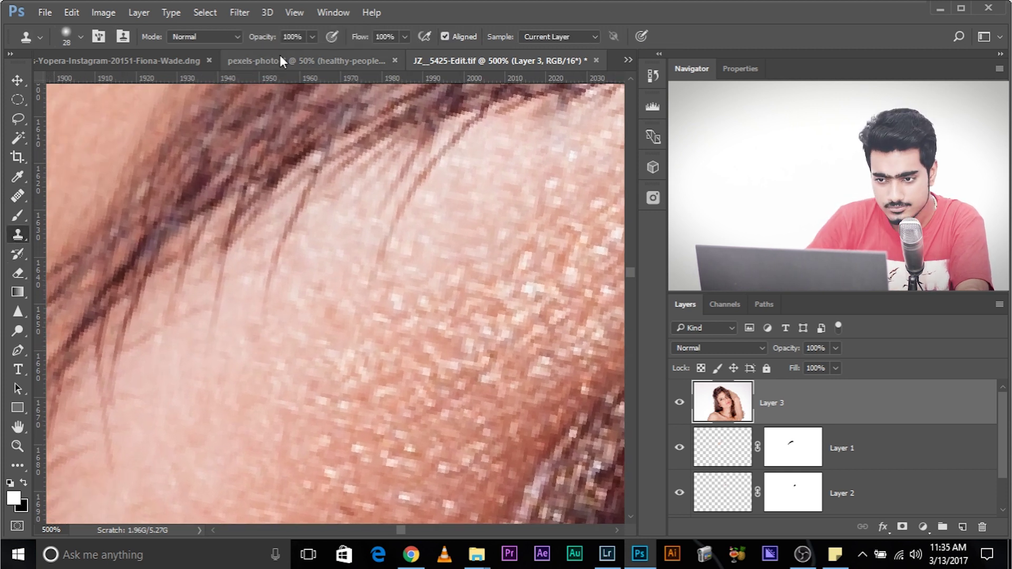
{"action": "left_click_drag", "start_coordinate": [401, 184], "coordinate": [359, 269]}
{"action": "left_click_drag", "start_coordinate": [266, 334], "coordinate": [275, 311]}
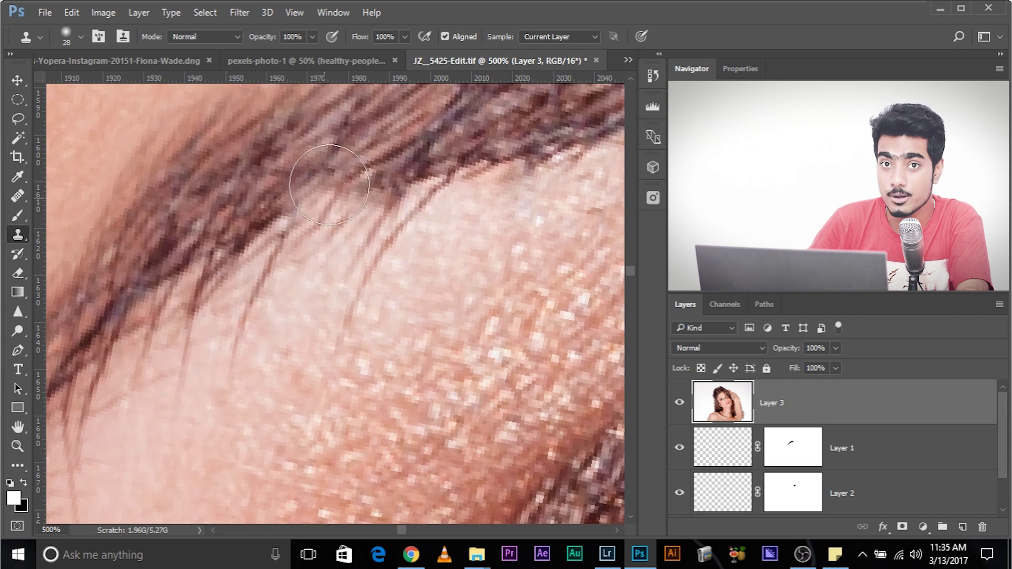
{"action": "left_click_drag", "start_coordinate": [485, 235], "coordinate": [456, 235]}
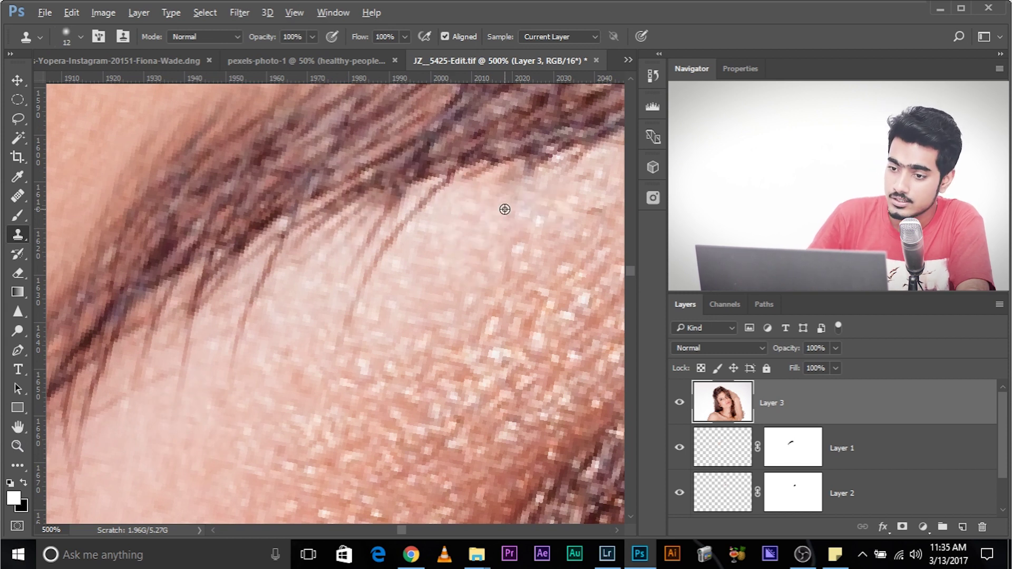
{"action": "mouse_move", "coordinate": [455, 193]}
{"action": "left_mouse_down"}
{"action": "mouse_move", "coordinate": [445, 186]}
{"action": "mouse_move", "coordinate": [408, 218]}
{"action": "left_mouse_up"}
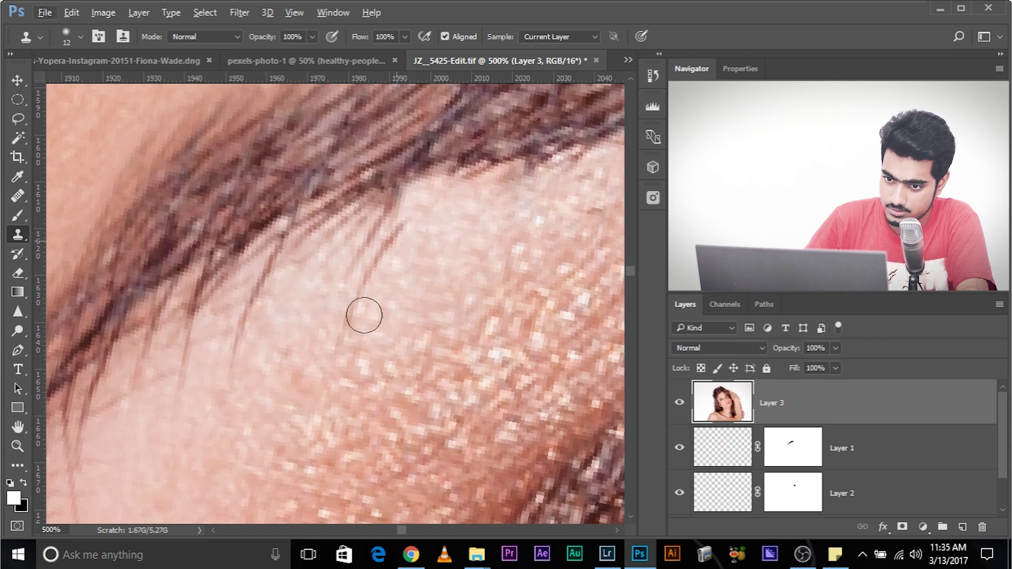
{"action": "left_click", "coordinate": [452, 204], "text": "alt"}
{"action": "mouse_move", "coordinate": [388, 213]}
{"action": "left_mouse_down"}
{"action": "mouse_move", "coordinate": [400, 203]}
{"action": "mouse_move", "coordinate": [364, 244]}
{"action": "left_mouse_up"}
{"action": "left_click_drag", "start_coordinate": [388, 300], "coordinate": [500, 269]}
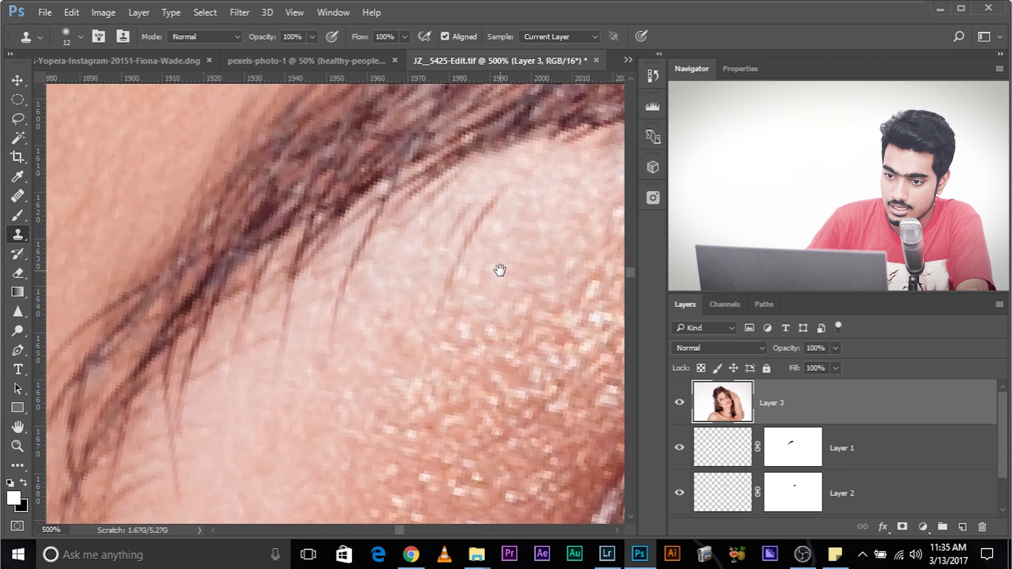
Clone skin along the brow's lower edge toward the tail with the 12 px Clone Stamp to detach and cover stray hairs.
{"action": "left_click", "coordinate": [434, 192]}
{"action": "mouse_move", "coordinate": [426, 203]}
{"action": "left_mouse_down"}
{"action": "mouse_move", "coordinate": [406, 222]}
{"action": "mouse_move", "coordinate": [380, 220]}
{"action": "mouse_move", "coordinate": [484, 190]}
{"action": "left_mouse_up"}
{"action": "left_click", "coordinate": [416, 219], "text": "alt"}
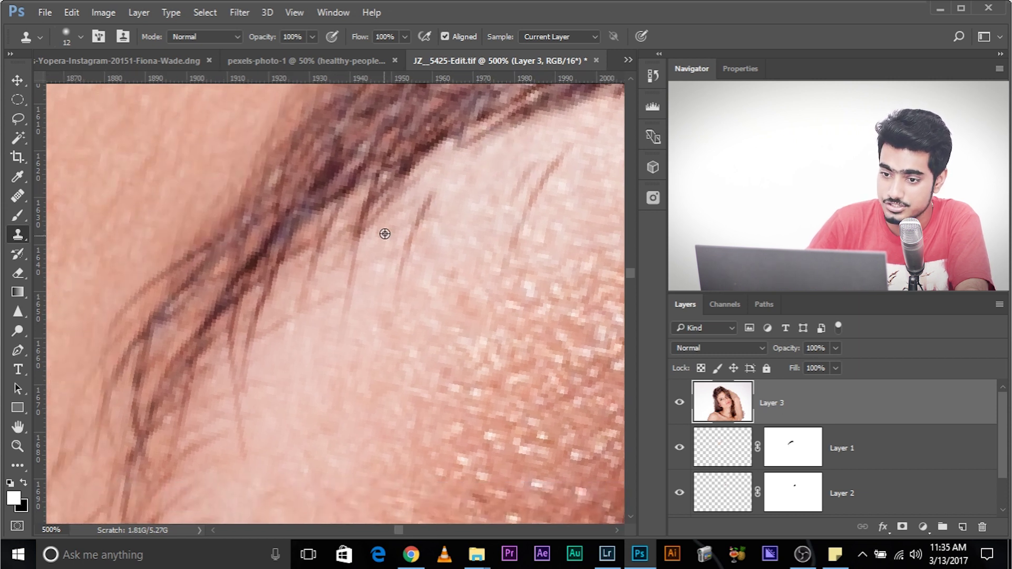
{"action": "mouse_move", "coordinate": [393, 212]}
{"action": "left_mouse_down"}
{"action": "mouse_move", "coordinate": [342, 269]}
{"action": "mouse_move", "coordinate": [358, 249]}
{"action": "mouse_move", "coordinate": [340, 265]}
{"action": "left_mouse_up"}
{"action": "left_click_drag", "start_coordinate": [375, 322], "coordinate": [425, 256]}
{"action": "left_click_drag", "start_coordinate": [353, 232], "coordinate": [348, 271]}
{"action": "mouse_move", "coordinate": [345, 330]}
{"action": "left_mouse_down"}
{"action": "mouse_move", "coordinate": [348, 282]}
{"action": "mouse_move", "coordinate": [280, 345]}
{"action": "mouse_move", "coordinate": [356, 237]}
{"action": "left_mouse_up"}
{"action": "left_click_drag", "start_coordinate": [440, 157], "coordinate": [210, 464]}
{"action": "left_click_drag", "start_coordinate": [409, 396], "coordinate": [437, 316]}
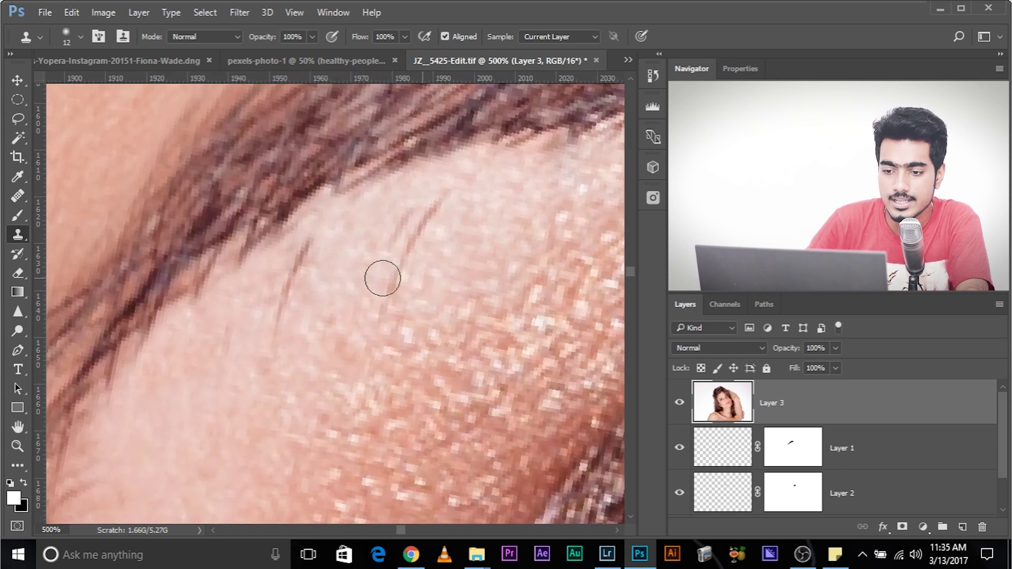
Replace the detached hair strands nearest the brow's middle with clean skin using the Patch tool in Content-Aware mode, then deselect.
{"action": "left_click", "coordinate": [17, 196]}
{"action": "left_click", "coordinate": [53, 228]}
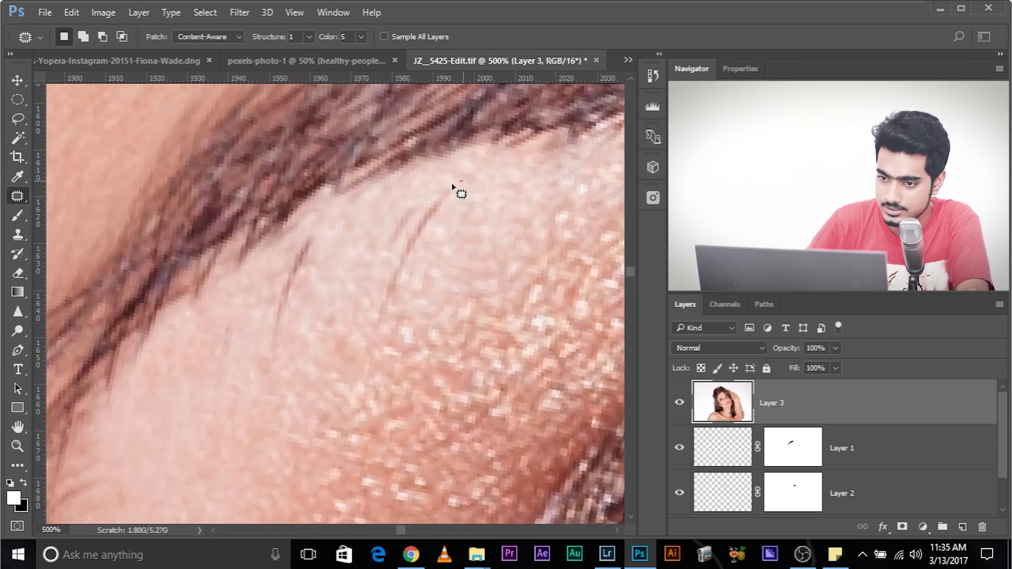
{"action": "left_click_drag", "start_coordinate": [394, 320], "coordinate": [463, 182]}
{"action": "mouse_move", "coordinate": [411, 260]}
{"action": "left_mouse_down"}
{"action": "mouse_move", "coordinate": [544, 224]}
{"action": "mouse_move", "coordinate": [531, 222]}
{"action": "left_mouse_up"}
{"action": "key", "text": "ctrl+d"}
Set the Patch tool to Normal mode and patch the remaining detached strands below the outer brow with nearby clean skin.
{"action": "left_click_drag", "start_coordinate": [334, 293], "coordinate": [399, 245]}
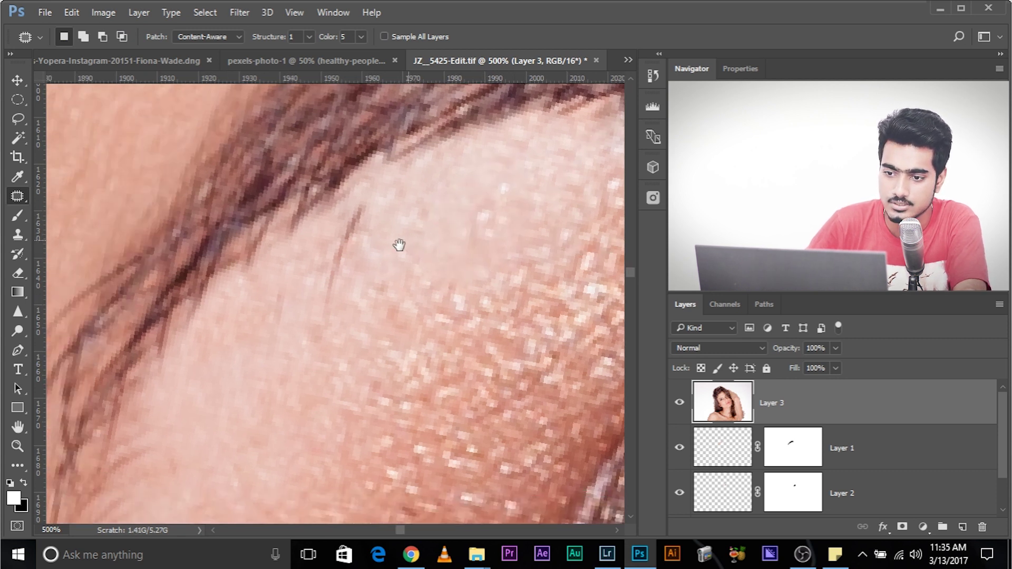
{"action": "left_click_drag", "start_coordinate": [370, 245], "coordinate": [373, 194]}
{"action": "left_click", "coordinate": [208, 37]}
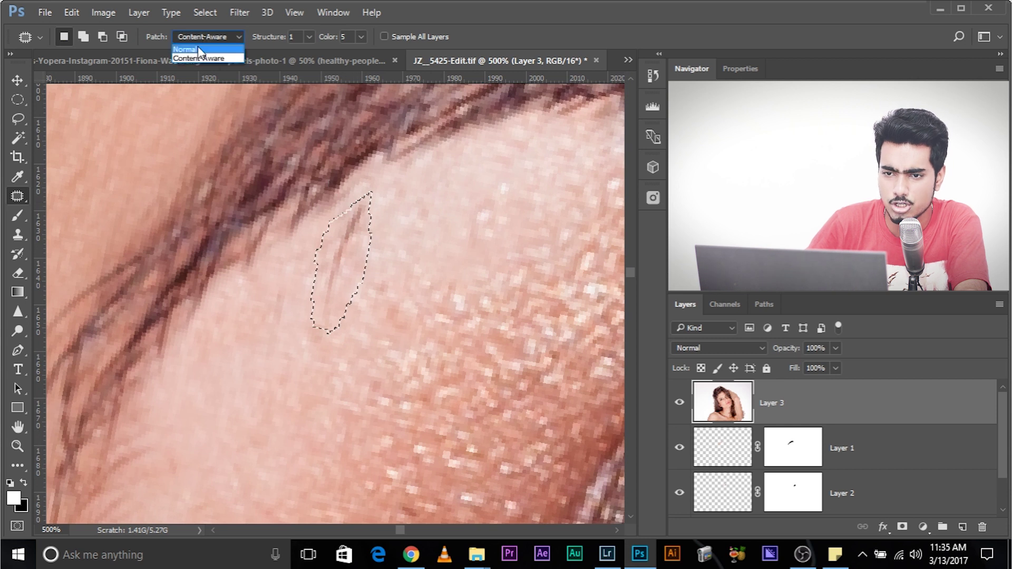
{"action": "left_click", "coordinate": [200, 50]}
{"action": "left_click_drag", "start_coordinate": [370, 266], "coordinate": [445, 234]}
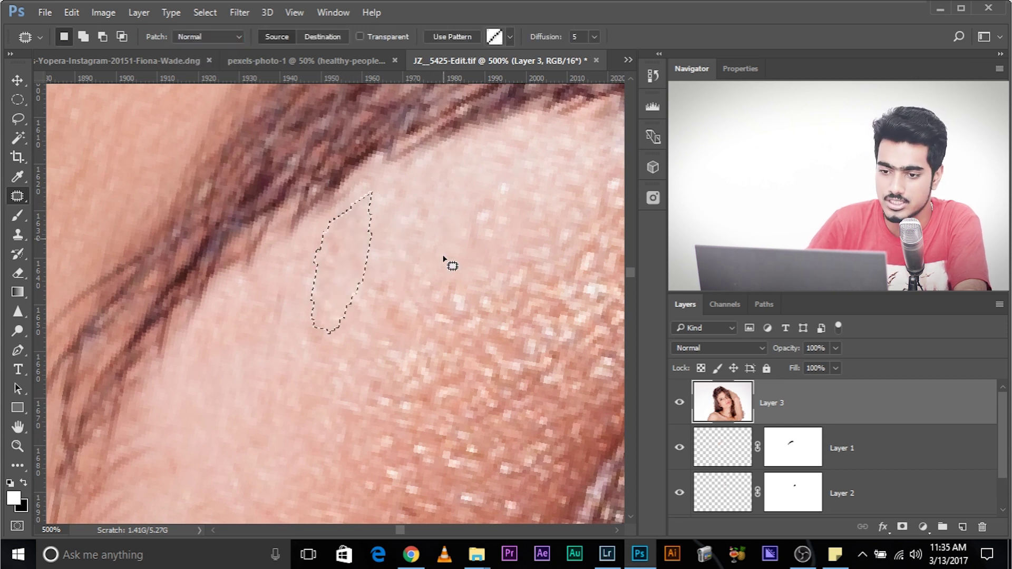
{"action": "key", "text": "ctrl+d"}
{"action": "left_click_drag", "start_coordinate": [322, 309], "coordinate": [339, 247]}
{"action": "left_click_drag", "start_coordinate": [340, 299], "coordinate": [339, 302]}
{"action": "left_click_drag", "start_coordinate": [334, 237], "coordinate": [432, 206]}
{"action": "key", "text": "ctrl+d"}
Patch the stray hairs on the outer side of the brow's tail with clean temple skin, deselecting after each patch.
{"action": "left_click_drag", "start_coordinate": [338, 331], "coordinate": [443, 165]}
{"action": "left_click_drag", "start_coordinate": [407, 274], "coordinate": [411, 148]}
{"action": "left_click_drag", "start_coordinate": [211, 232], "coordinate": [298, 256]}
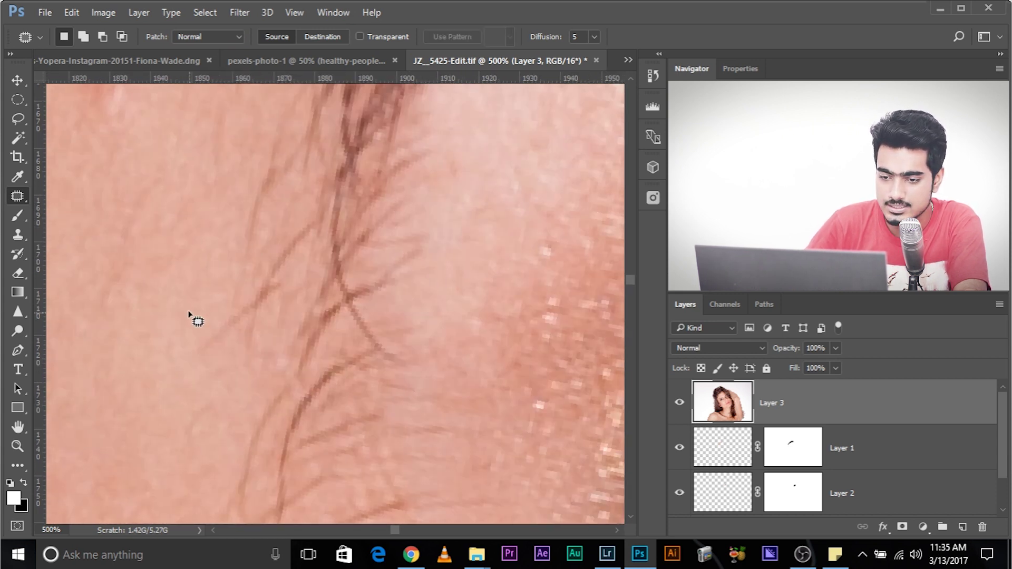
{"action": "left_click_drag", "start_coordinate": [188, 279], "coordinate": [187, 264]}
{"action": "mouse_move", "coordinate": [253, 282]}
{"action": "left_mouse_down"}
{"action": "mouse_move", "coordinate": [129, 219]}
{"action": "mouse_move", "coordinate": [131, 229]}
{"action": "left_mouse_up"}
{"action": "key", "text": "ctrl+d"}
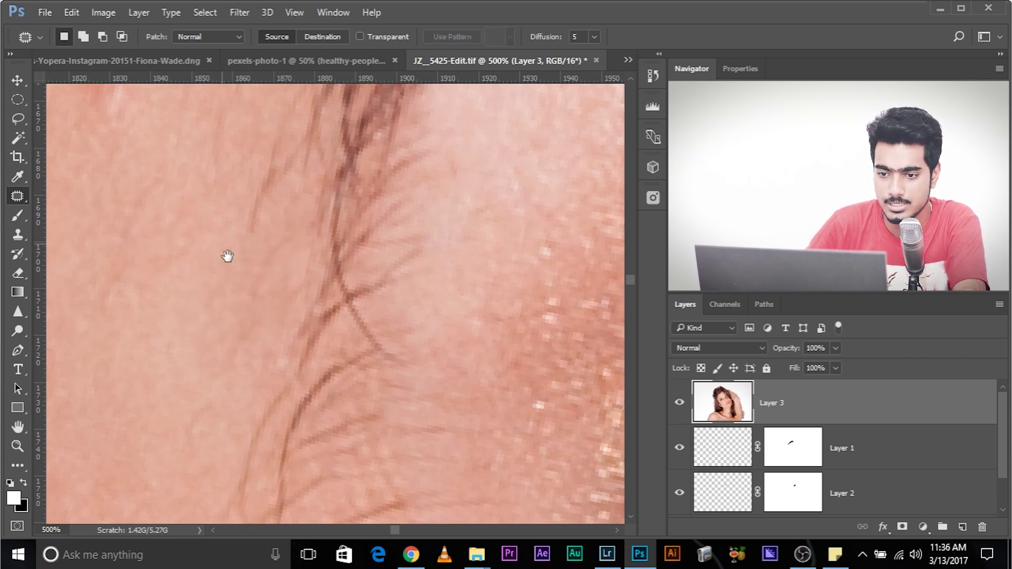
{"action": "left_click_drag", "start_coordinate": [222, 244], "coordinate": [214, 343]}
{"action": "mouse_move", "coordinate": [216, 306]}
{"action": "left_mouse_down"}
{"action": "mouse_move", "coordinate": [136, 347]}
{"action": "mouse_move", "coordinate": [122, 374]}
{"action": "left_mouse_up"}
{"action": "key", "text": "ctrl+d"}
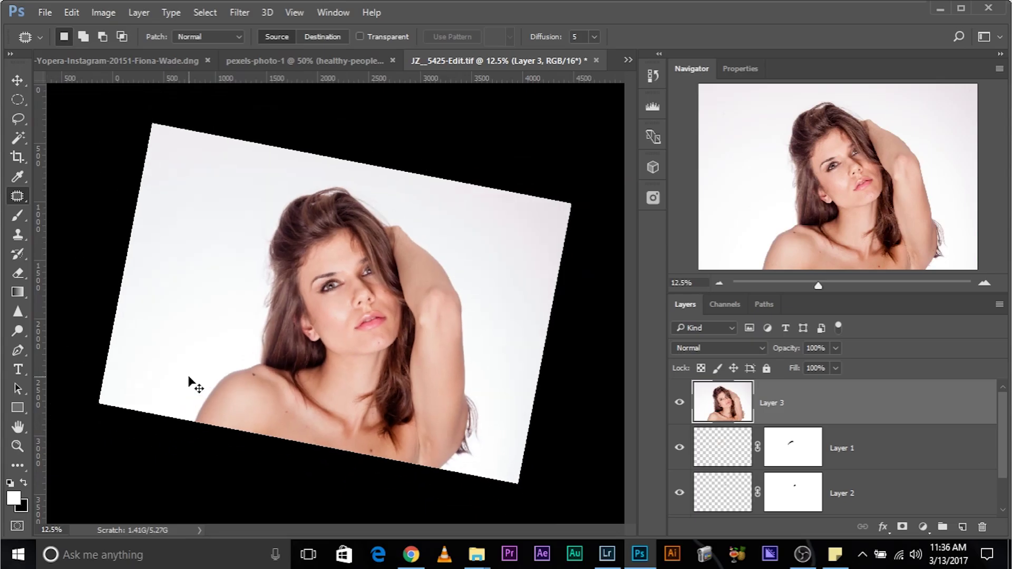
Group all the retouching layers above the Background and toggle the group's visibility to compare before and after.
{"action": "key", "text": "ctrl+plus"}
{"action": "key", "text": "ctrl+plus"}
{"action": "key", "text": "ctrl+plus"}
{"action": "key", "text": "ctrl+plus"}
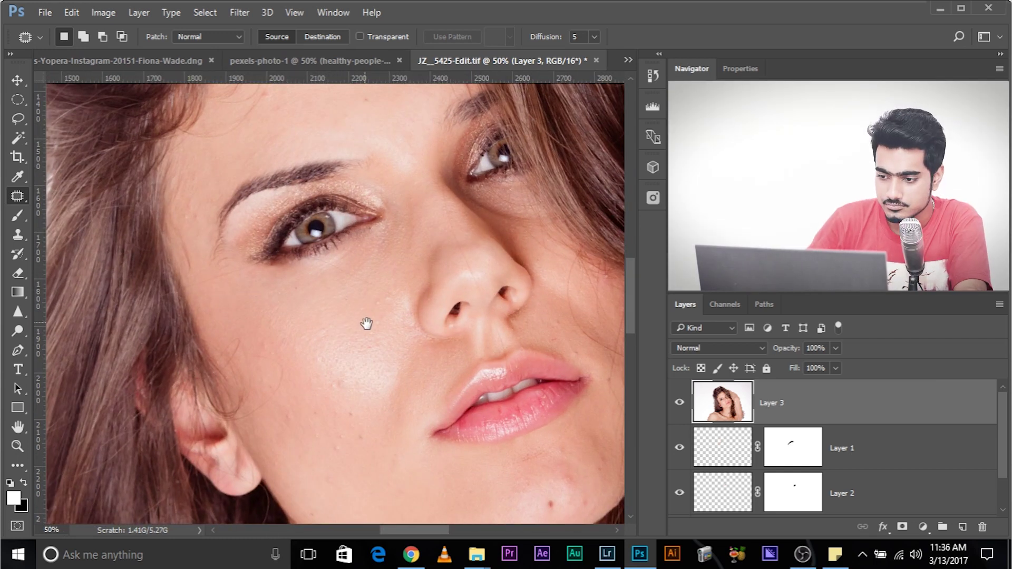
{"action": "left_click_drag", "start_coordinate": [366, 323], "coordinate": [387, 428]}
{"action": "left_click", "coordinate": [844, 448], "text": "shift"}
{"action": "left_click", "coordinate": [867, 486], "text": "shift"}
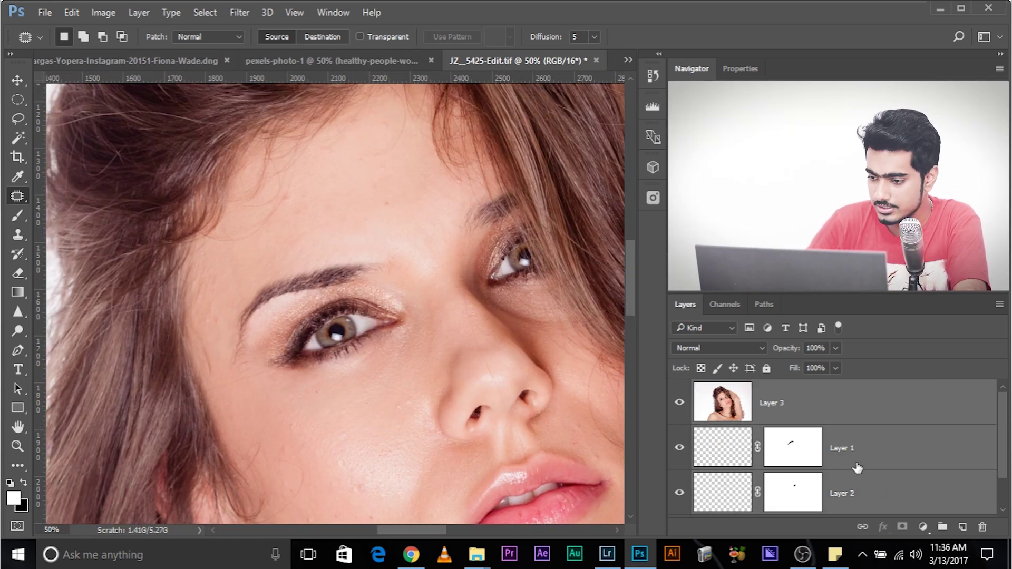
{"action": "scroll", "coordinate": [869, 475], "scroll_direction": "down", "scroll_amount": 1}
{"action": "key", "text": "ctrl+g"}
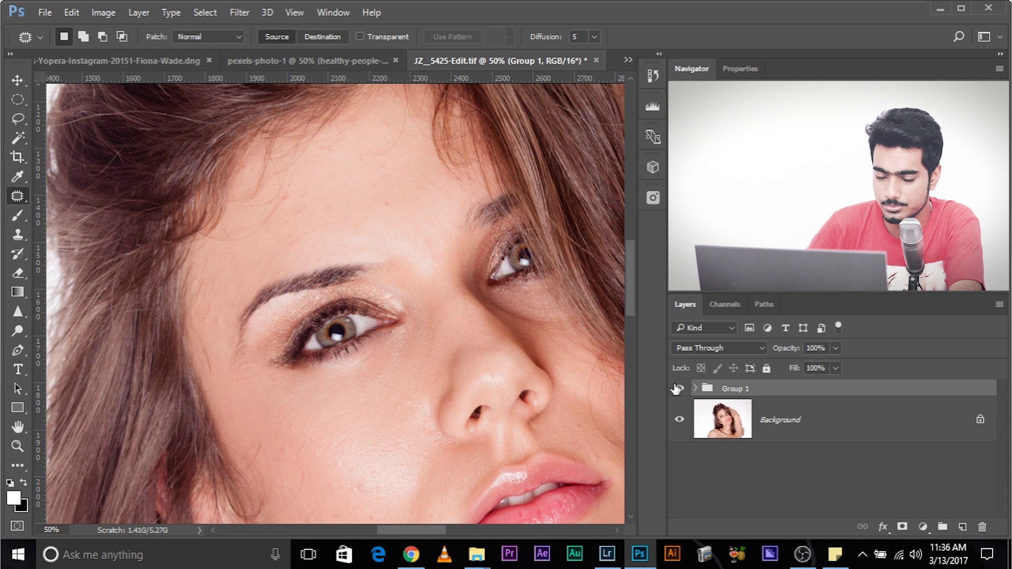
{"action": "left_click", "coordinate": [680, 389]}
{"action": "left_click", "coordinate": [680, 389]}
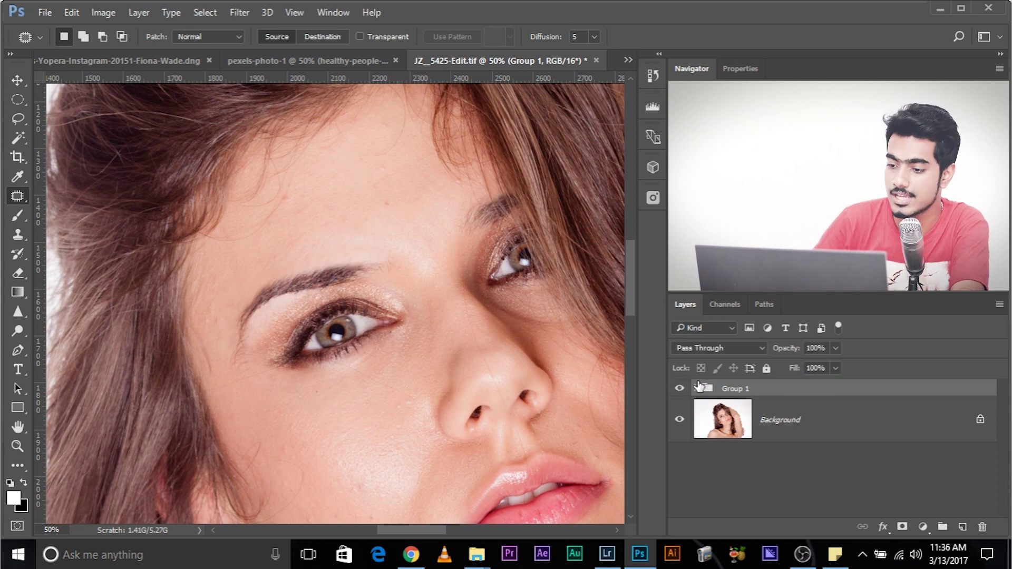
Expand Group 1, select Layer 3 and patch the stray hairs beyond the brow's inner end with clean skin, then deselect.
{"action": "left_click", "coordinate": [696, 389]}
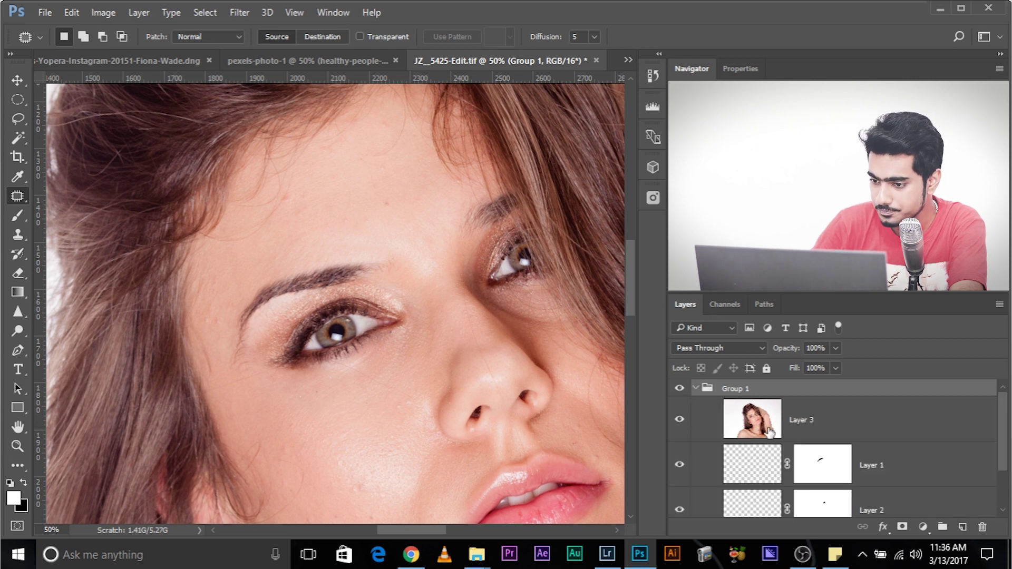
{"action": "left_click", "coordinate": [780, 422]}
{"action": "key", "text": "ctrl+plus"}
{"action": "key", "text": "ctrl+plus"}
{"action": "key", "text": "ctrl+plus"}
{"action": "key", "text": "ctrl+plus"}
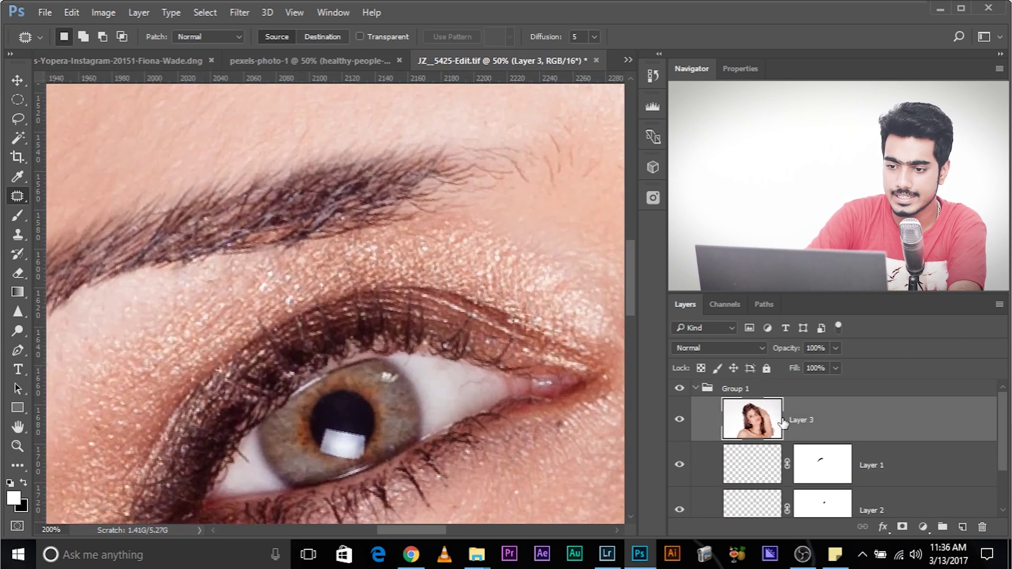
{"action": "left_click_drag", "start_coordinate": [382, 235], "coordinate": [111, 389]}
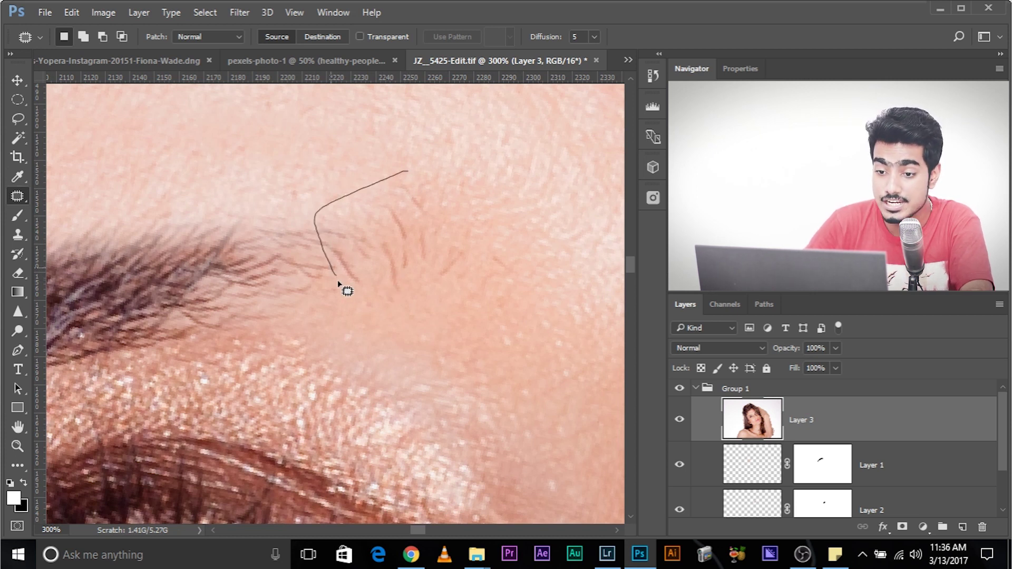
{"action": "mouse_move", "coordinate": [426, 301]}
{"action": "left_mouse_down"}
{"action": "mouse_move", "coordinate": [521, 278]}
{"action": "mouse_move", "coordinate": [473, 222]}
{"action": "mouse_move", "coordinate": [339, 294]}
{"action": "left_mouse_up"}
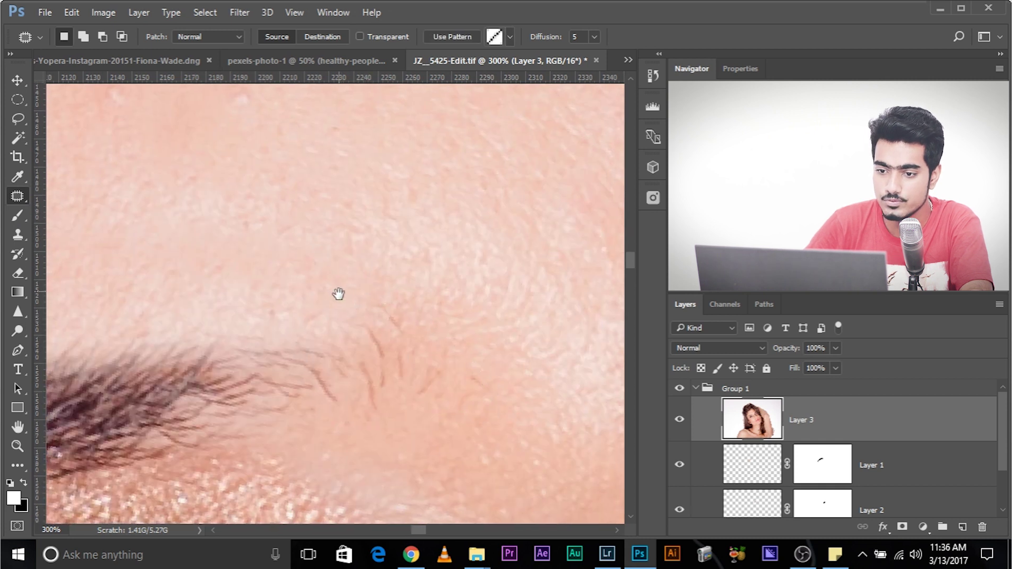
{"action": "left_click_drag", "start_coordinate": [405, 396], "coordinate": [596, 487]}
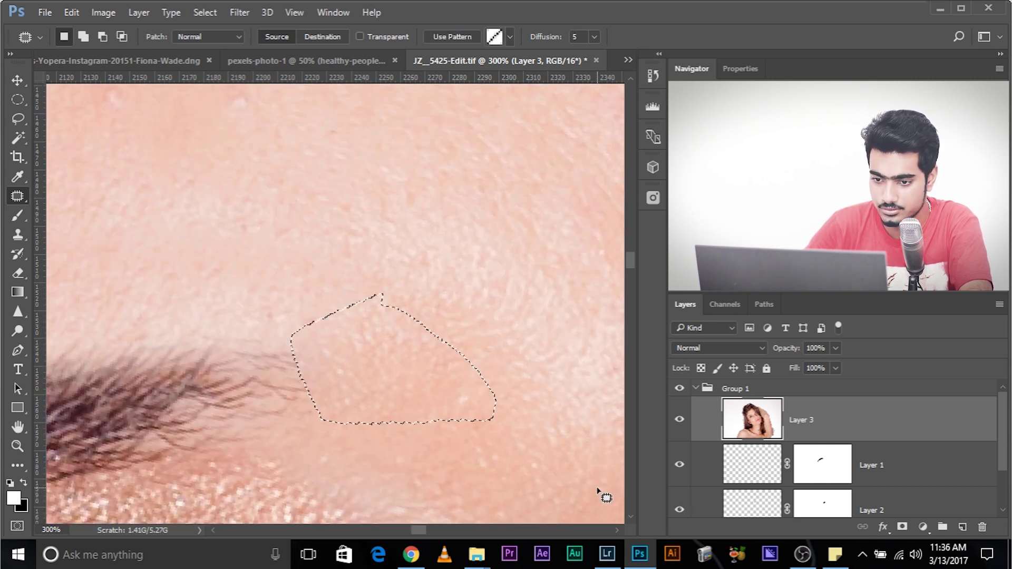
{"action": "key", "text": "ctrl+d"}
Patch the thin stray hairs below the tip of the brow's tail with clean skin, then deselect.
{"action": "left_click_drag", "start_coordinate": [340, 419], "coordinate": [342, 296]}
{"action": "left_click_drag", "start_coordinate": [223, 336], "coordinate": [450, 409]}
{"action": "left_click_drag", "start_coordinate": [235, 438], "coordinate": [318, 205]}
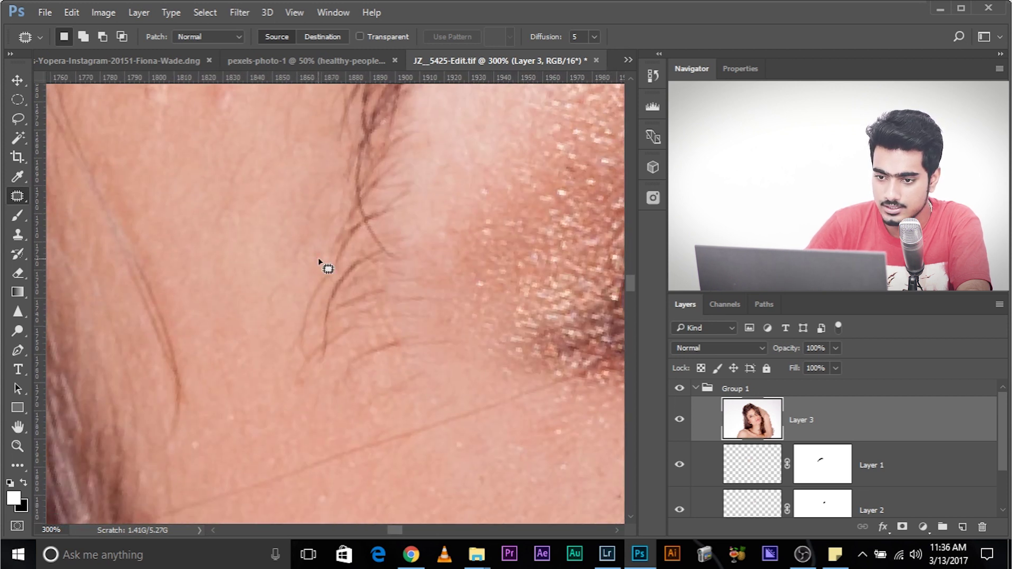
{"action": "mouse_move", "coordinate": [396, 207]}
{"action": "left_mouse_down"}
{"action": "mouse_move", "coordinate": [329, 269]}
{"action": "mouse_move", "coordinate": [334, 288]}
{"action": "mouse_move", "coordinate": [380, 217]}
{"action": "mouse_move", "coordinate": [393, 219]}
{"action": "mouse_move", "coordinate": [395, 426]}
{"action": "left_mouse_up"}
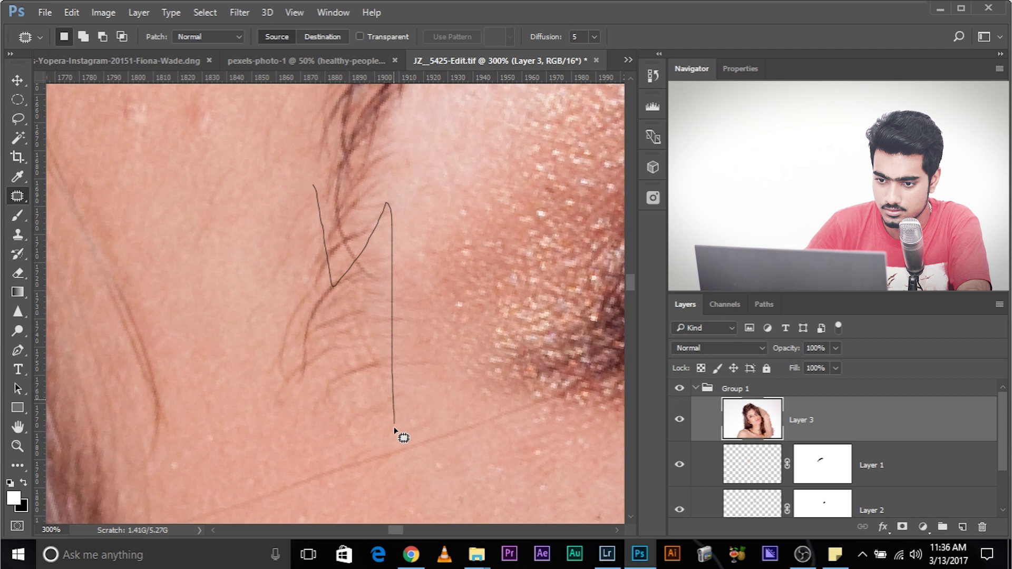
{"action": "left_click_drag", "start_coordinate": [263, 424], "coordinate": [313, 185]}
{"action": "left_click_drag", "start_coordinate": [299, 261], "coordinate": [218, 88]}
{"action": "left_click_drag", "start_coordinate": [258, 198], "coordinate": [337, 444]}
{"action": "left_click_drag", "start_coordinate": [323, 216], "coordinate": [362, 441]}
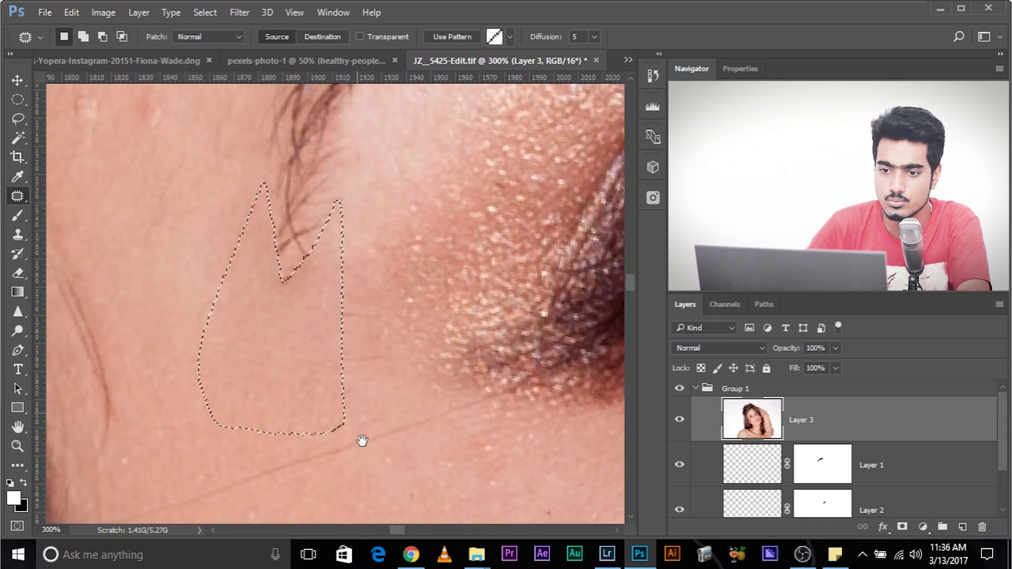
{"action": "key", "text": "ctrl+d"}
{"action": "scroll", "coordinate": [339, 332], "scroll_direction": "up", "scroll_amount": 1}
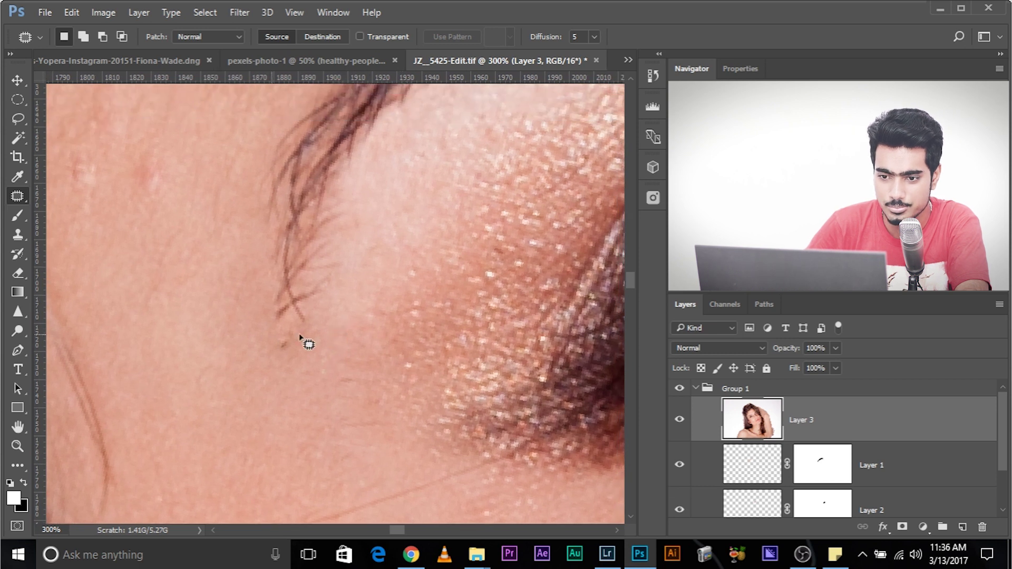
Use the Healing Brush at 17 px with sampled skin to remove the leftover specks and hair ends under the brow's tail.
{"action": "right_click", "coordinate": [15, 202]}
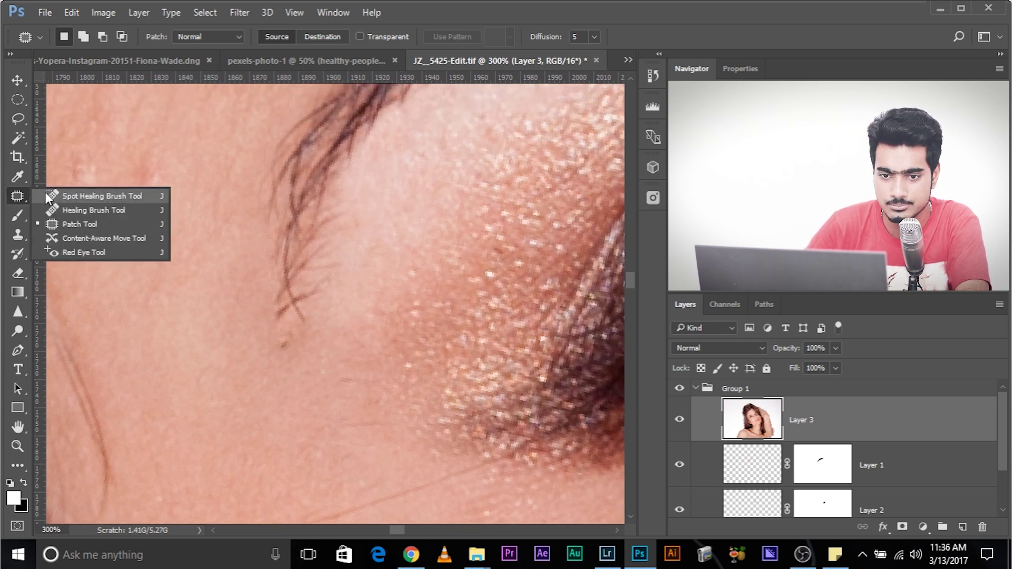
{"action": "left_click", "coordinate": [64, 200]}
{"action": "right_click", "coordinate": [19, 202]}
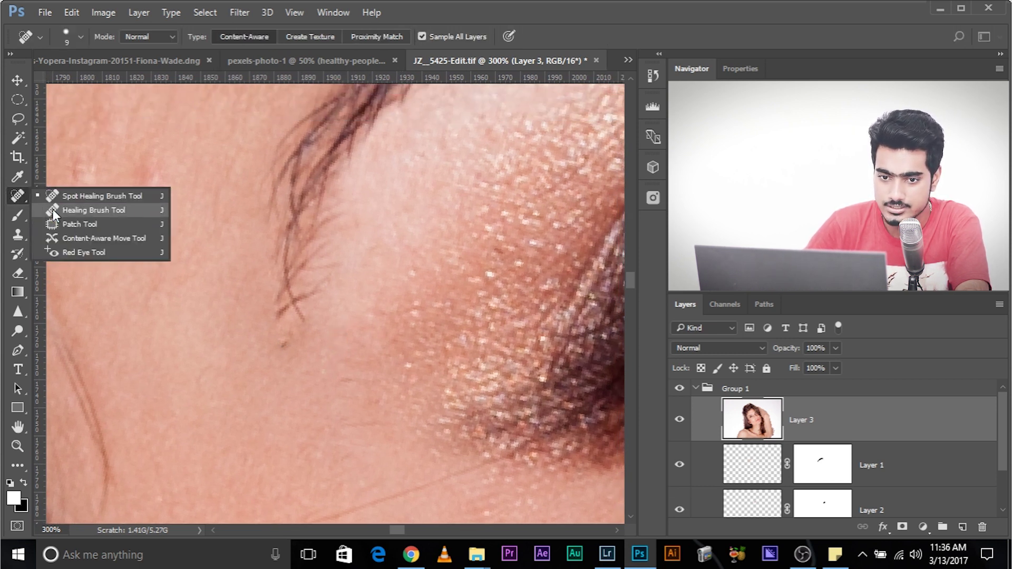
{"action": "left_click", "coordinate": [52, 210]}
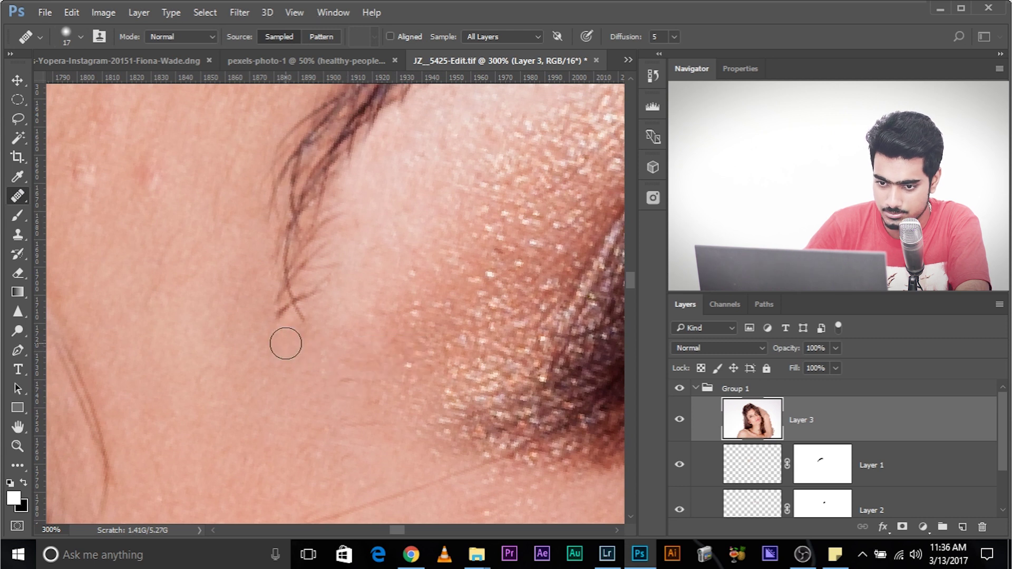
{"action": "left_click_drag", "start_coordinate": [328, 323], "coordinate": [325, 340]}
{"action": "left_click_drag", "start_coordinate": [269, 322], "coordinate": [285, 344]}
{"action": "left_click", "coordinate": [345, 300], "text": "alt"}
{"action": "mouse_move", "coordinate": [319, 299]}
{"action": "left_mouse_down"}
{"action": "mouse_move", "coordinate": [294, 340]}
{"action": "mouse_move", "coordinate": [265, 341]}
{"action": "left_mouse_up"}
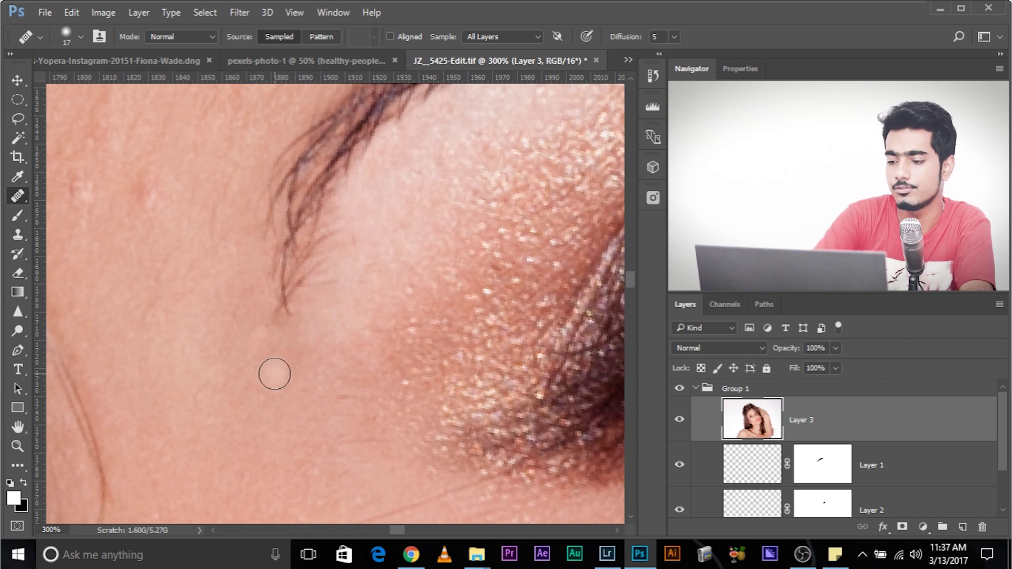
Compare both eyebrows before and after the retouch by toggling Group 1's visibility.
{"action": "key", "text": "ctrl+minus"}
{"action": "key", "text": "ctrl+minus"}
{"action": "key", "text": "ctrl+minus"}
{"action": "left_click_drag", "start_coordinate": [330, 290], "coordinate": [163, 319]}
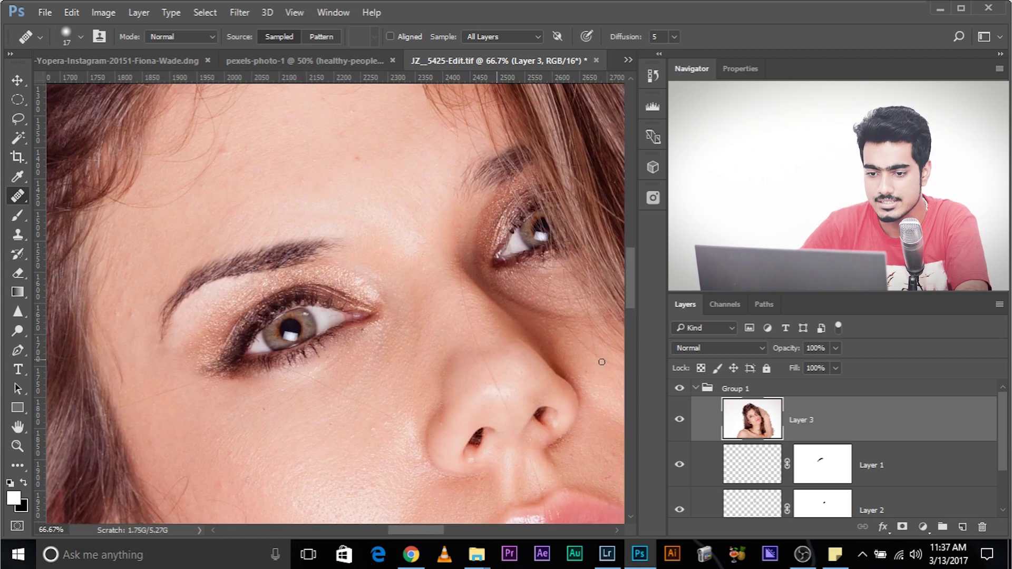
{"action": "left_click", "coordinate": [679, 390]}
{"action": "left_click", "coordinate": [679, 390]}
{"action": "left_click", "coordinate": [679, 390]}
{"action": "left_click", "coordinate": [679, 390]}
{"action": "left_click_drag", "start_coordinate": [533, 198], "coordinate": [419, 269]}
{"action": "left_click_drag", "start_coordinate": [384, 335], "coordinate": [388, 287]}
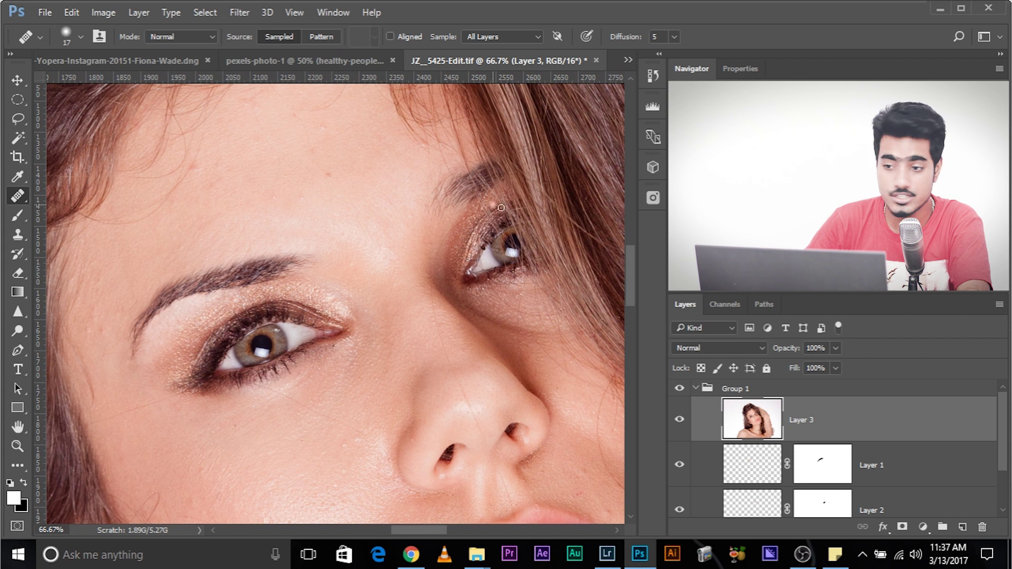
{"action": "left_click", "coordinate": [679, 390]}
{"action": "left_click", "coordinate": [678, 390]}
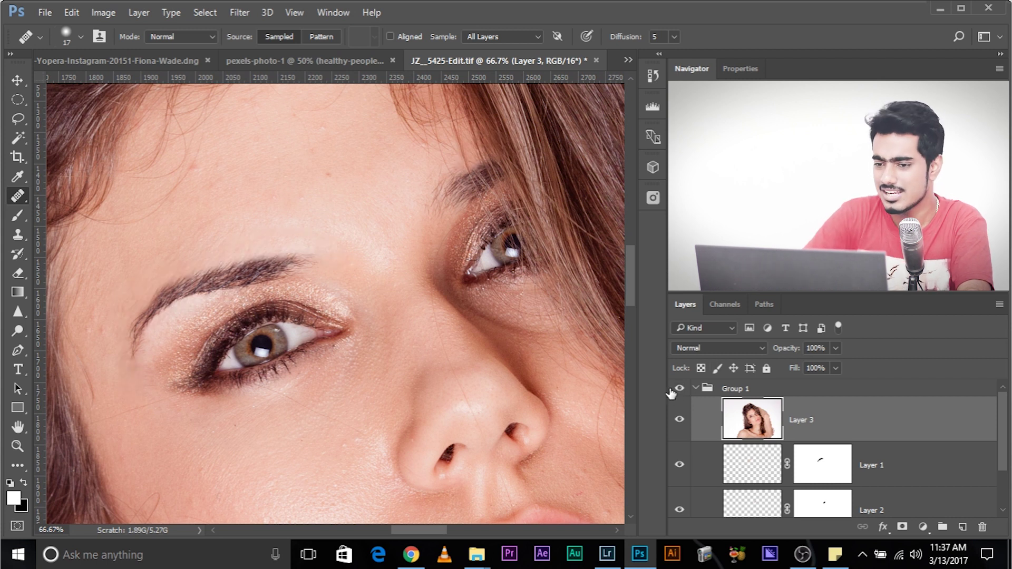
Inspect the partly hair-covered eyebrow up close.
{"action": "key", "text": "ctrl+plus"}
{"action": "key", "text": "ctrl+plus"}
{"action": "left_click_drag", "start_coordinate": [506, 169], "coordinate": [263, 374]}
{"action": "left_click_drag", "start_coordinate": [451, 274], "coordinate": [456, 358]}
{"action": "key", "text": "ctrl+minus"}
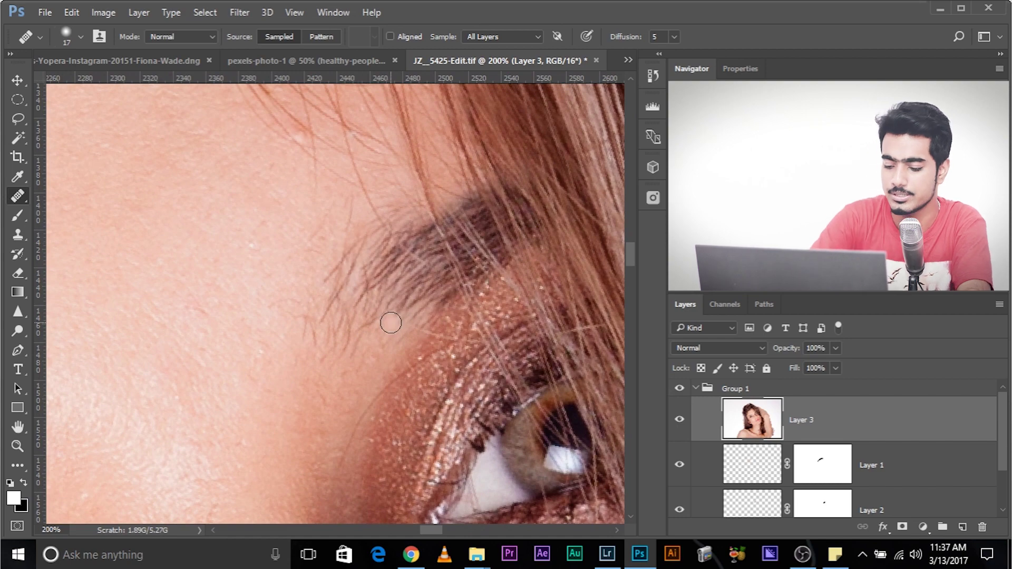
{"action": "key", "text": "ctrl+minus"}
{"action": "key", "text": "ctrl+minus"}
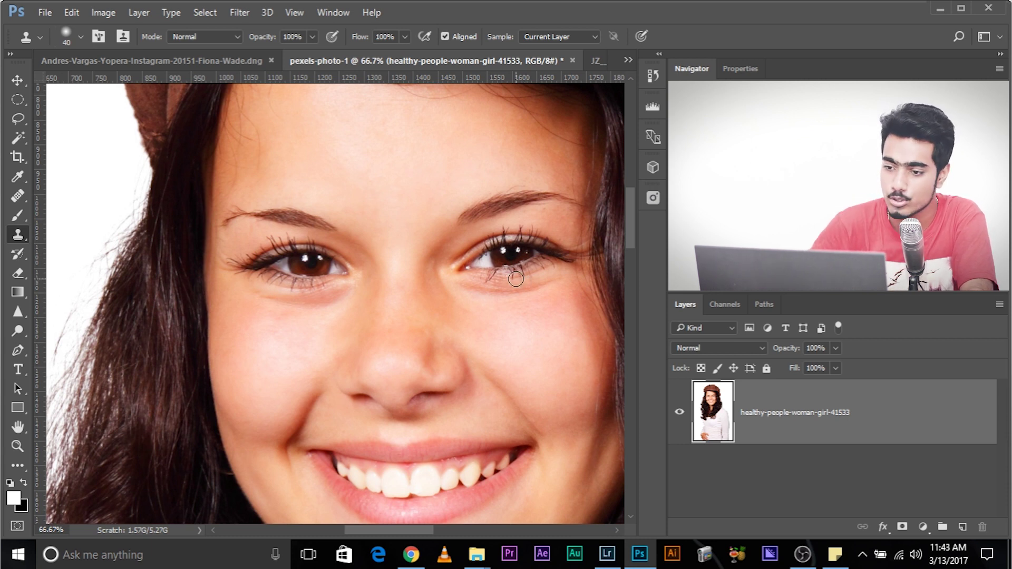
In the pexels-photo-1 portrait, lasso the outer part of the woman's left eyebrow with surrounding skin and copy it to a new layer.
{"action": "key", "text": "ctrl+plus"}
{"action": "left_click_drag", "start_coordinate": [526, 251], "coordinate": [226, 350]}
{"action": "left_click_drag", "start_coordinate": [169, 306], "coordinate": [230, 315]}
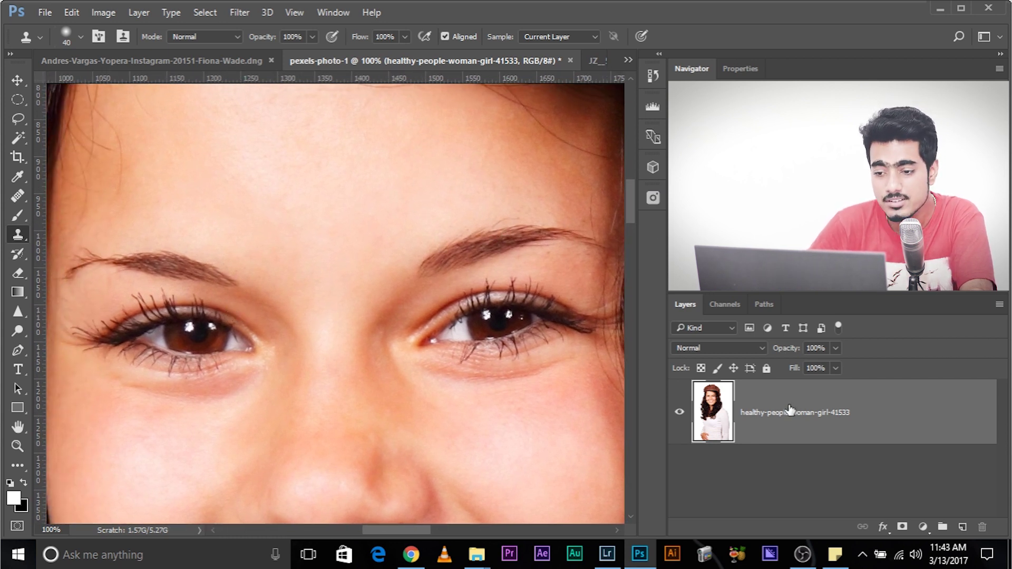
{"action": "left_click", "coordinate": [14, 121]}
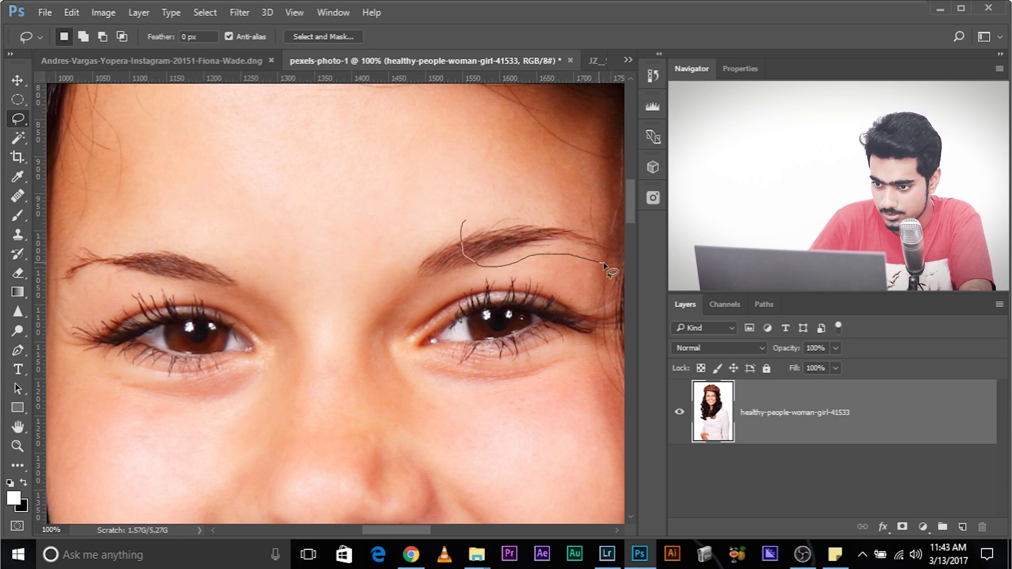
{"action": "left_click_drag", "start_coordinate": [621, 262], "coordinate": [614, 231]}
{"action": "mouse_move", "coordinate": [565, 208]}
{"action": "left_mouse_down"}
{"action": "mouse_move", "coordinate": [440, 232]}
{"action": "mouse_move", "coordinate": [375, 204]}
{"action": "left_mouse_up"}
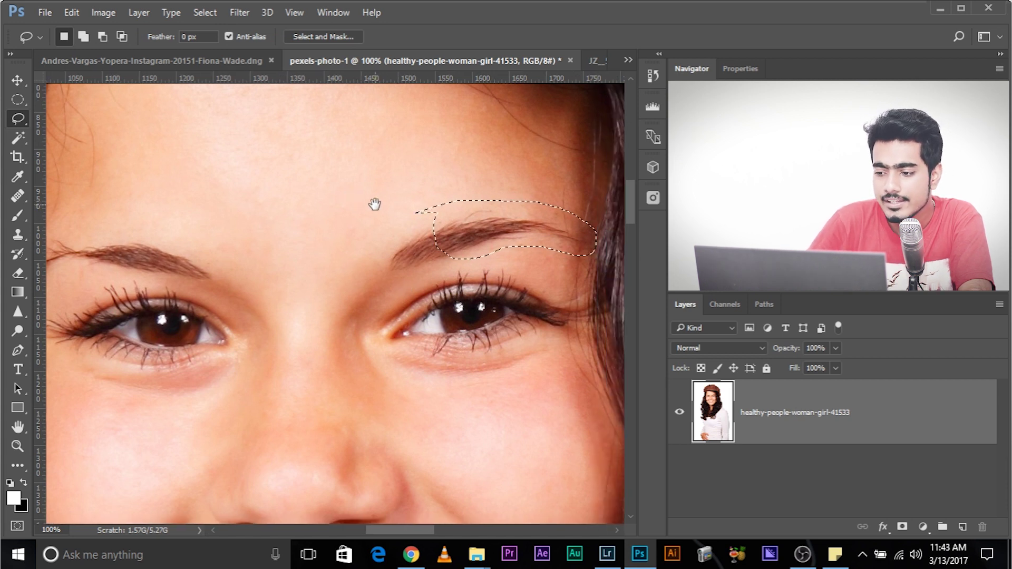
{"action": "key", "text": "ctrl+j"}
Free-transform the copied eyebrow and flip it horizontally.
{"action": "left_click_drag", "start_coordinate": [315, 261], "coordinate": [375, 273]}
{"action": "key", "text": "ctrl+t"}
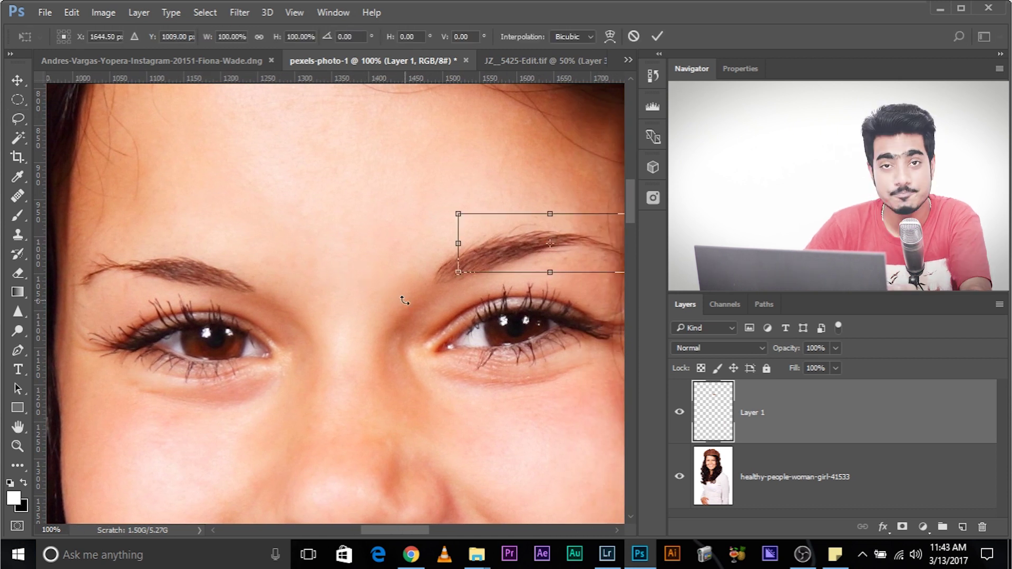
{"action": "left_click_drag", "start_coordinate": [494, 321], "coordinate": [320, 319]}
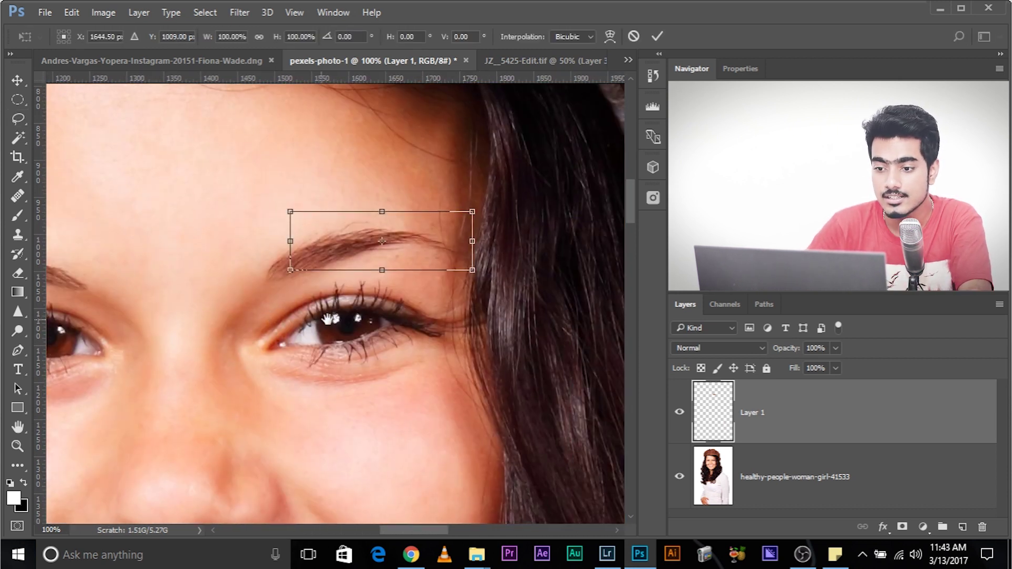
{"action": "left_click_drag", "start_coordinate": [173, 261], "coordinate": [268, 269]}
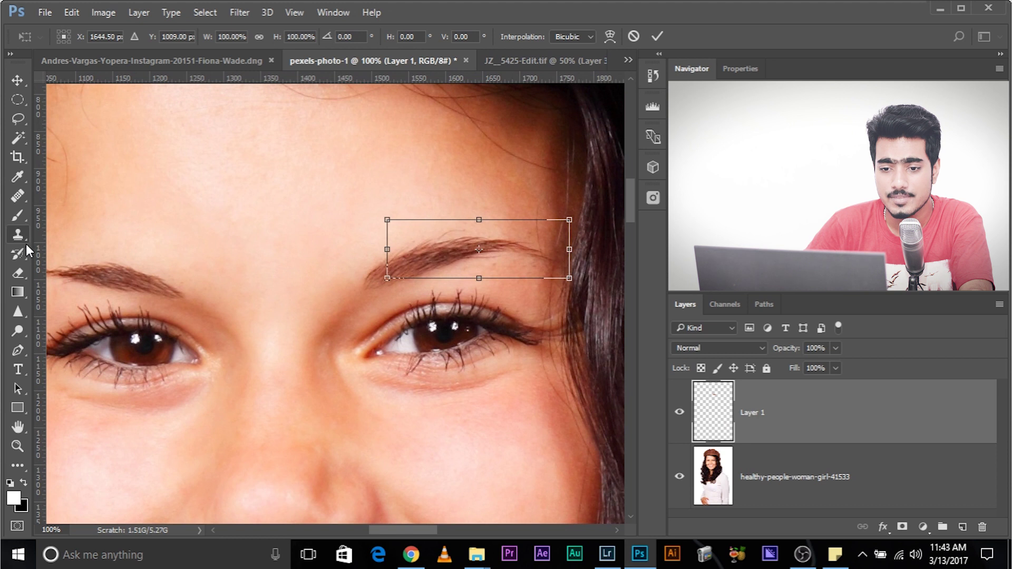
{"action": "right_click", "coordinate": [522, 242]}
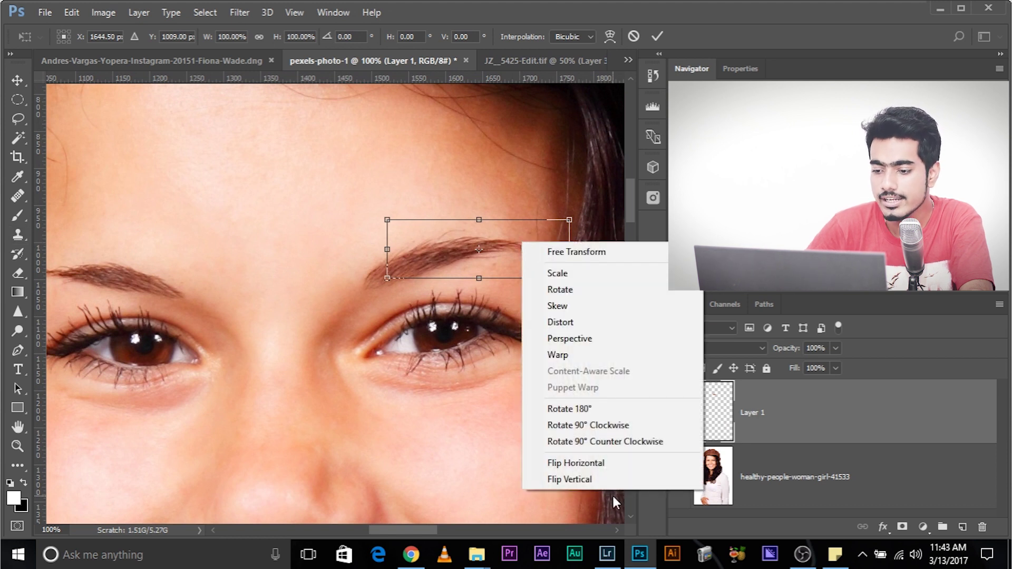
{"action": "left_click", "coordinate": [601, 464]}
{"action": "left_click_drag", "start_coordinate": [374, 333], "coordinate": [414, 339]}
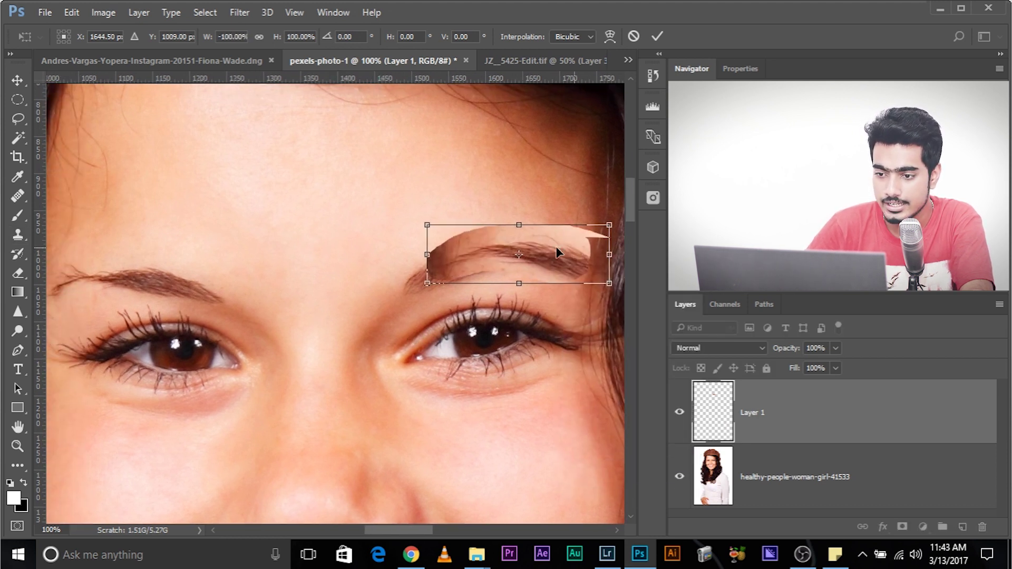
Move the flipped eyebrow copy over the woman's right eyebrow and rotate it to -5.31° to follow the brow.
{"action": "left_click_drag", "start_coordinate": [574, 251], "coordinate": [253, 249]}
{"action": "left_click_drag", "start_coordinate": [380, 248], "coordinate": [444, 248]}
{"action": "left_click_drag", "start_coordinate": [288, 261], "coordinate": [219, 275]}
{"action": "left_click_drag", "start_coordinate": [304, 323], "coordinate": [312, 311]}
{"action": "mouse_move", "coordinate": [236, 271]}
{"action": "left_mouse_down"}
{"action": "mouse_move", "coordinate": [220, 270]}
{"action": "mouse_move", "coordinate": [230, 275]}
{"action": "left_mouse_up"}
{"action": "key", "text": "ctrl+minus"}
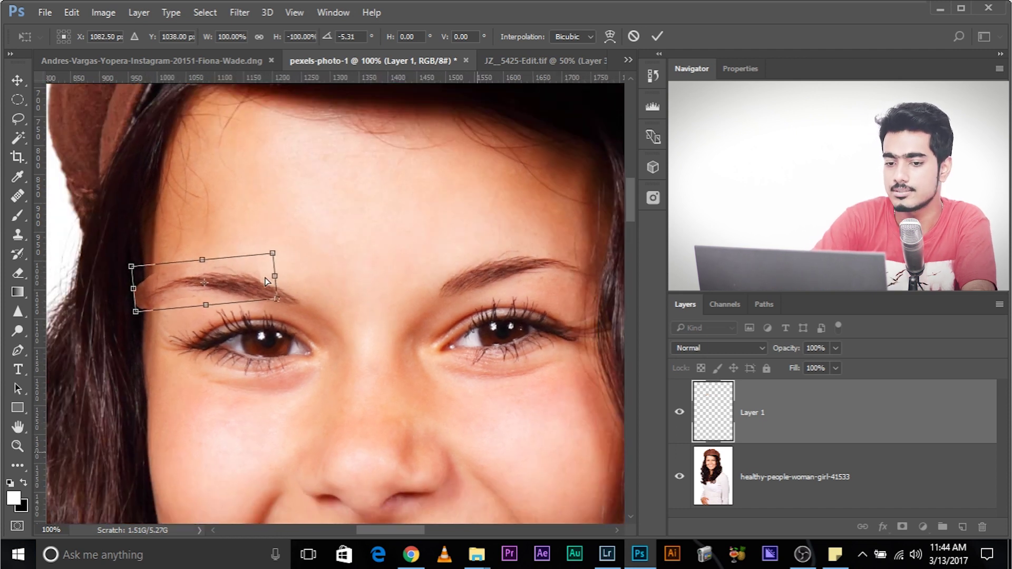
Nudge the eyebrow copy to X 1091.50 px, Y 1040.00 px so its hairs line up with the original brow's inner end.
{"action": "key", "text": "ctrl+plus"}
{"action": "key", "text": "ctrl+plus"}
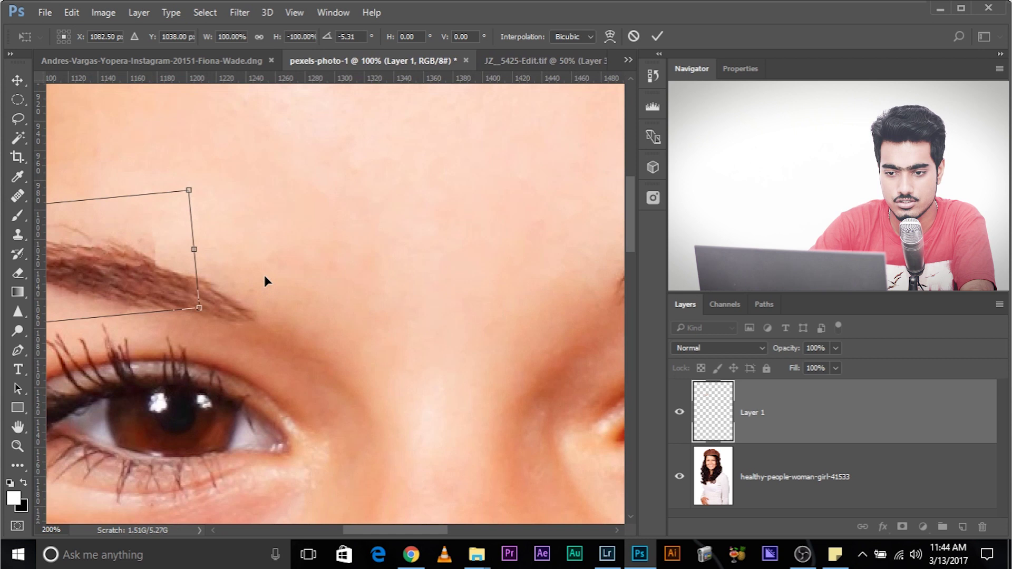
{"action": "key", "text": "Right"}
{"action": "key", "text": "Right"}
{"action": "key", "text": "Right"}
{"action": "key", "text": "Right"}
{"action": "key", "text": "Right"}
{"action": "key", "text": "Right"}
{"action": "key", "text": "Right"}
{"action": "key", "text": "Right"}
{"action": "key", "text": "Right"}
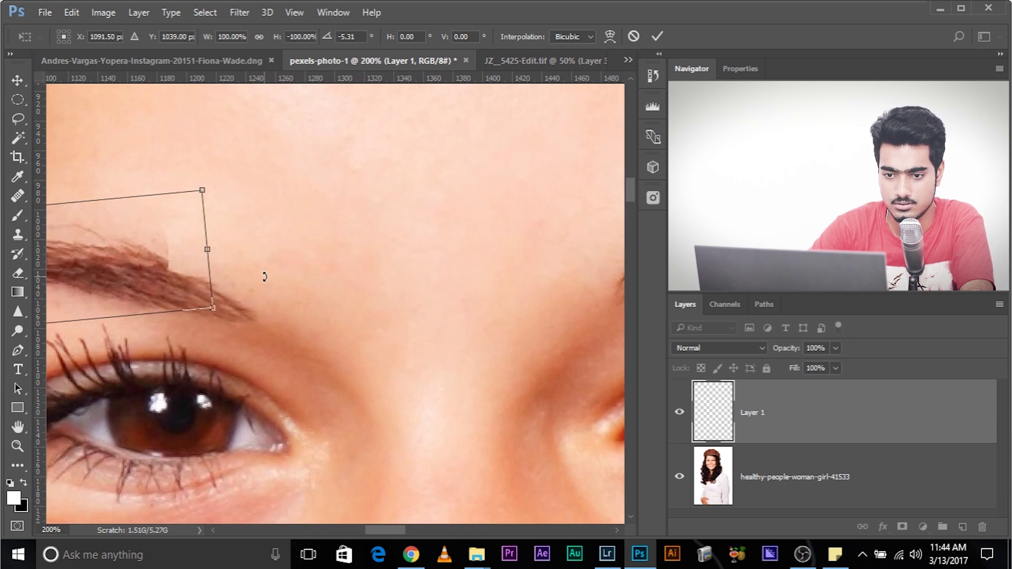
{"action": "key", "text": "Down"}
{"action": "key", "text": "Down"}
Warp the eyebrow copy's inner and outer ends slightly to fit the original brow, and apply the transformation.
{"action": "left_click_drag", "start_coordinate": [318, 287], "coordinate": [475, 319]}
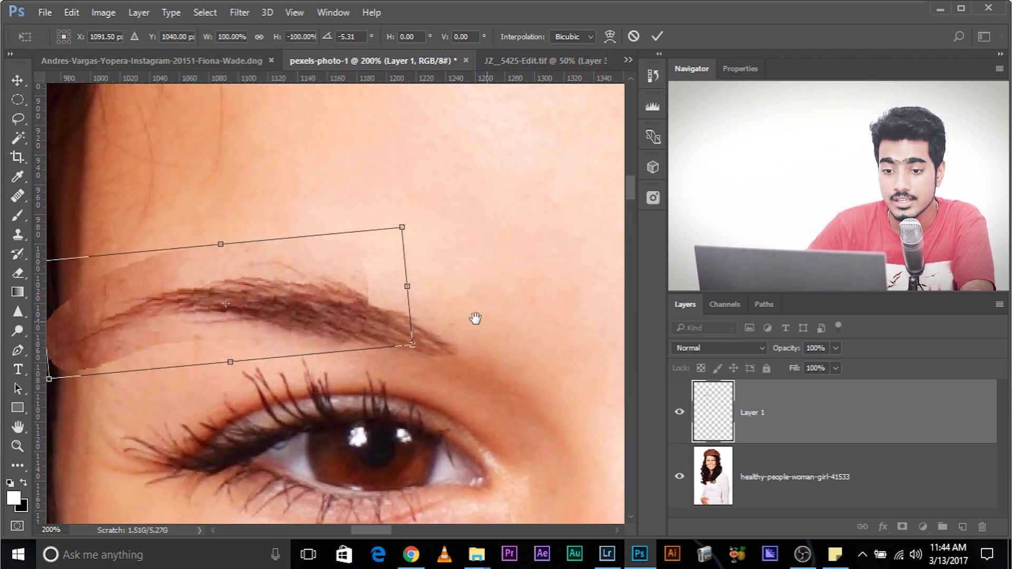
{"action": "right_click", "coordinate": [311, 300]}
{"action": "left_click", "coordinate": [363, 159]}
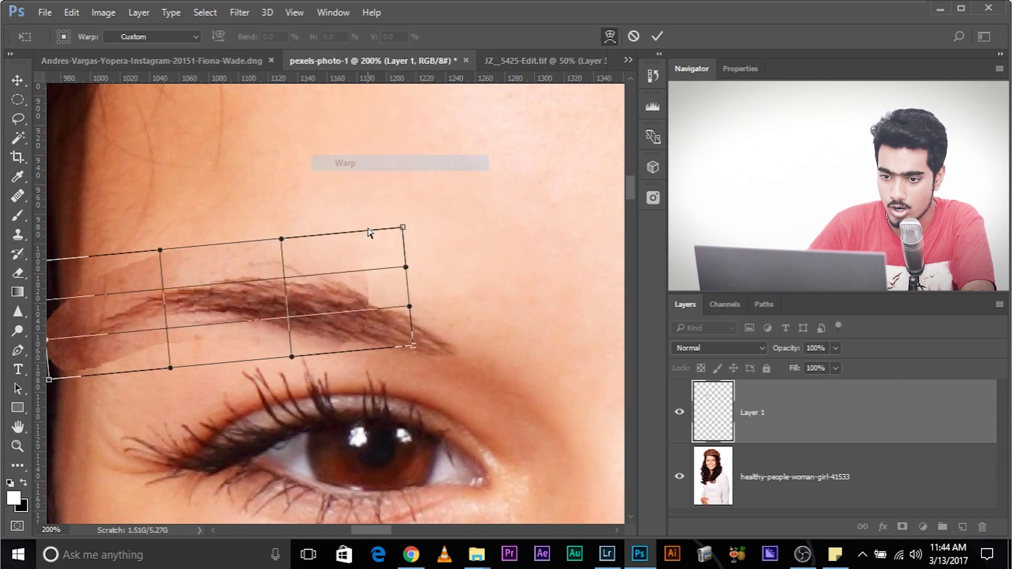
{"action": "left_click_drag", "start_coordinate": [357, 337], "coordinate": [363, 348]}
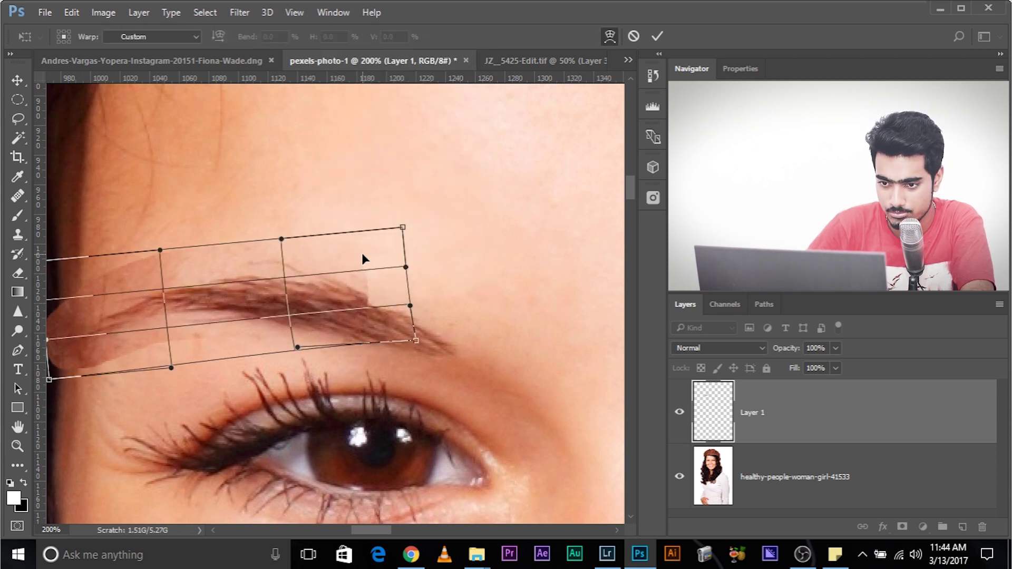
{"action": "left_click_drag", "start_coordinate": [362, 253], "coordinate": [361, 260]}
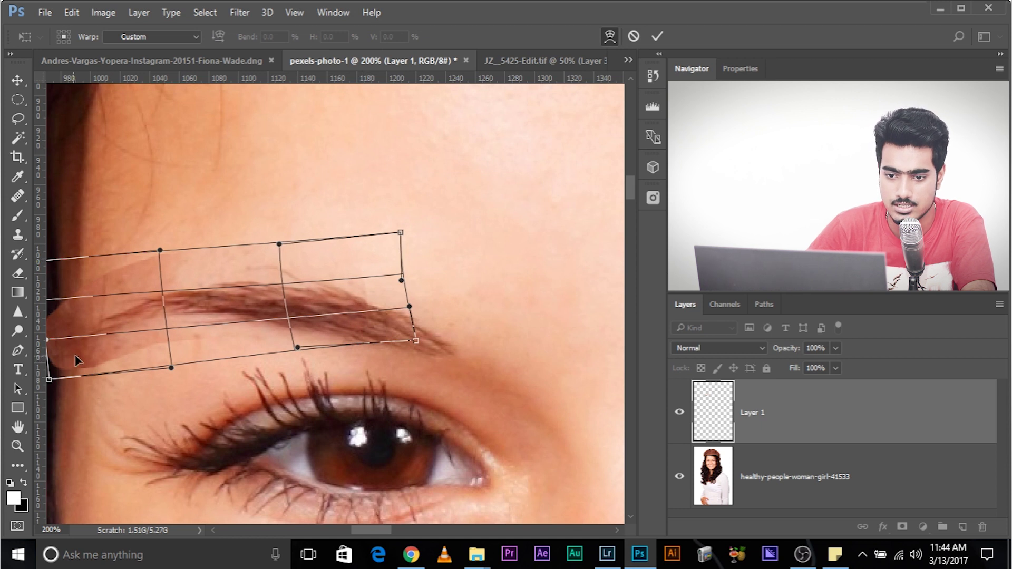
{"action": "left_click_drag", "start_coordinate": [76, 360], "coordinate": [86, 361]}
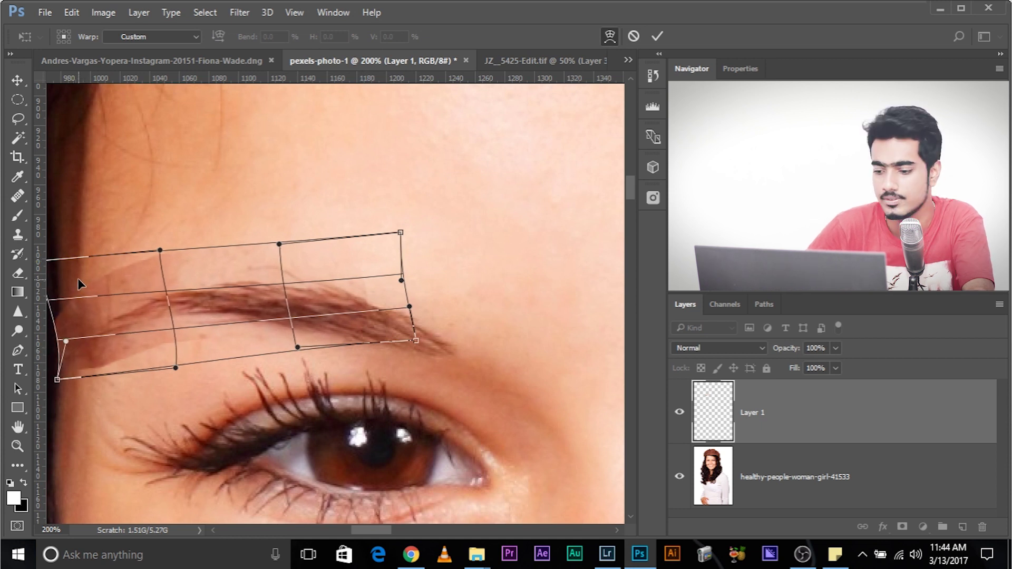
{"action": "key", "text": "Return"}
Add a layer mask to Layer 1 and paint black with a soft 48 px brush over the patch's edge above the brow.
{"action": "key", "text": "l"}
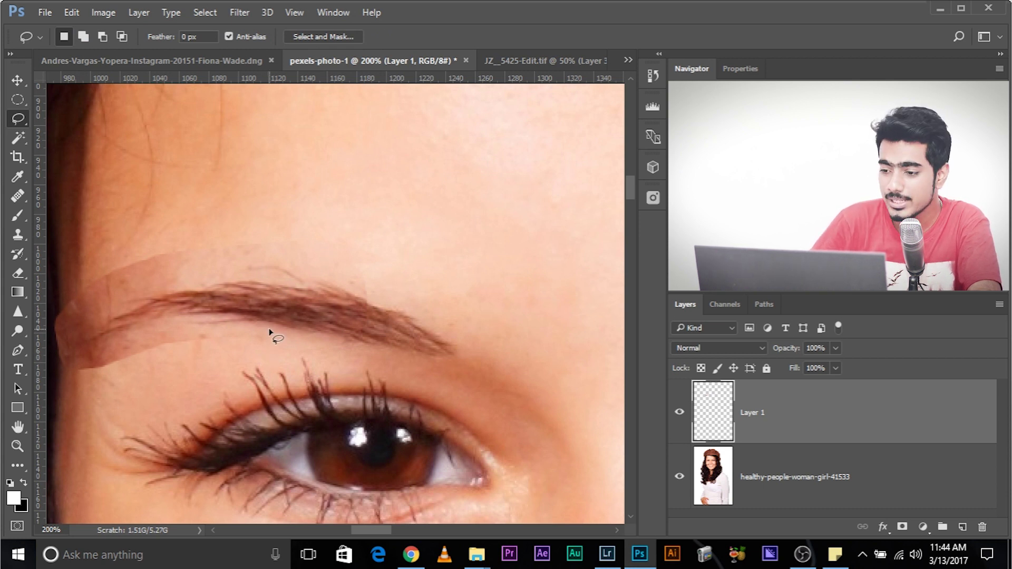
{"action": "left_click", "coordinate": [903, 527]}
{"action": "key", "text": "x"}
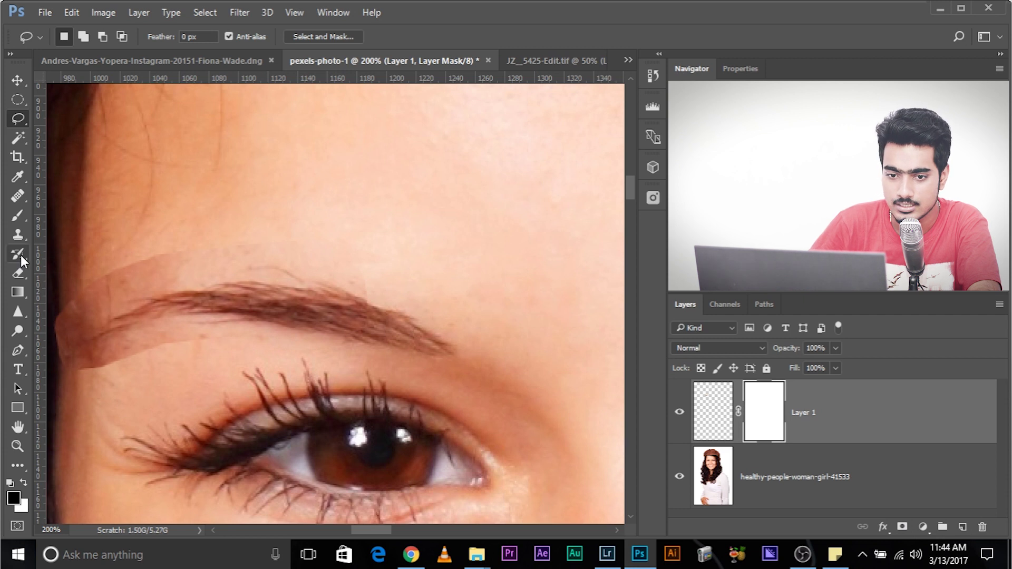
{"action": "left_click", "coordinate": [19, 217]}
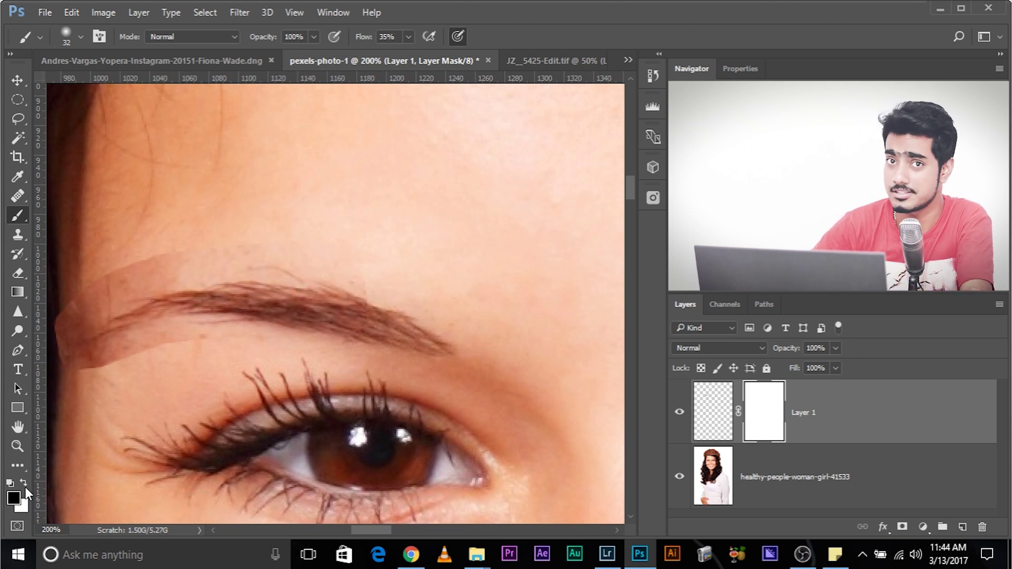
{"action": "left_click_drag", "start_coordinate": [160, 382], "coordinate": [224, 396]}
{"action": "left_click_drag", "start_coordinate": [264, 251], "coordinate": [276, 252]}
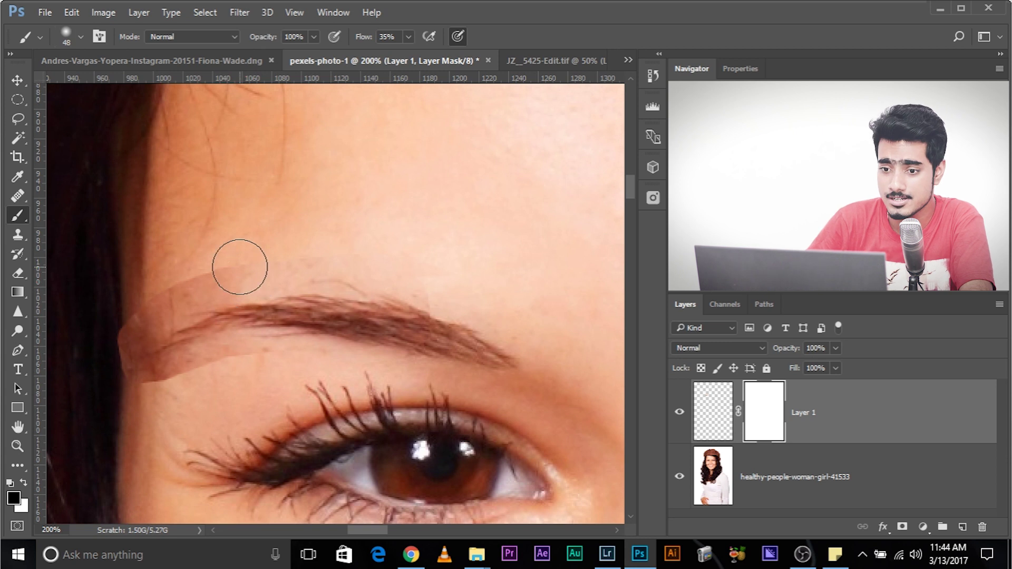
{"action": "mouse_move", "coordinate": [242, 260]}
{"action": "left_mouse_down"}
{"action": "mouse_move", "coordinate": [181, 278]}
{"action": "mouse_move", "coordinate": [297, 244]}
{"action": "left_mouse_up"}
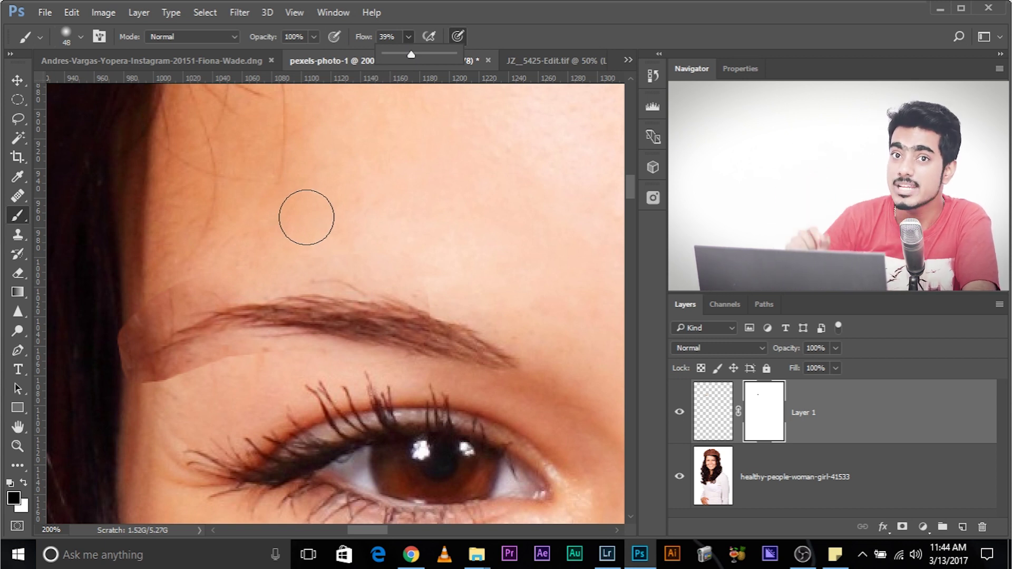
With the brush flow at 39%, mask out the remaining skin edges around the brow's outer end and underside, resizing the brush to 42 px.
{"action": "left_click", "coordinate": [426, 268]}
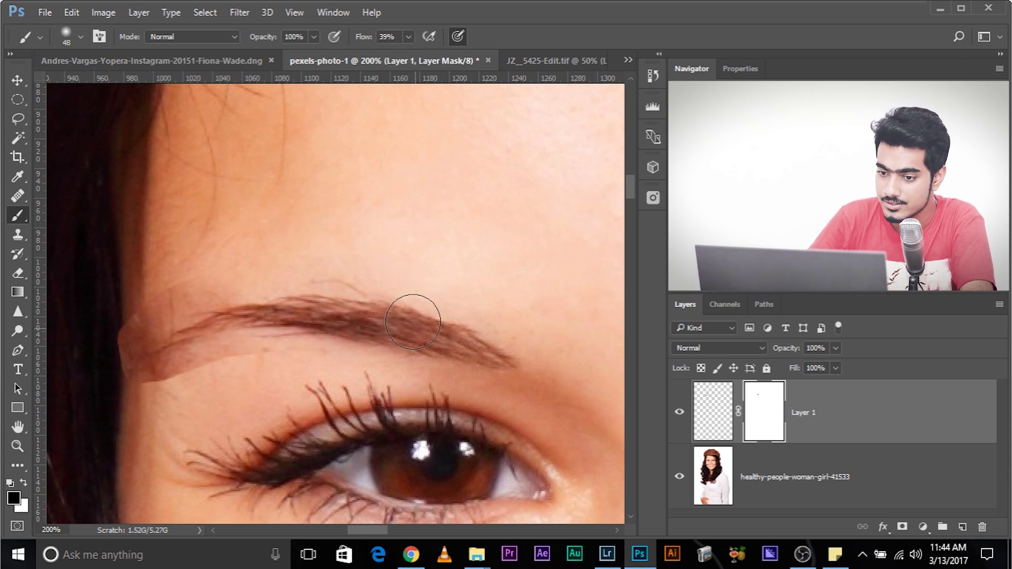
{"action": "mouse_move", "coordinate": [174, 267]}
{"action": "left_mouse_down"}
{"action": "mouse_move", "coordinate": [86, 335]}
{"action": "mouse_move", "coordinate": [109, 367]}
{"action": "mouse_move", "coordinate": [106, 308]}
{"action": "mouse_move", "coordinate": [109, 318]}
{"action": "left_mouse_up"}
{"action": "right_click", "coordinate": [106, 362], "text": "alt"}
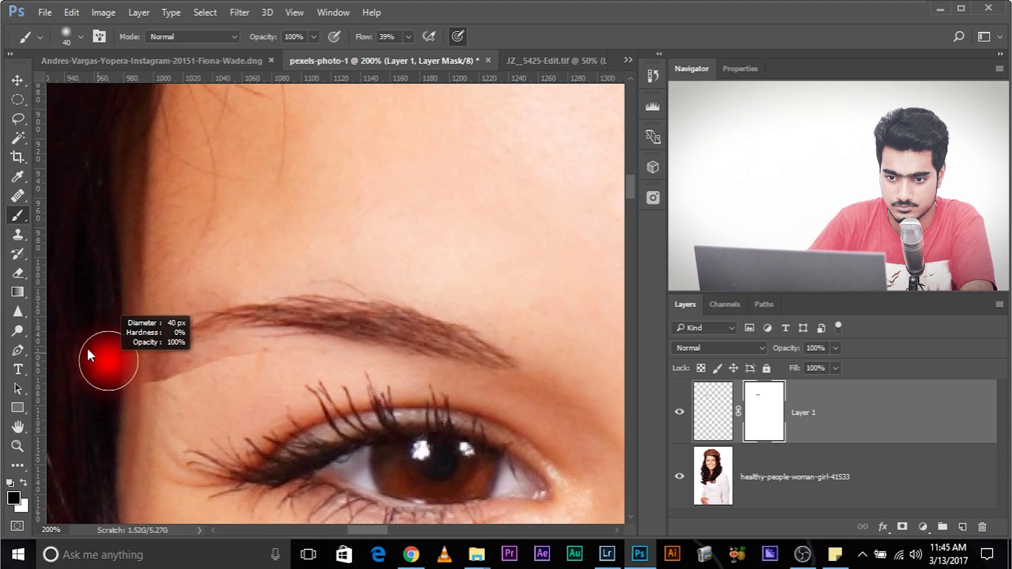
{"action": "right_click", "coordinate": [135, 382], "text": "alt"}
{"action": "right_click", "coordinate": [161, 394], "text": "alt"}
{"action": "mouse_move", "coordinate": [162, 393]}
{"action": "left_mouse_down"}
{"action": "mouse_move", "coordinate": [183, 401]}
{"action": "mouse_move", "coordinate": [171, 387]}
{"action": "mouse_move", "coordinate": [260, 367]}
{"action": "left_mouse_up"}
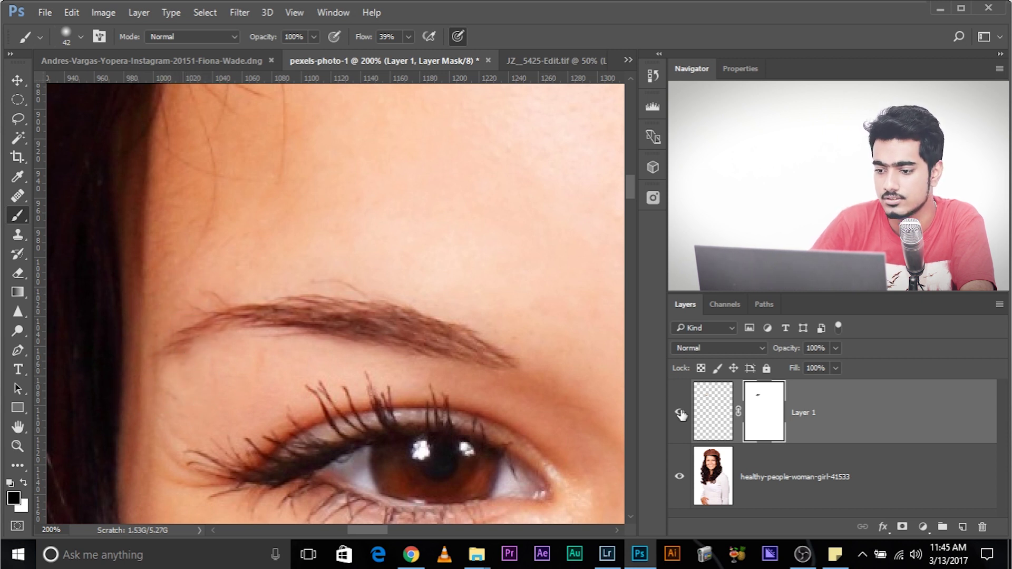
Check how the mirrored eyebrow matches the other one on the whole face at 50% view.
{"action": "key", "text": "ctrl+minus"}
{"action": "key", "text": "ctrl+minus"}
{"action": "key", "text": "ctrl+minus"}
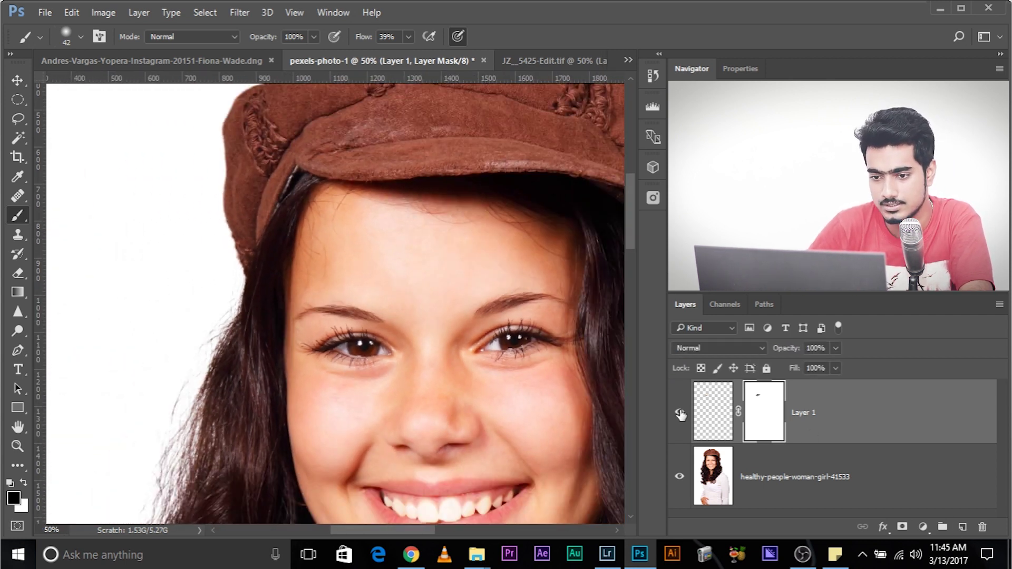
{"action": "scroll", "coordinate": [339, 350], "scroll_direction": "right", "scroll_amount": 2}
{"action": "scroll", "coordinate": [350, 237], "scroll_direction": "down", "scroll_amount": 2}
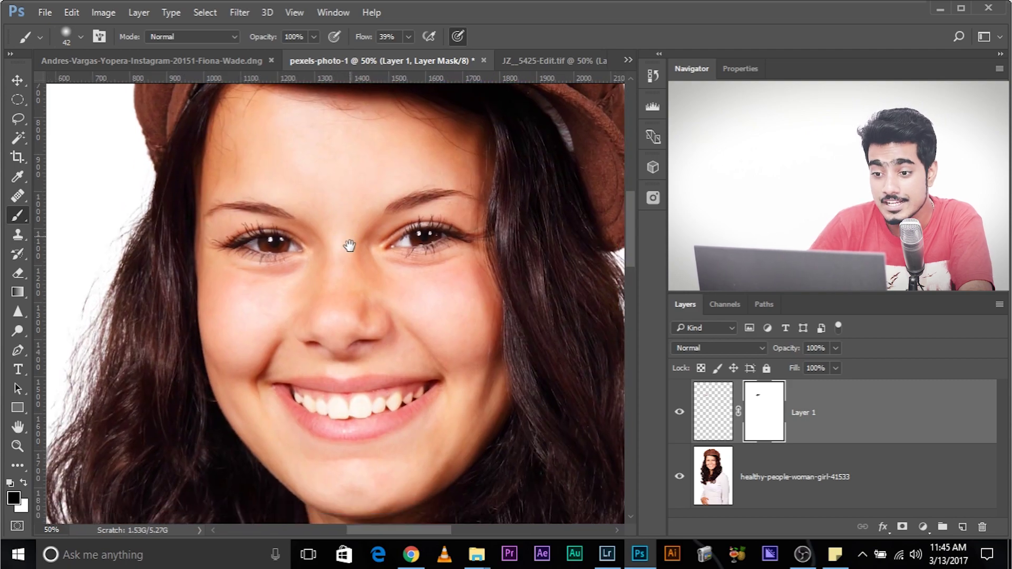